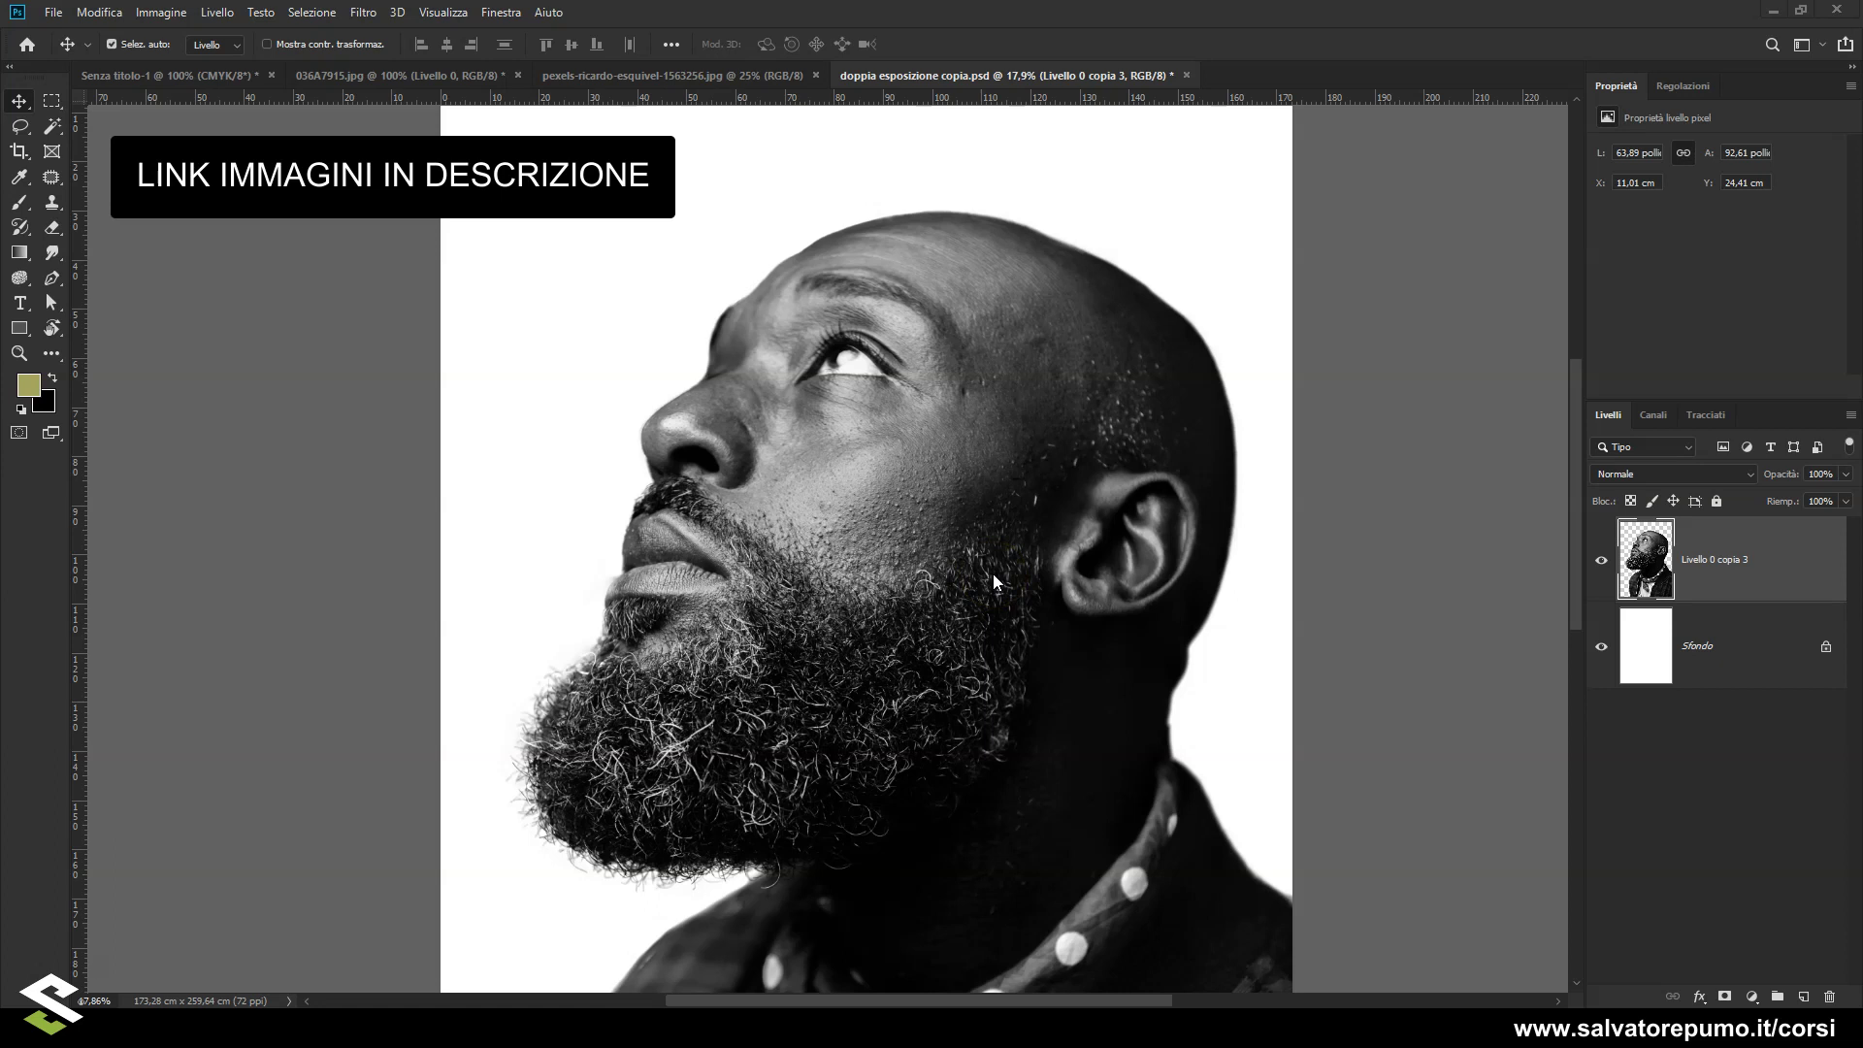
- Bring the city street photo into the portrait over the man's head at 86% opacity
{"action": "left_click", "coordinate": [737, 78]}
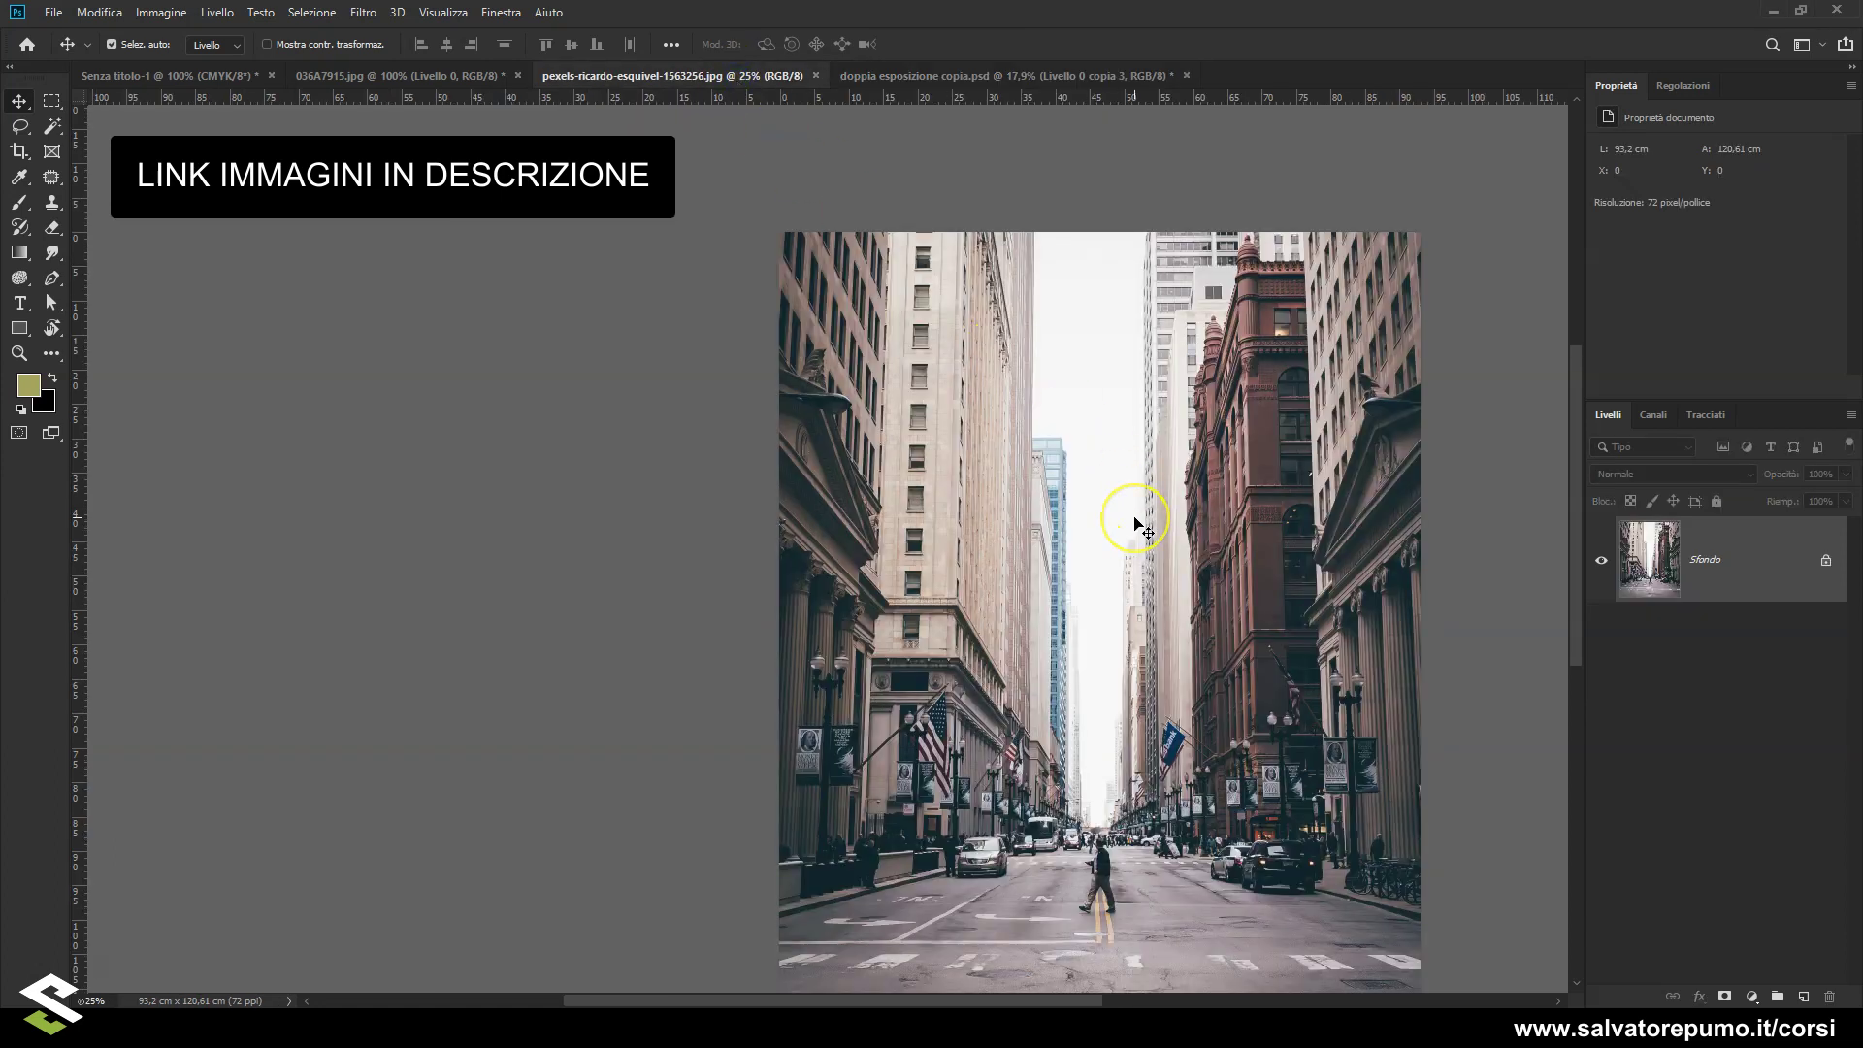
{"action": "left_click_drag", "start_coordinate": [1135, 510], "coordinate": [916, 194]}
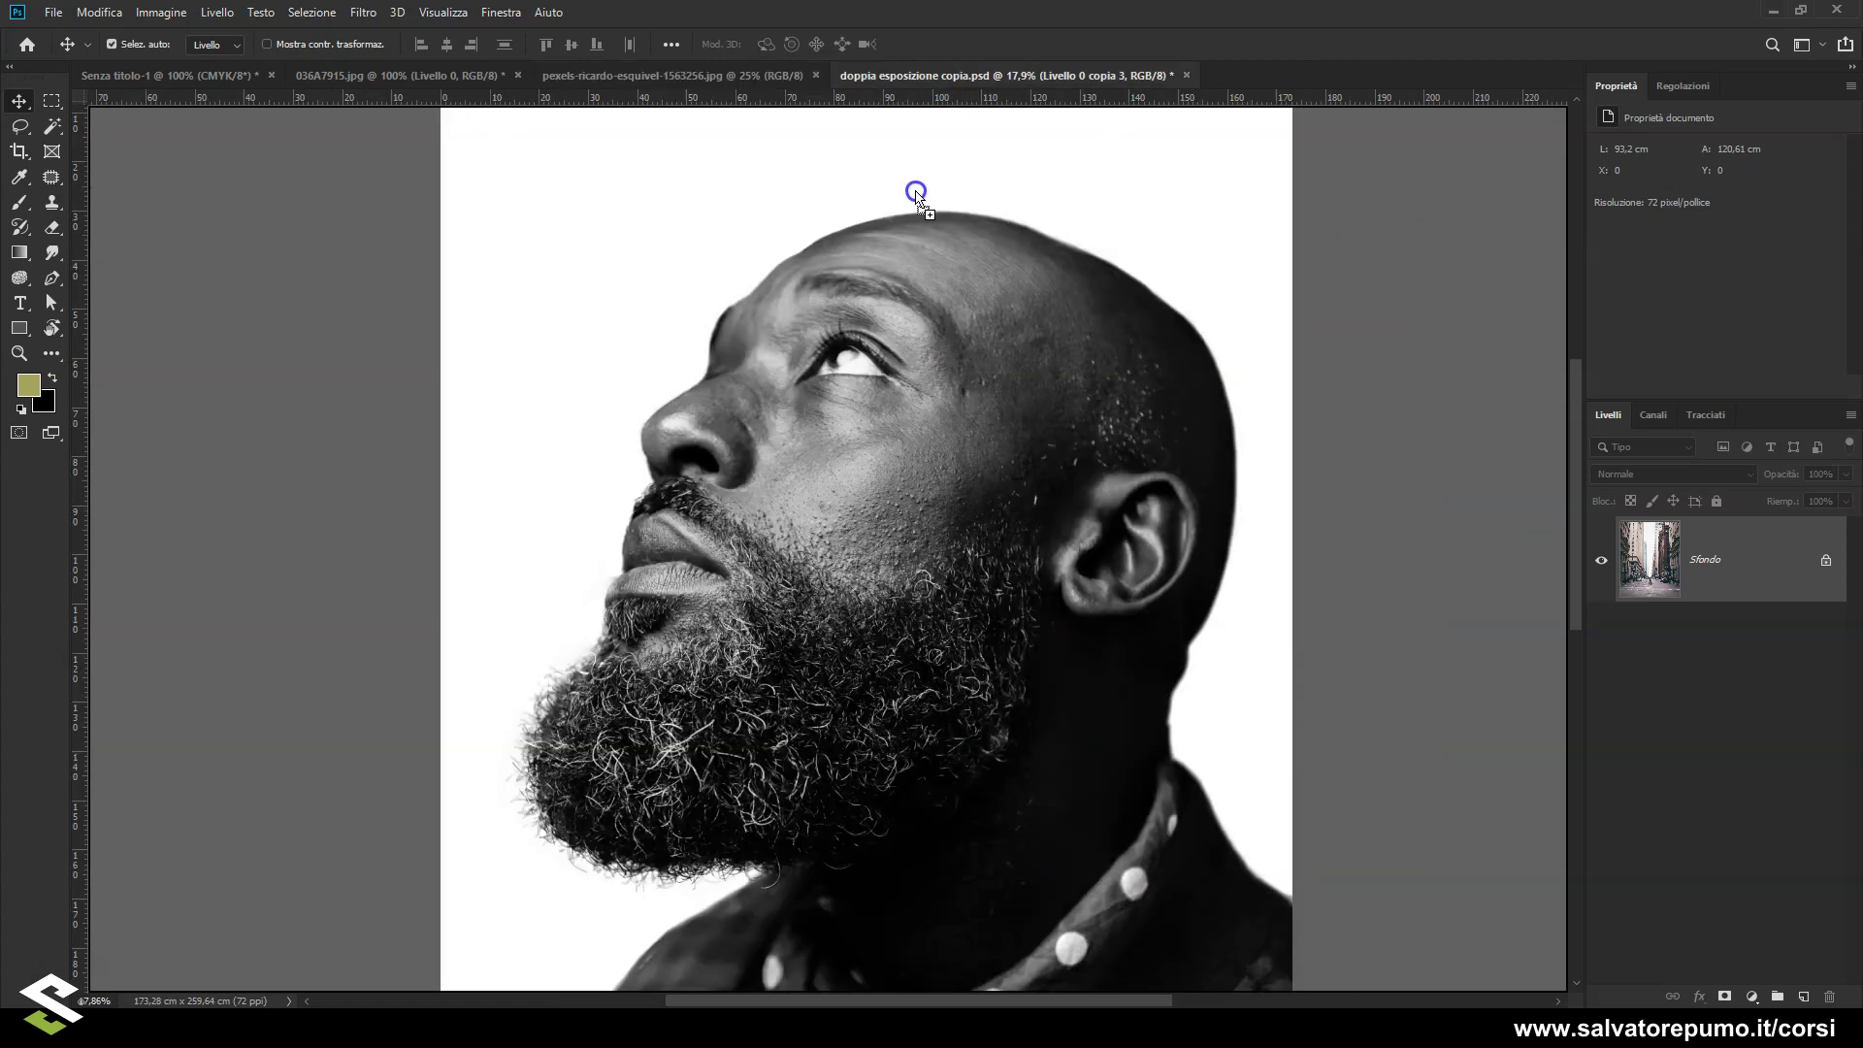
{"action": "mouse_move", "coordinate": [916, 194]}
{"action": "left_mouse_down"}
{"action": "mouse_move", "coordinate": [893, 335]}
{"action": "mouse_move", "coordinate": [1048, 341]}
{"action": "left_mouse_up"}
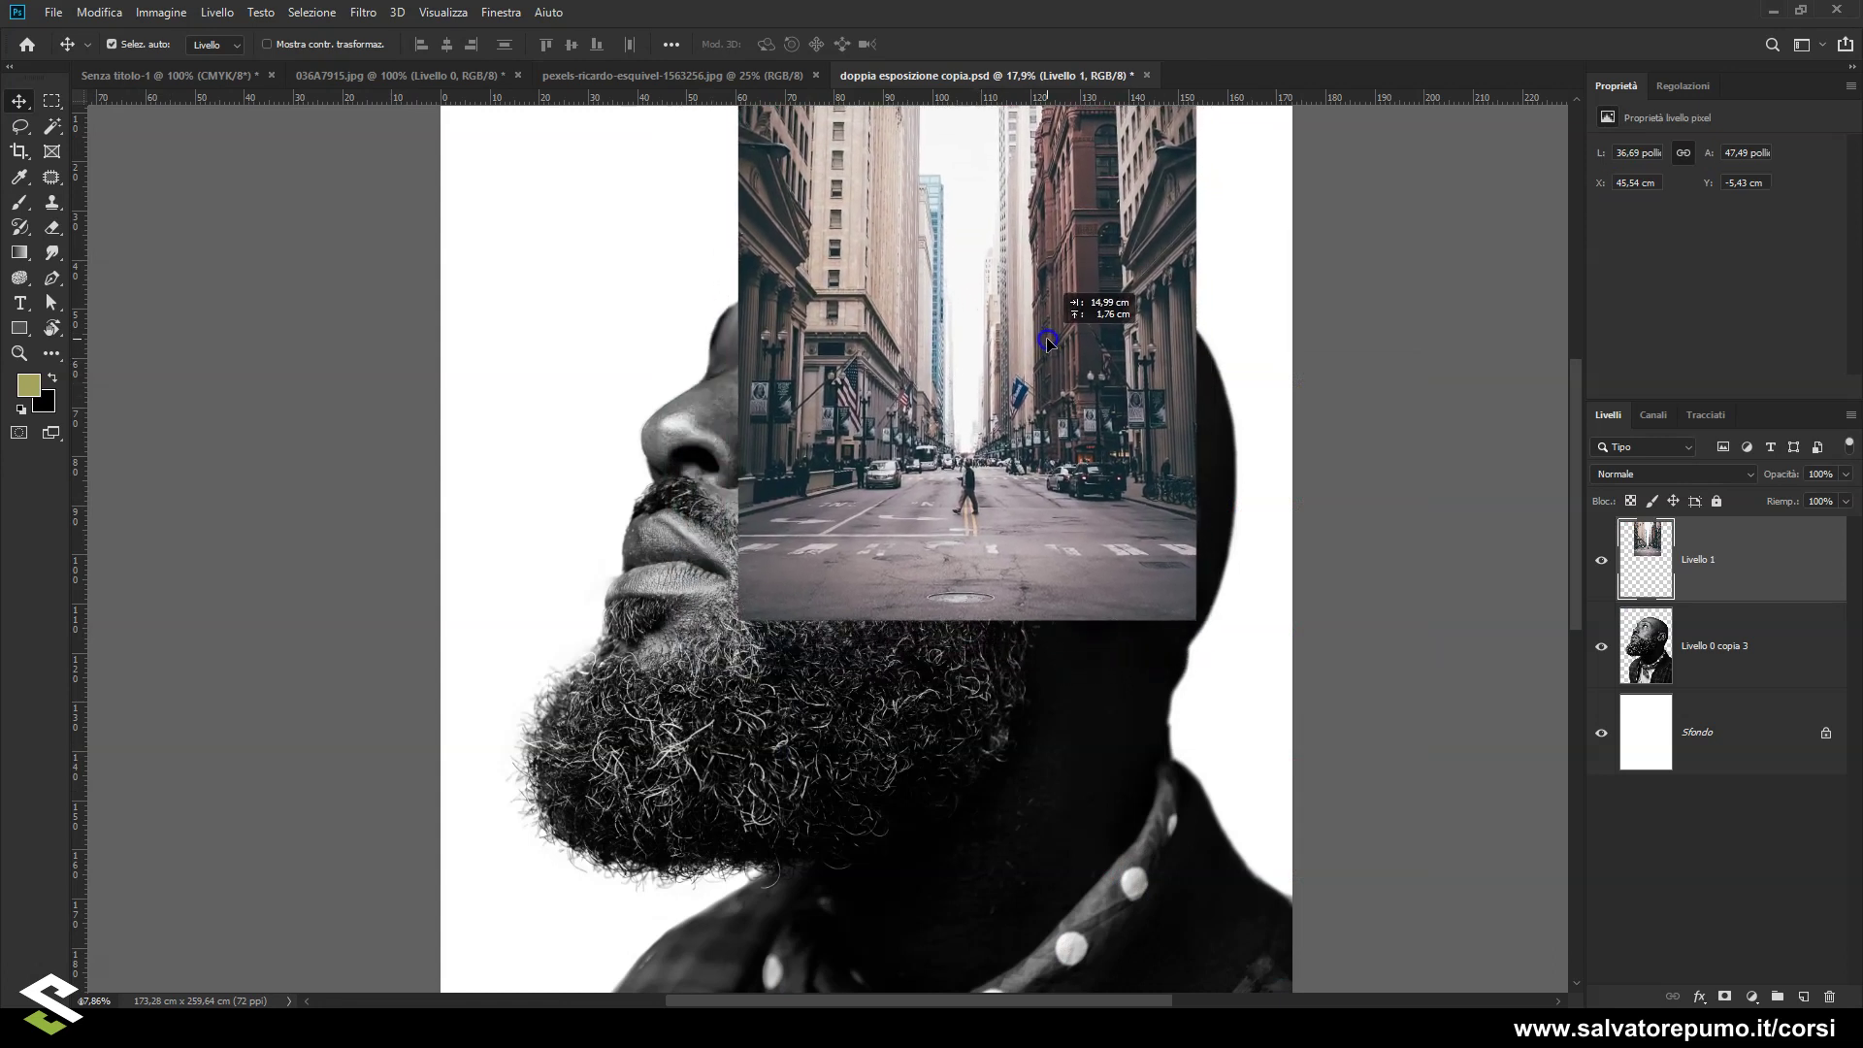
{"action": "left_click_drag", "start_coordinate": [1048, 341], "coordinate": [1037, 339]}
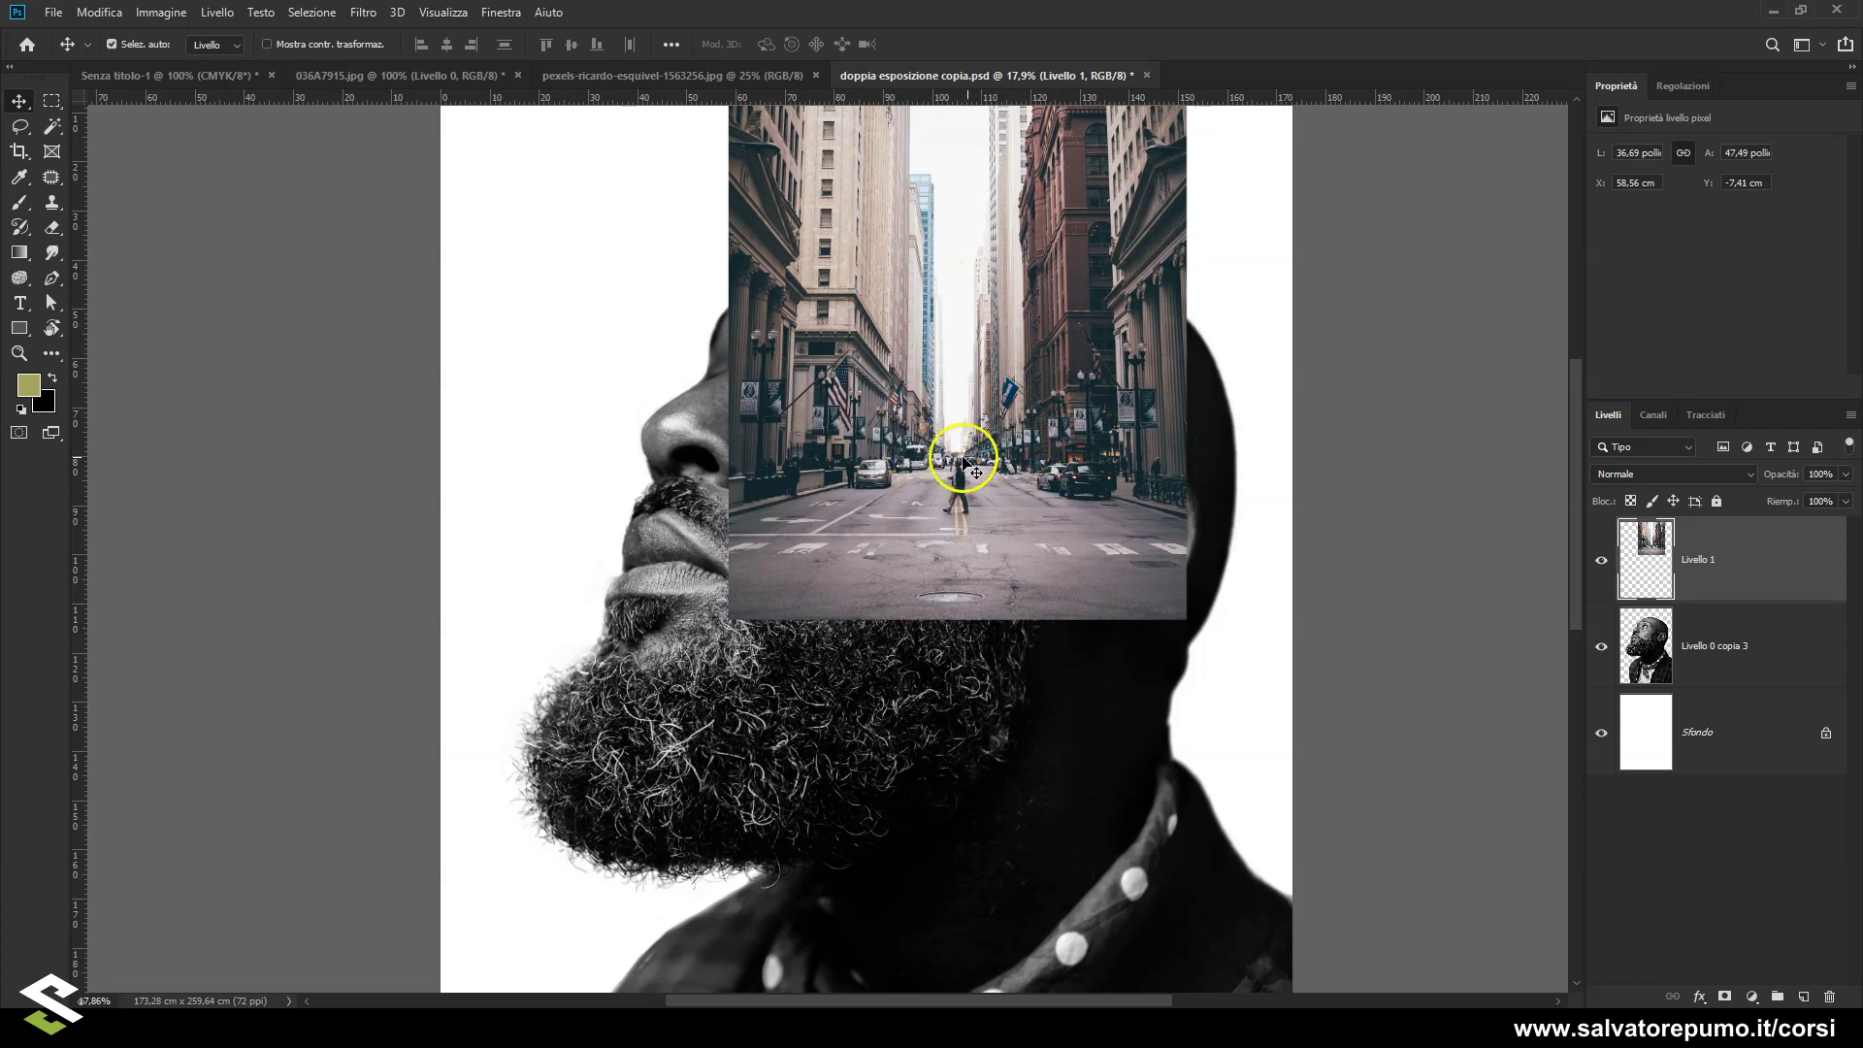
{"action": "left_click_drag", "start_coordinate": [975, 472], "coordinate": [984, 463]}
{"action": "left_click", "coordinate": [1846, 475]}
{"action": "left_click_drag", "start_coordinate": [1845, 497], "coordinate": [1803, 495]}
- At 51% opacity, scale the city layer to about 118% and position it over the head
{"action": "left_click", "coordinate": [1079, 480]}
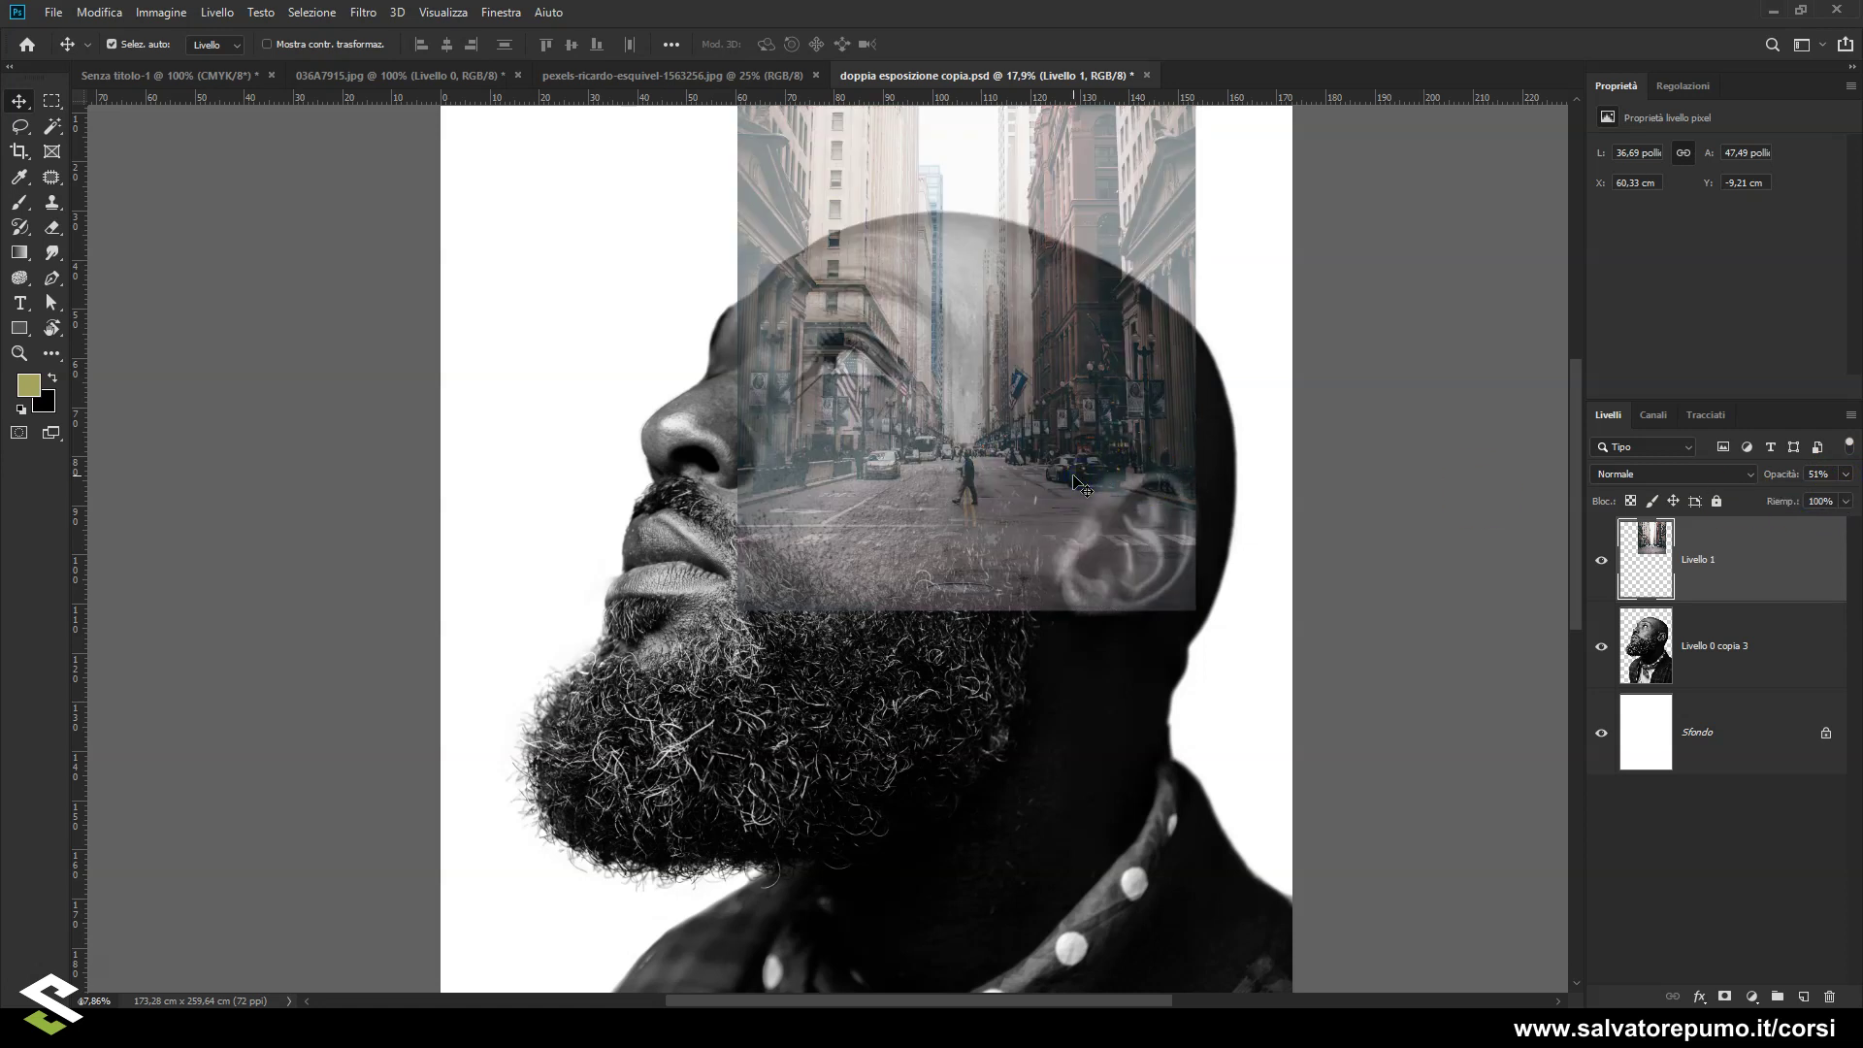
{"action": "key", "text": "ctrl+t"}
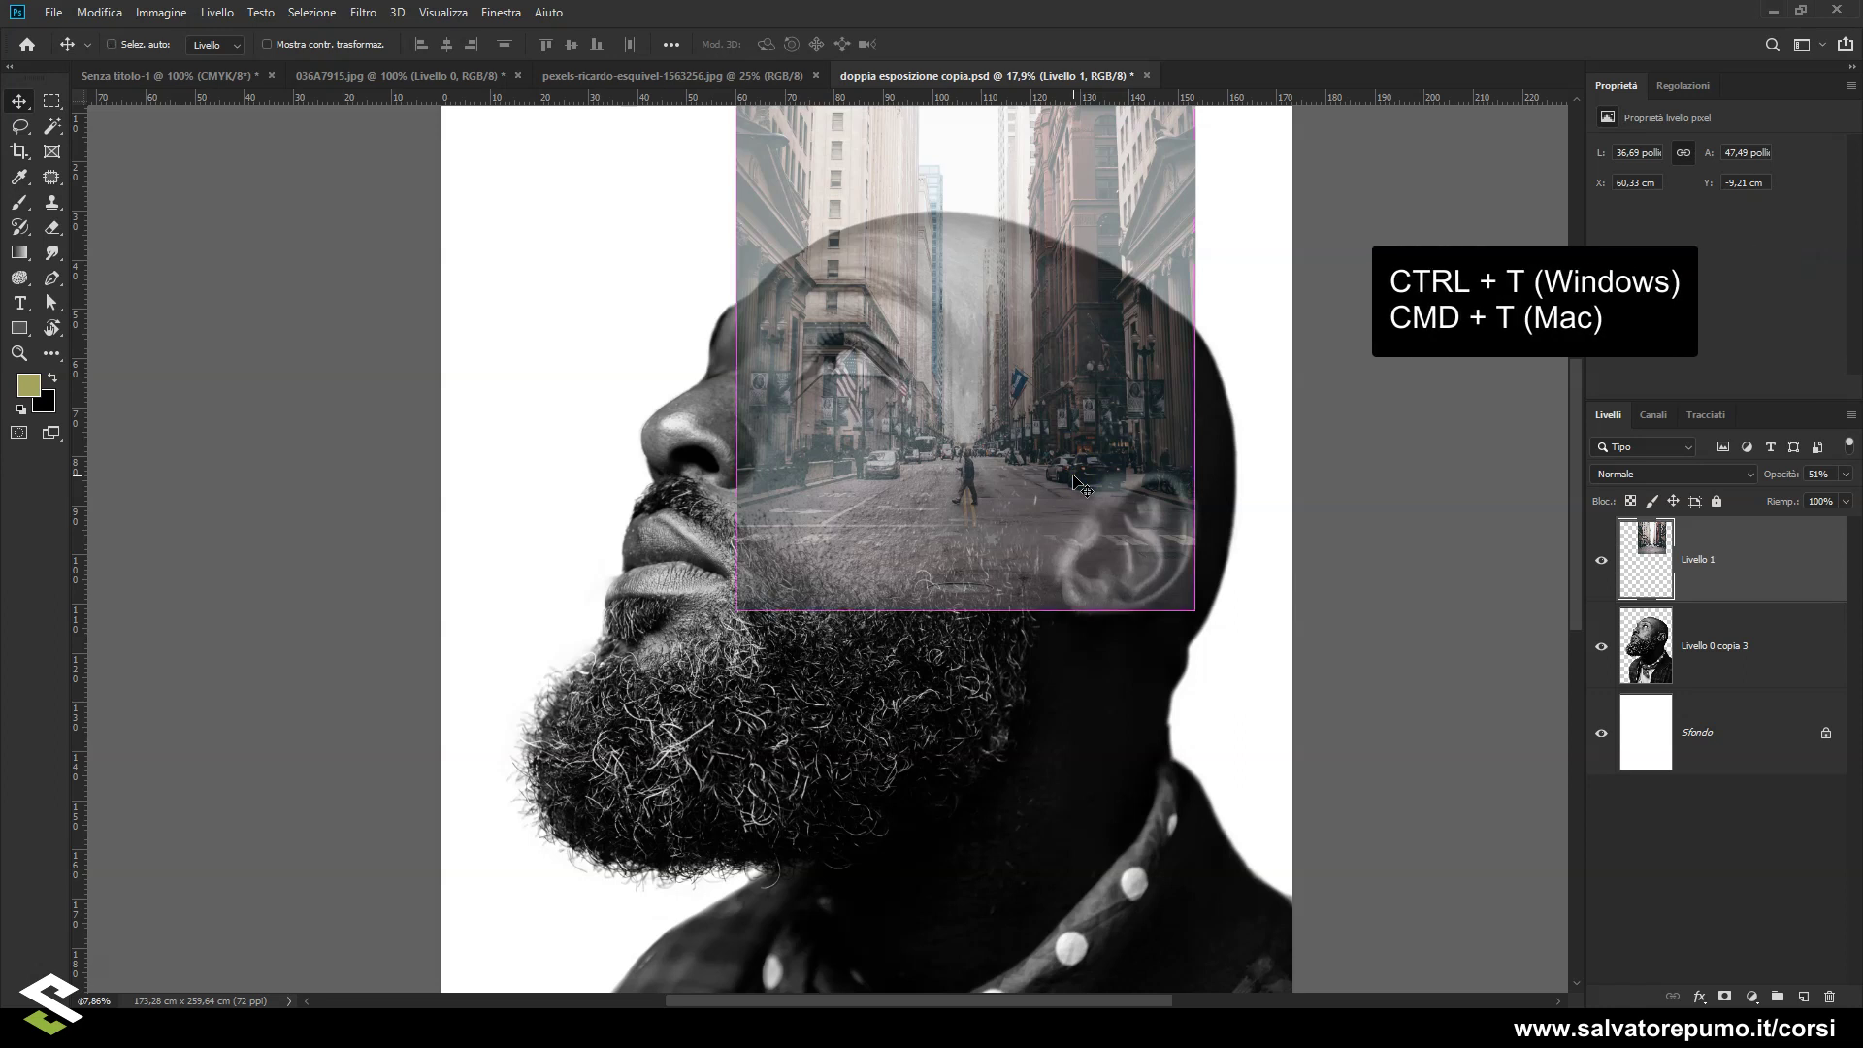
{"action": "key", "text": "ctrl+t"}
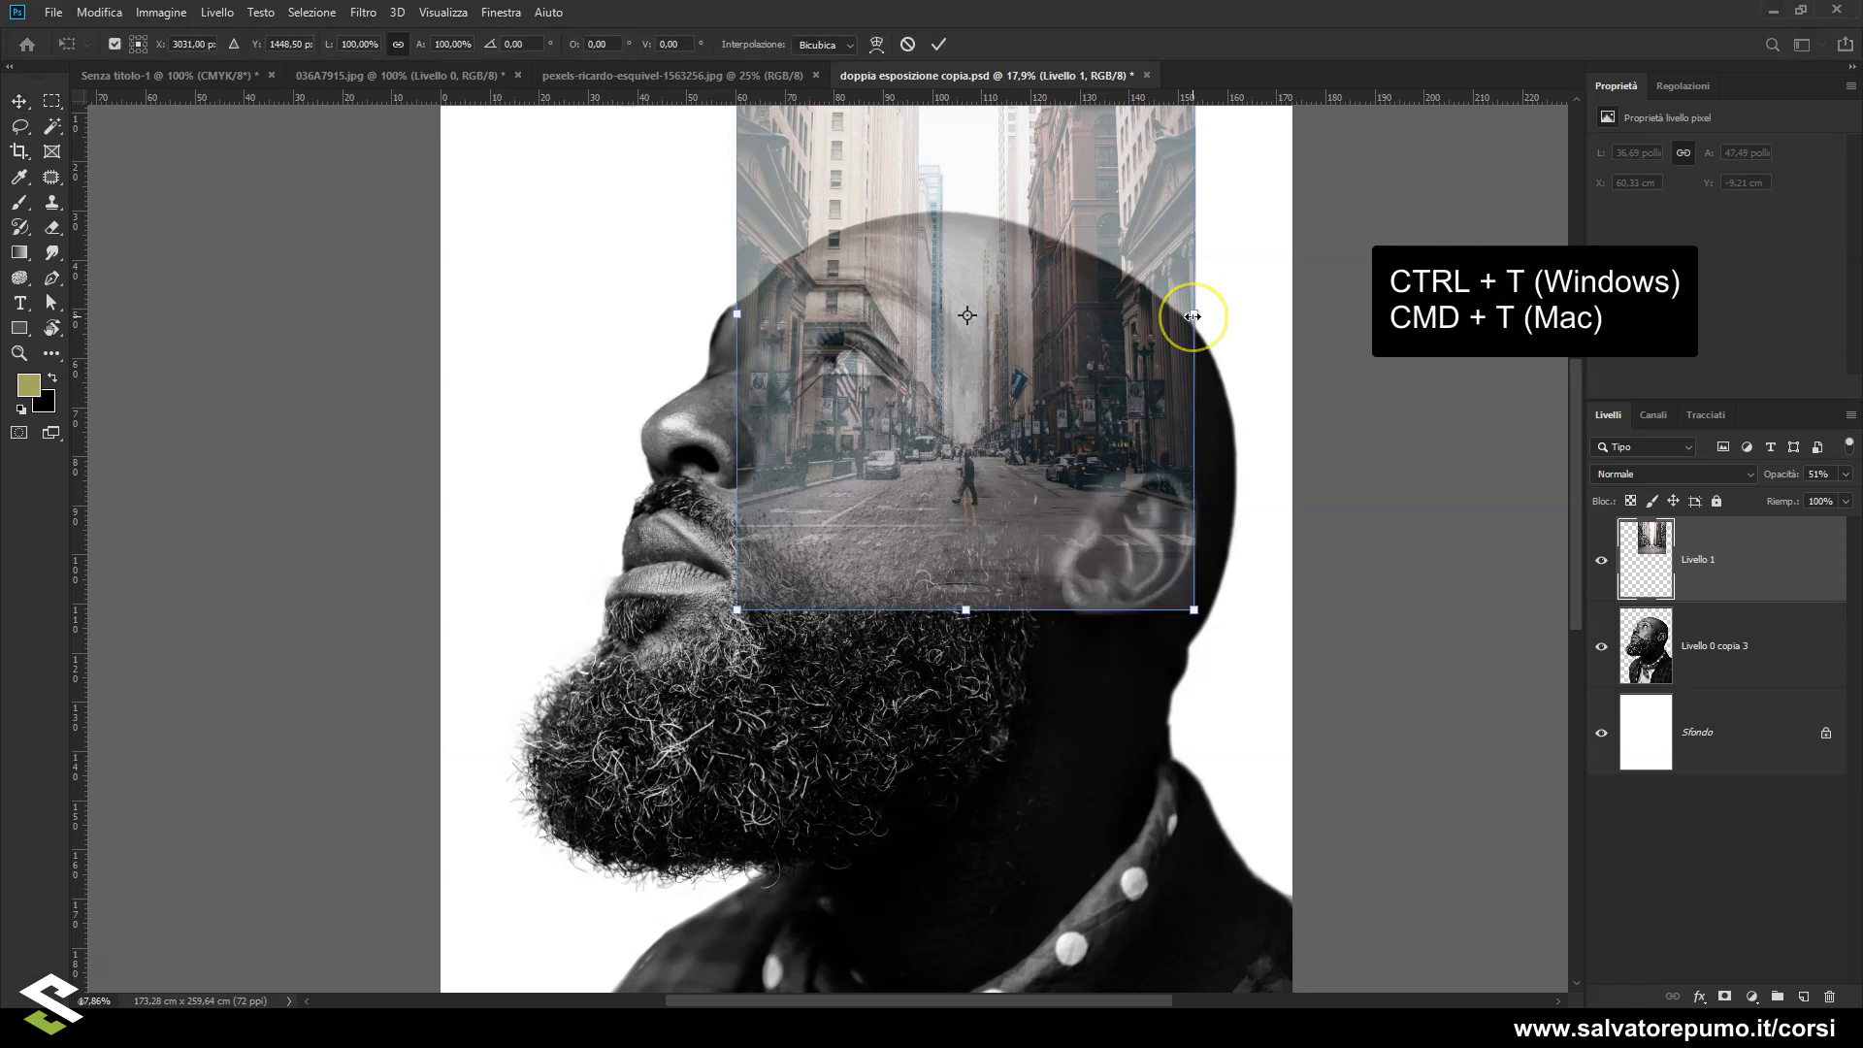
{"action": "mouse_move", "coordinate": [1192, 315]}
{"action": "left_mouse_down"}
{"action": "mouse_move", "coordinate": [1259, 356]}
{"action": "mouse_move", "coordinate": [1169, 380]}
{"action": "left_mouse_up"}
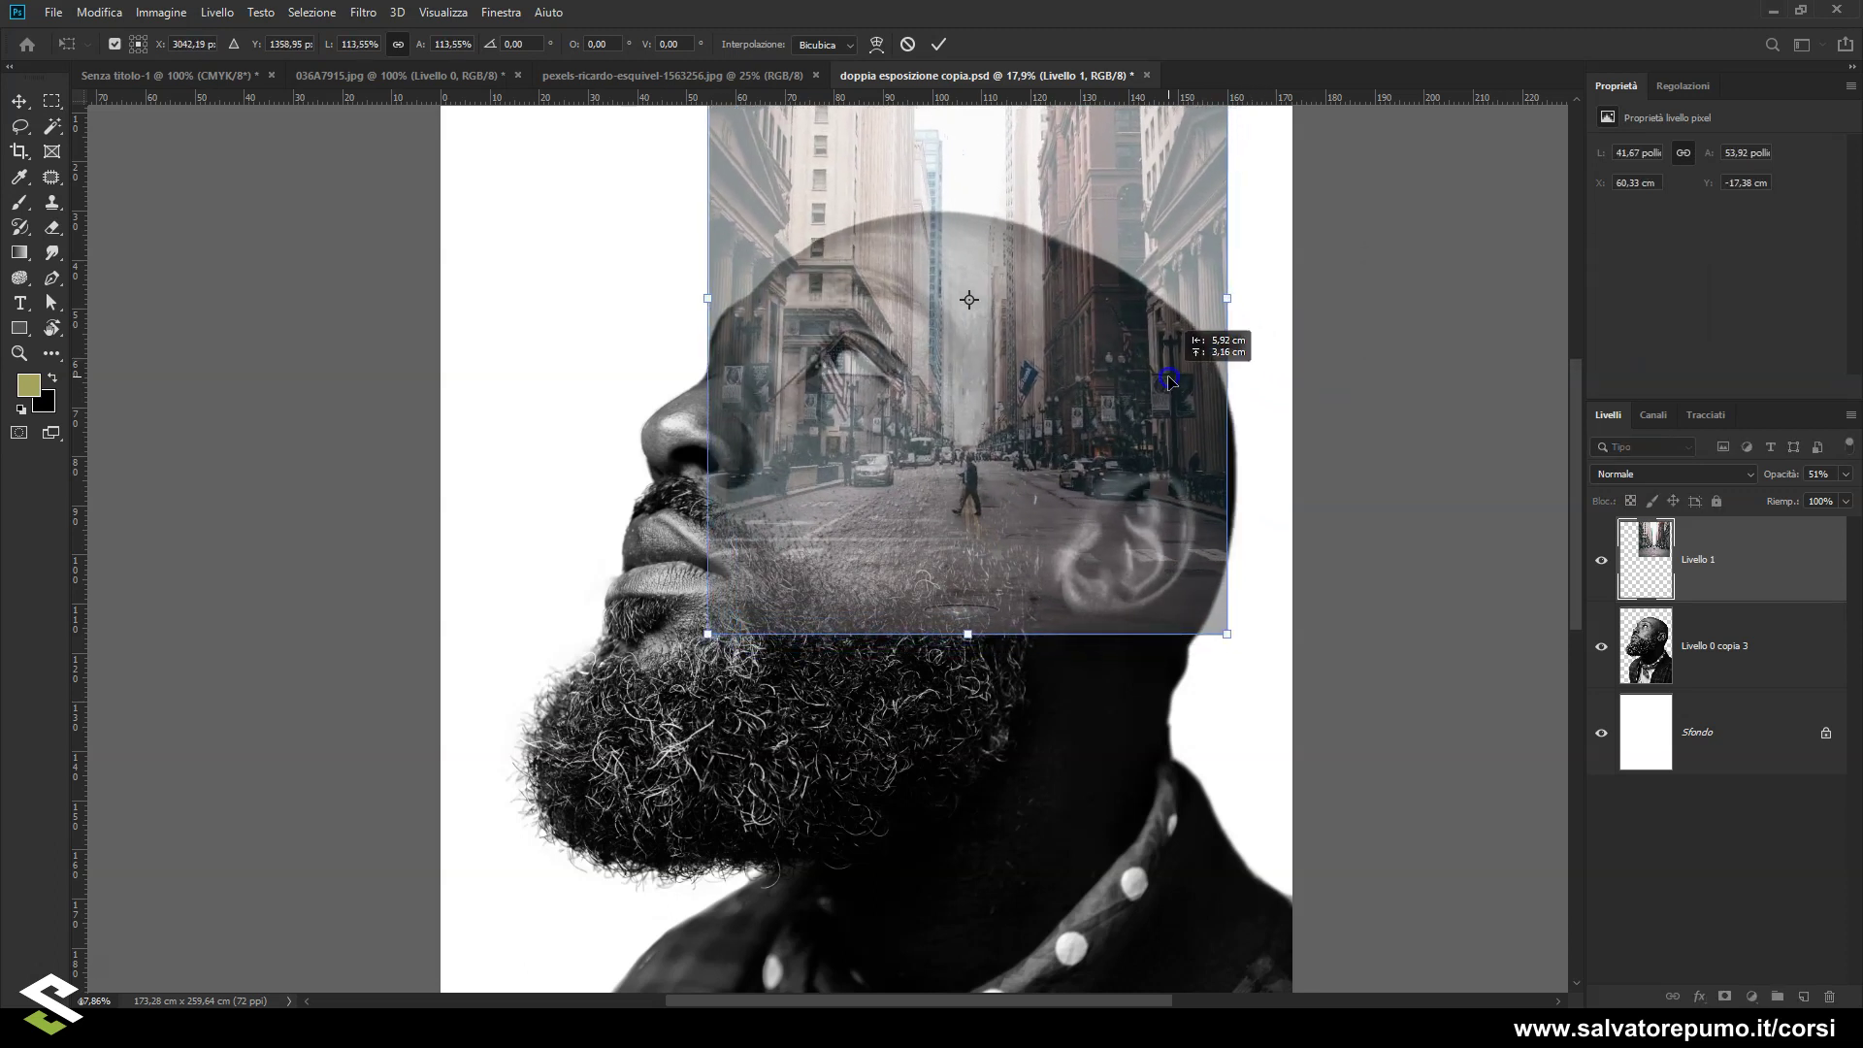
{"action": "left_click_drag", "start_coordinate": [899, 422], "coordinate": [897, 405]}
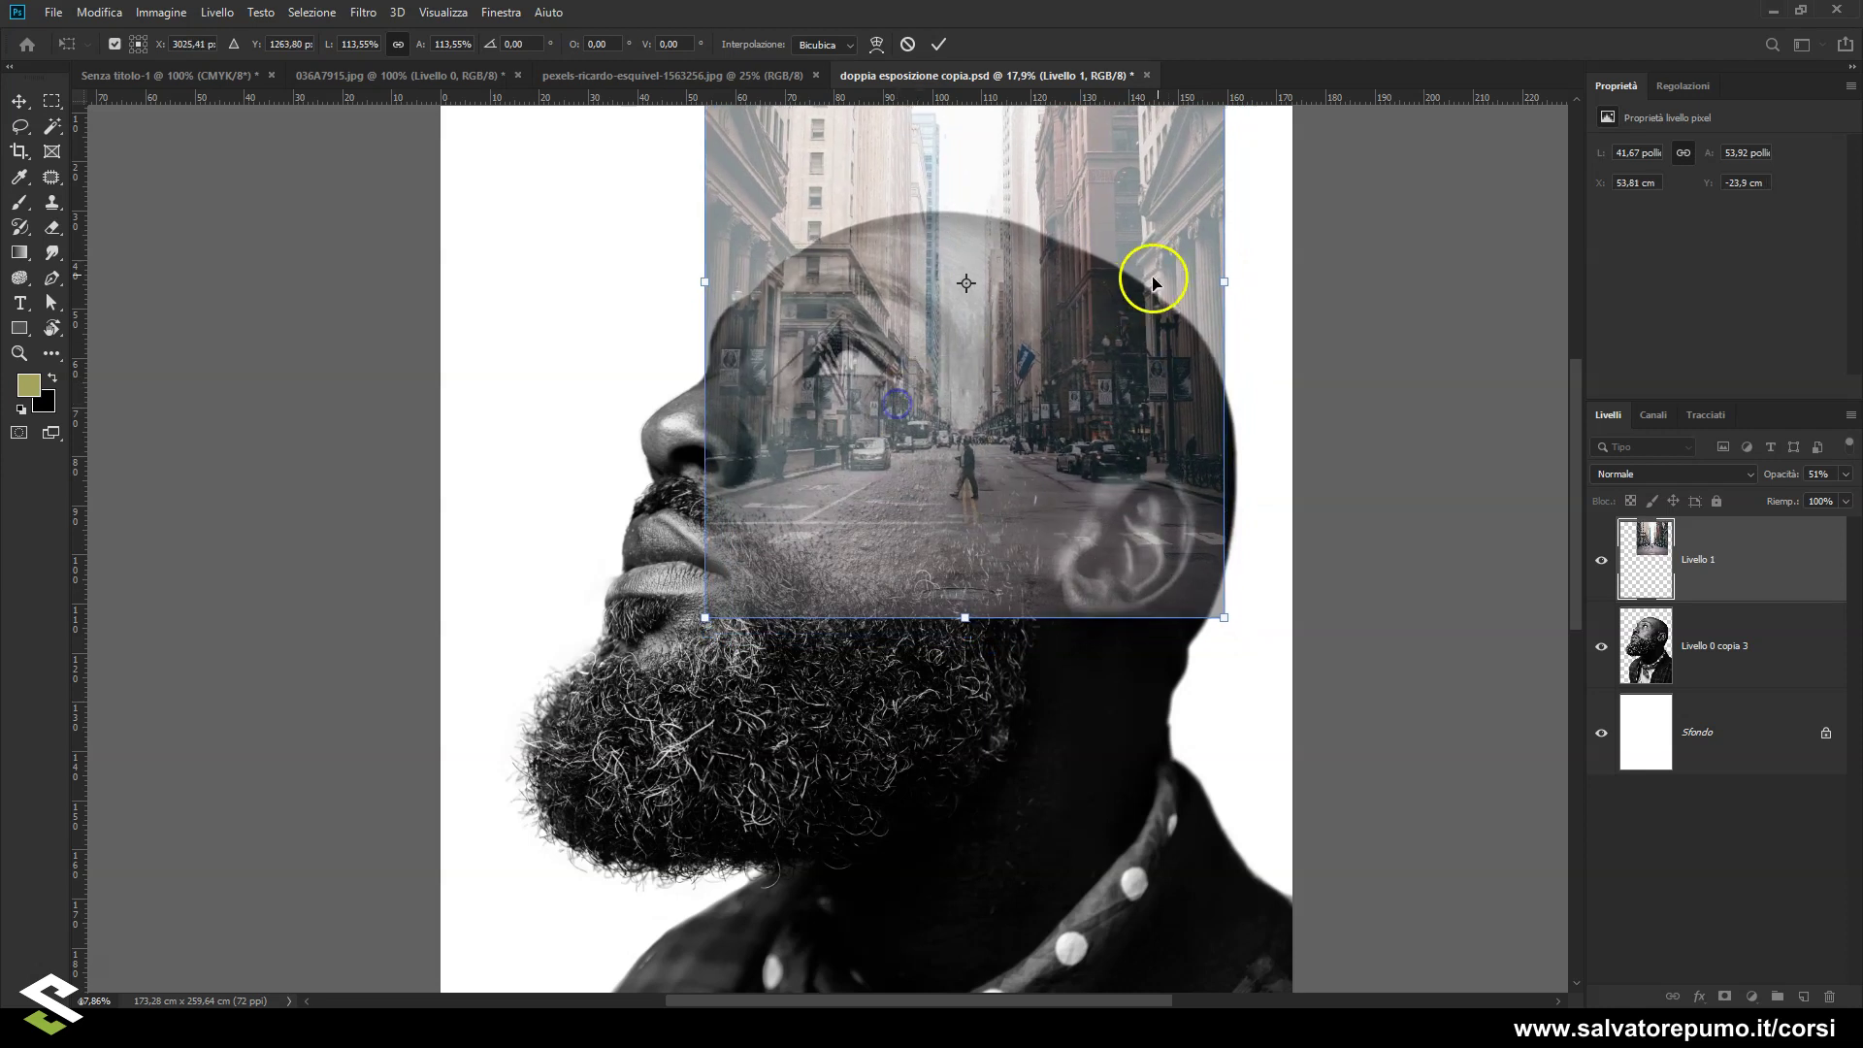
{"action": "left_click_drag", "start_coordinate": [1224, 280], "coordinate": [1243, 281]}
{"action": "left_click_drag", "start_coordinate": [1086, 360], "coordinate": [1077, 349]}
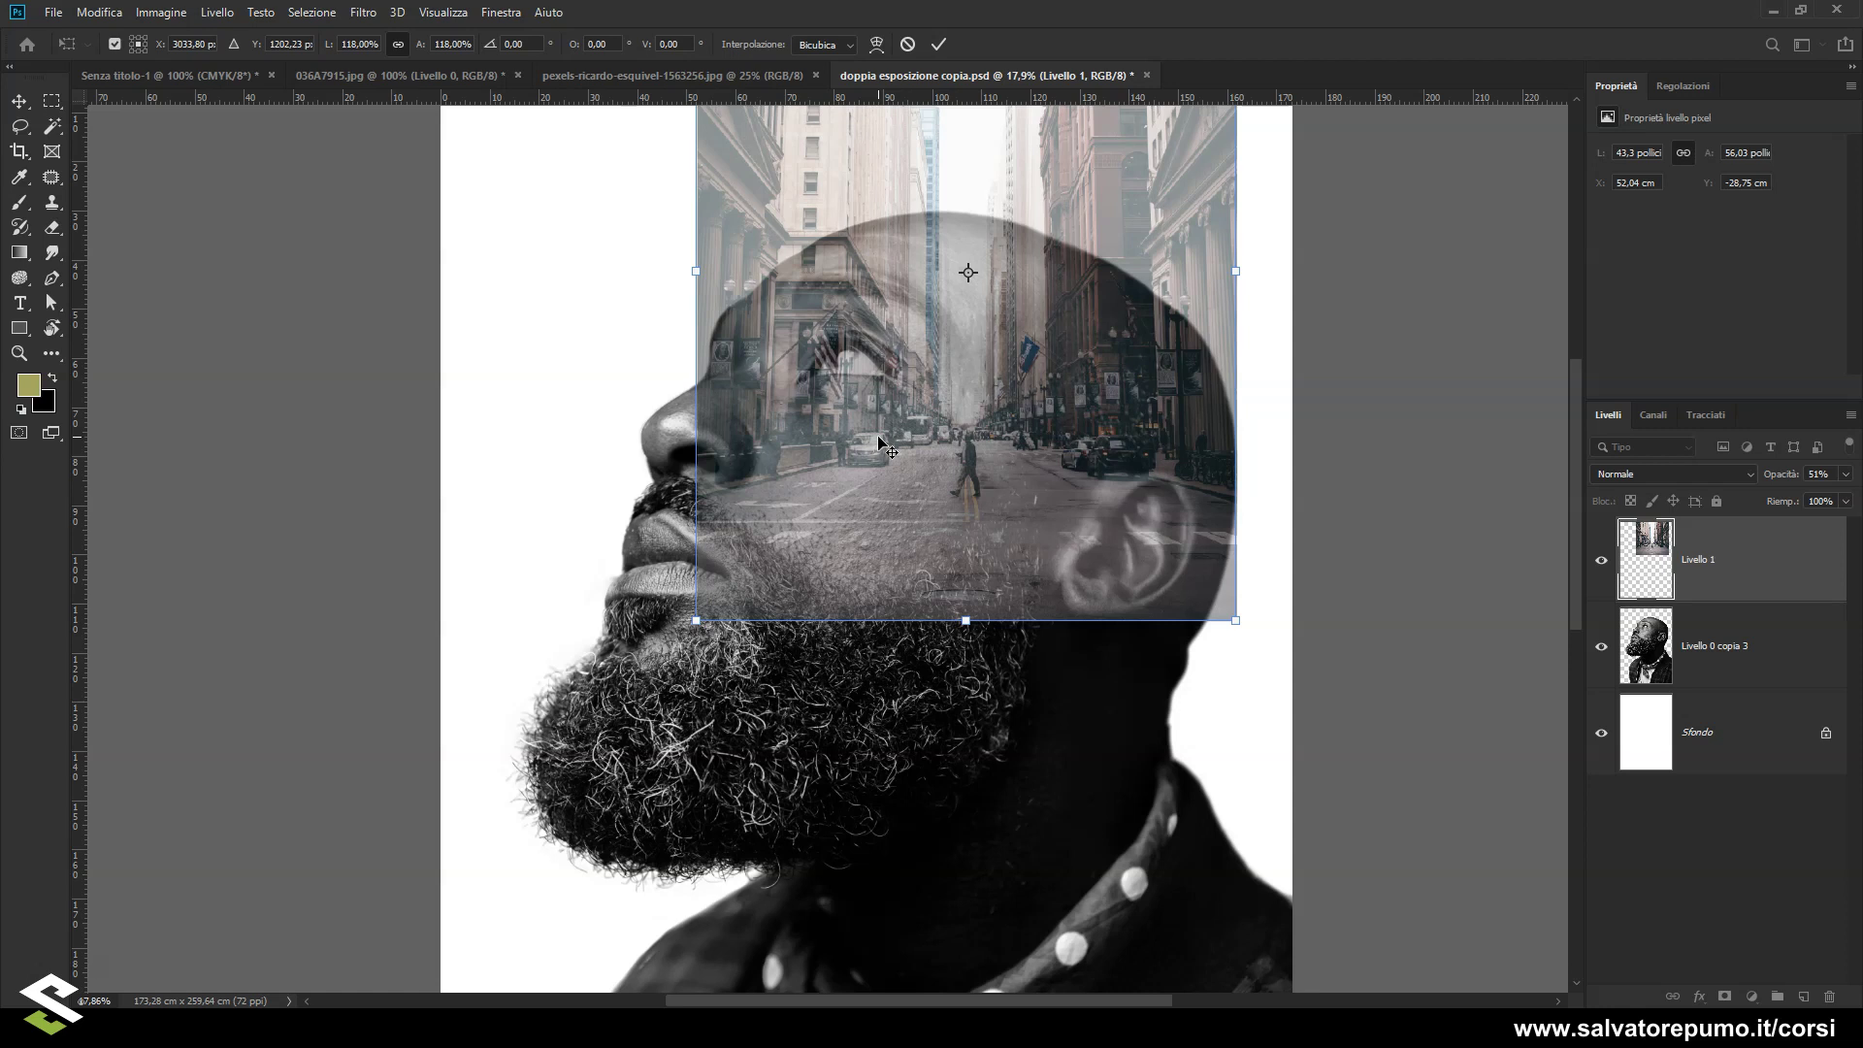
{"action": "key", "text": "Return"}
- Restore the city layer Livello 1 to 100% opacity and keep it active
{"action": "left_click", "coordinate": [1847, 475]}
{"action": "left_click_drag", "start_coordinate": [1806, 500], "coordinate": [1849, 496]}
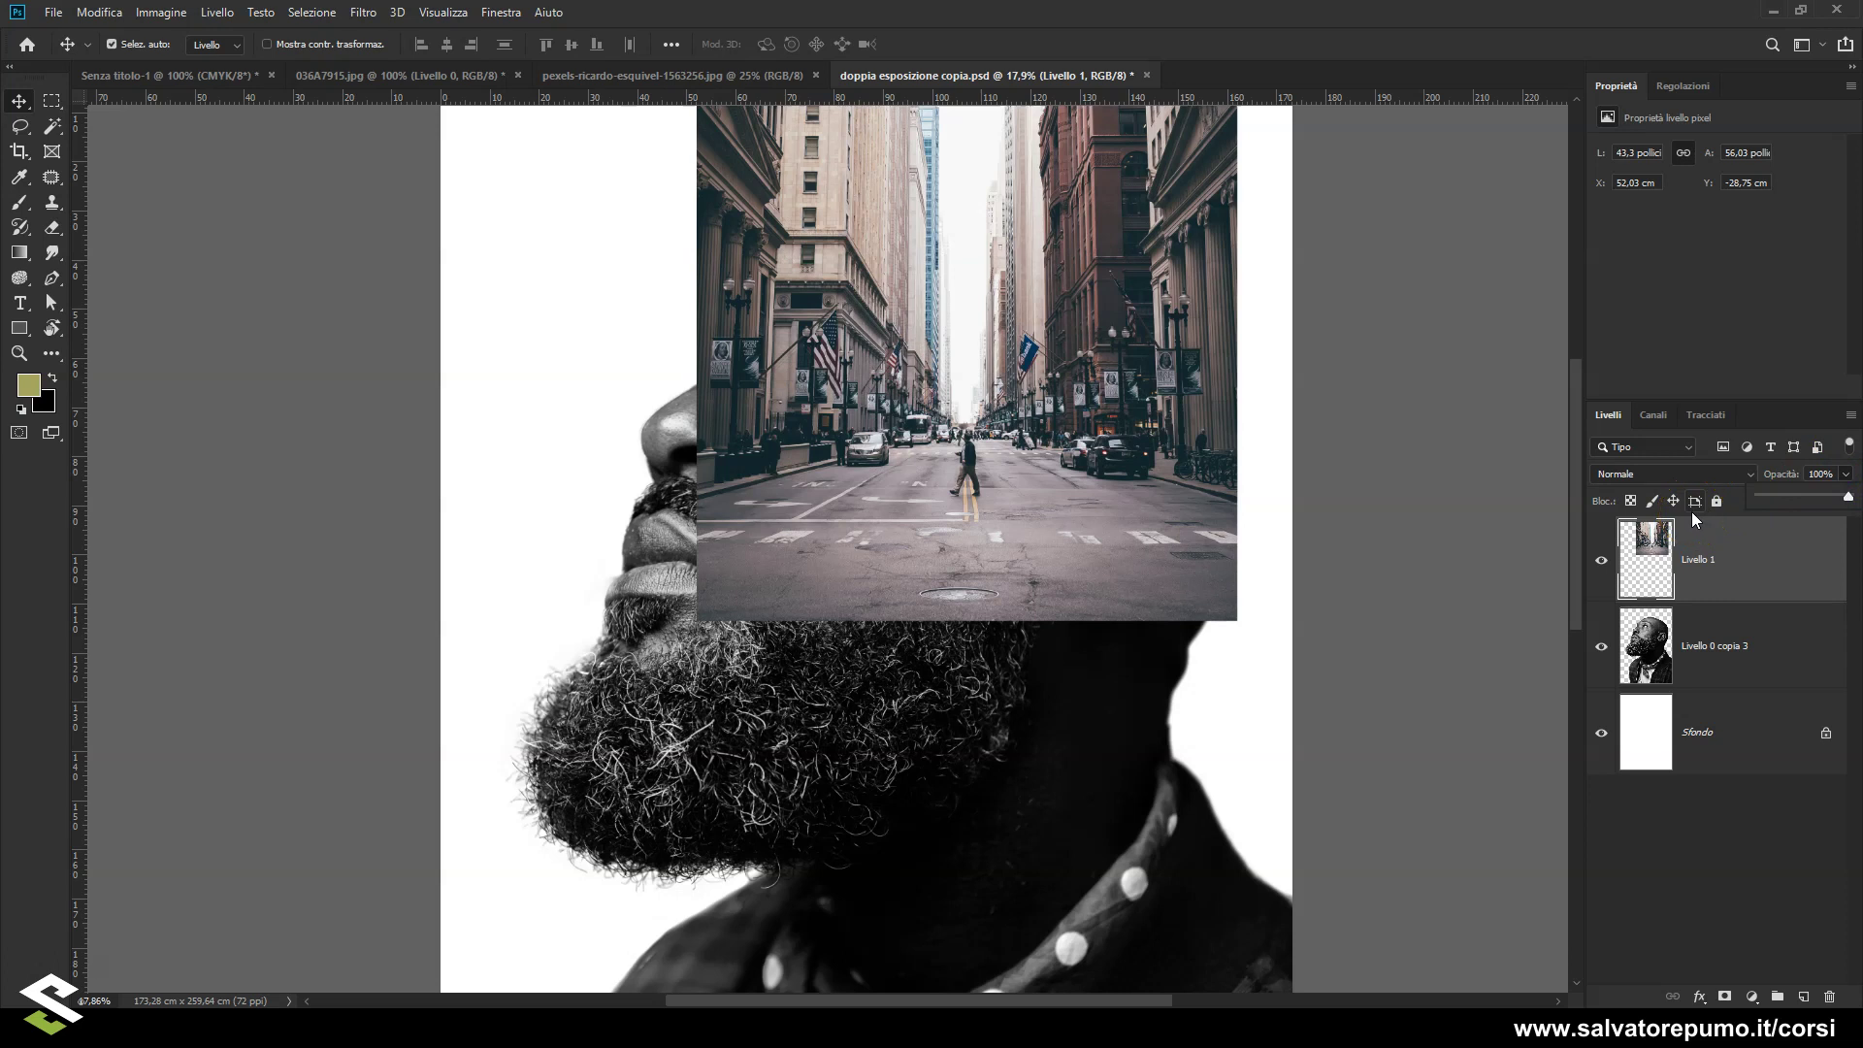
{"action": "left_click", "coordinate": [1688, 555]}
- Duplicate Livello 0 copia 3, place the copy above Livello 1, and set it to Scolora
{"action": "left_click", "coordinate": [1689, 672]}
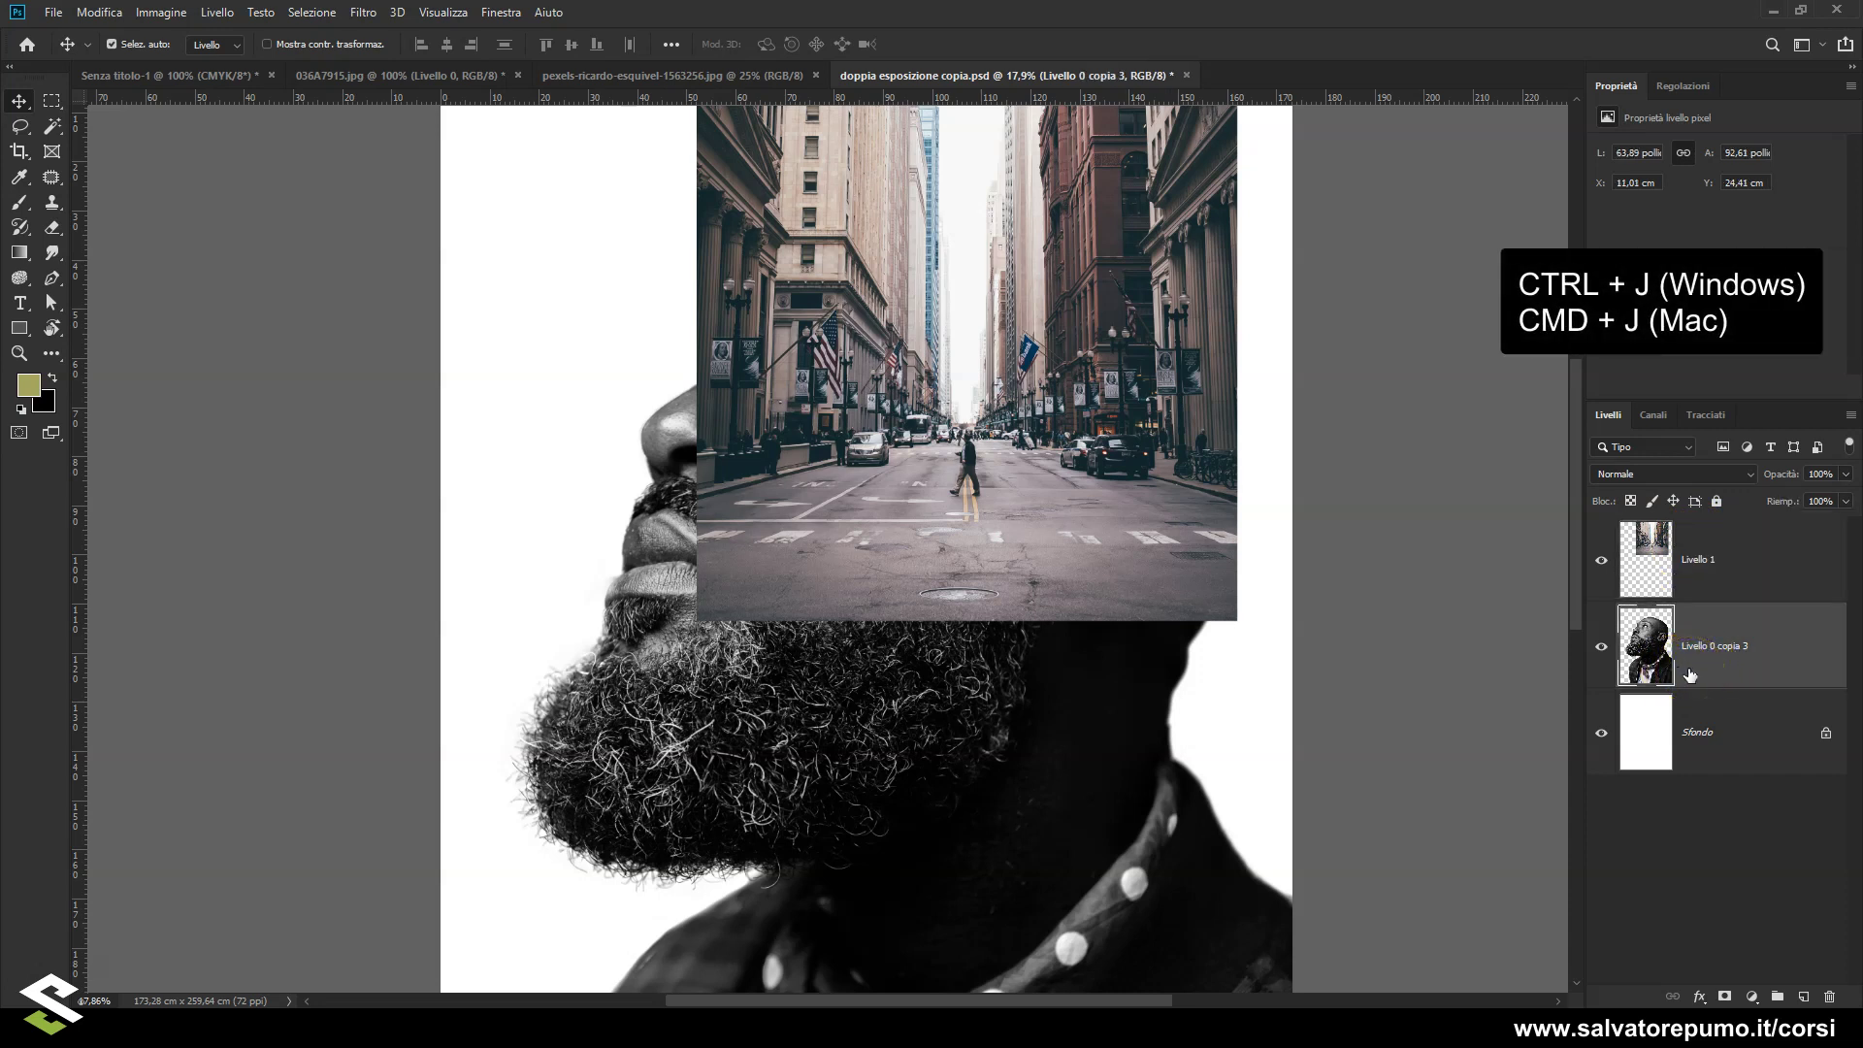
{"action": "key", "text": "ctrl"}
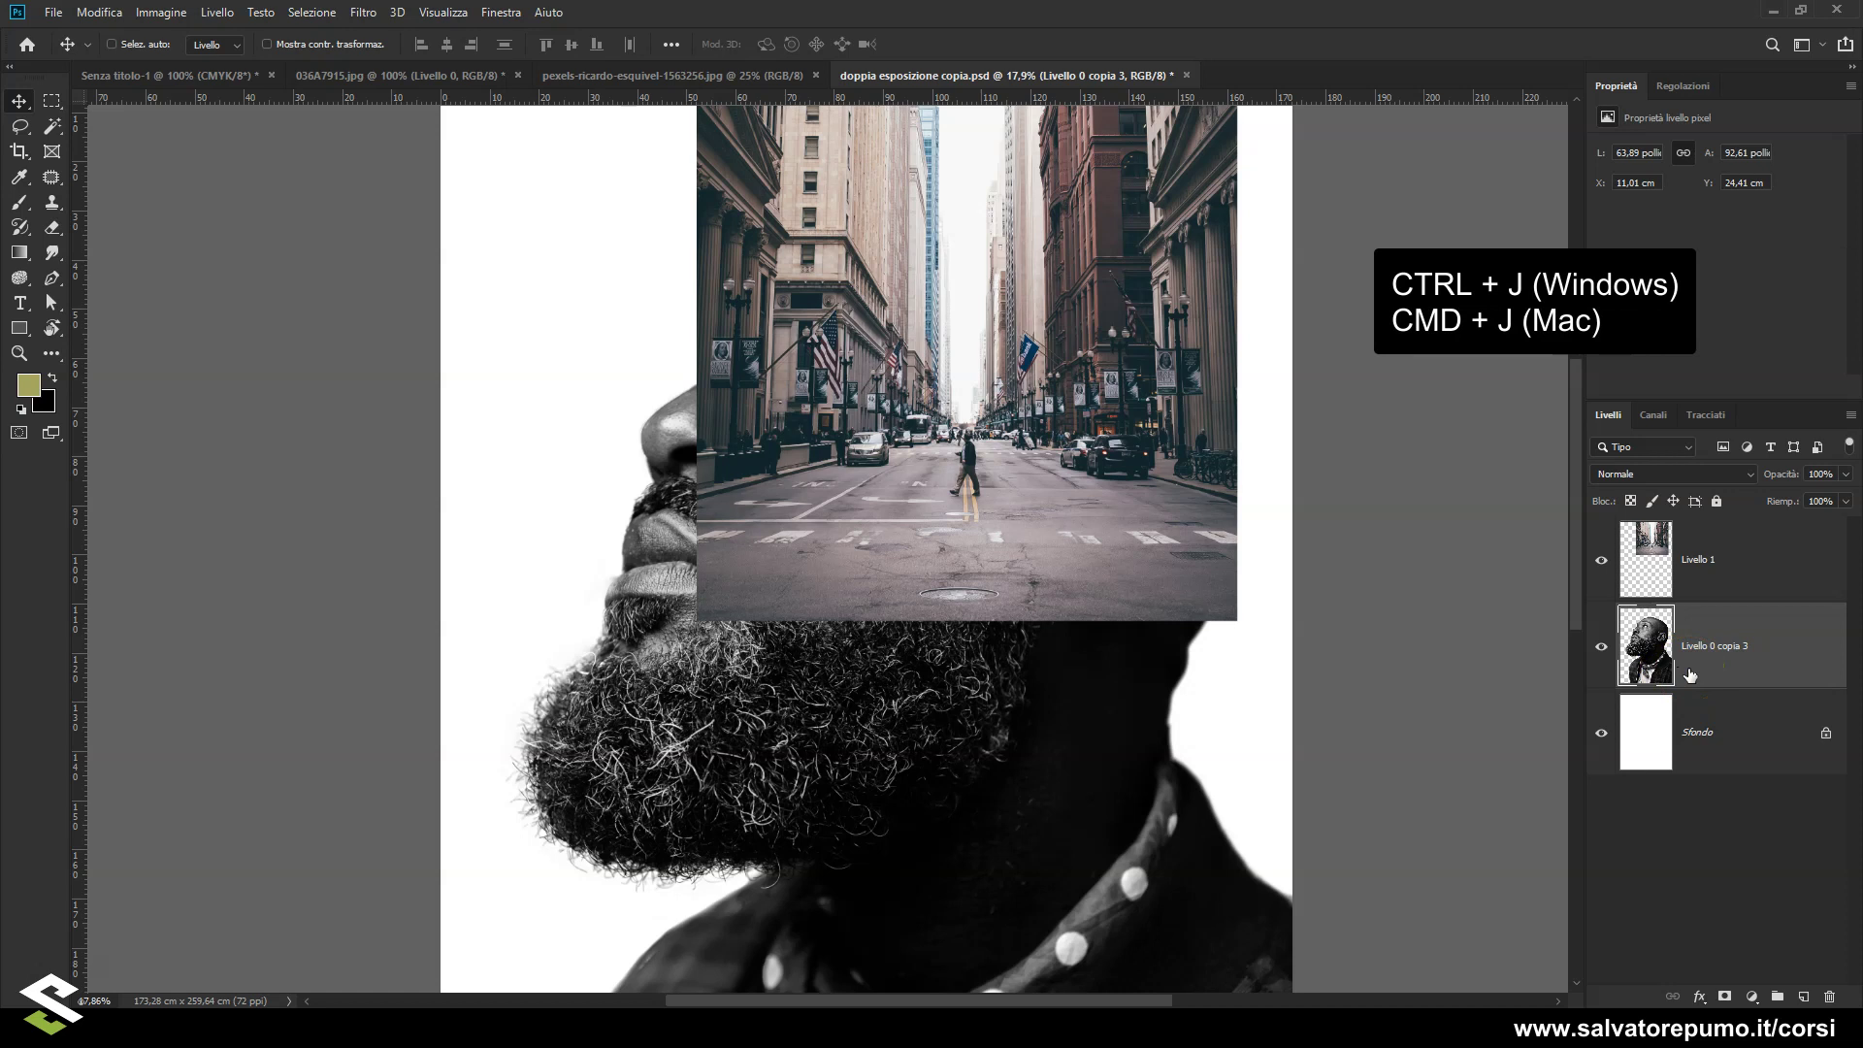
{"action": "key", "text": "ctrl+j"}
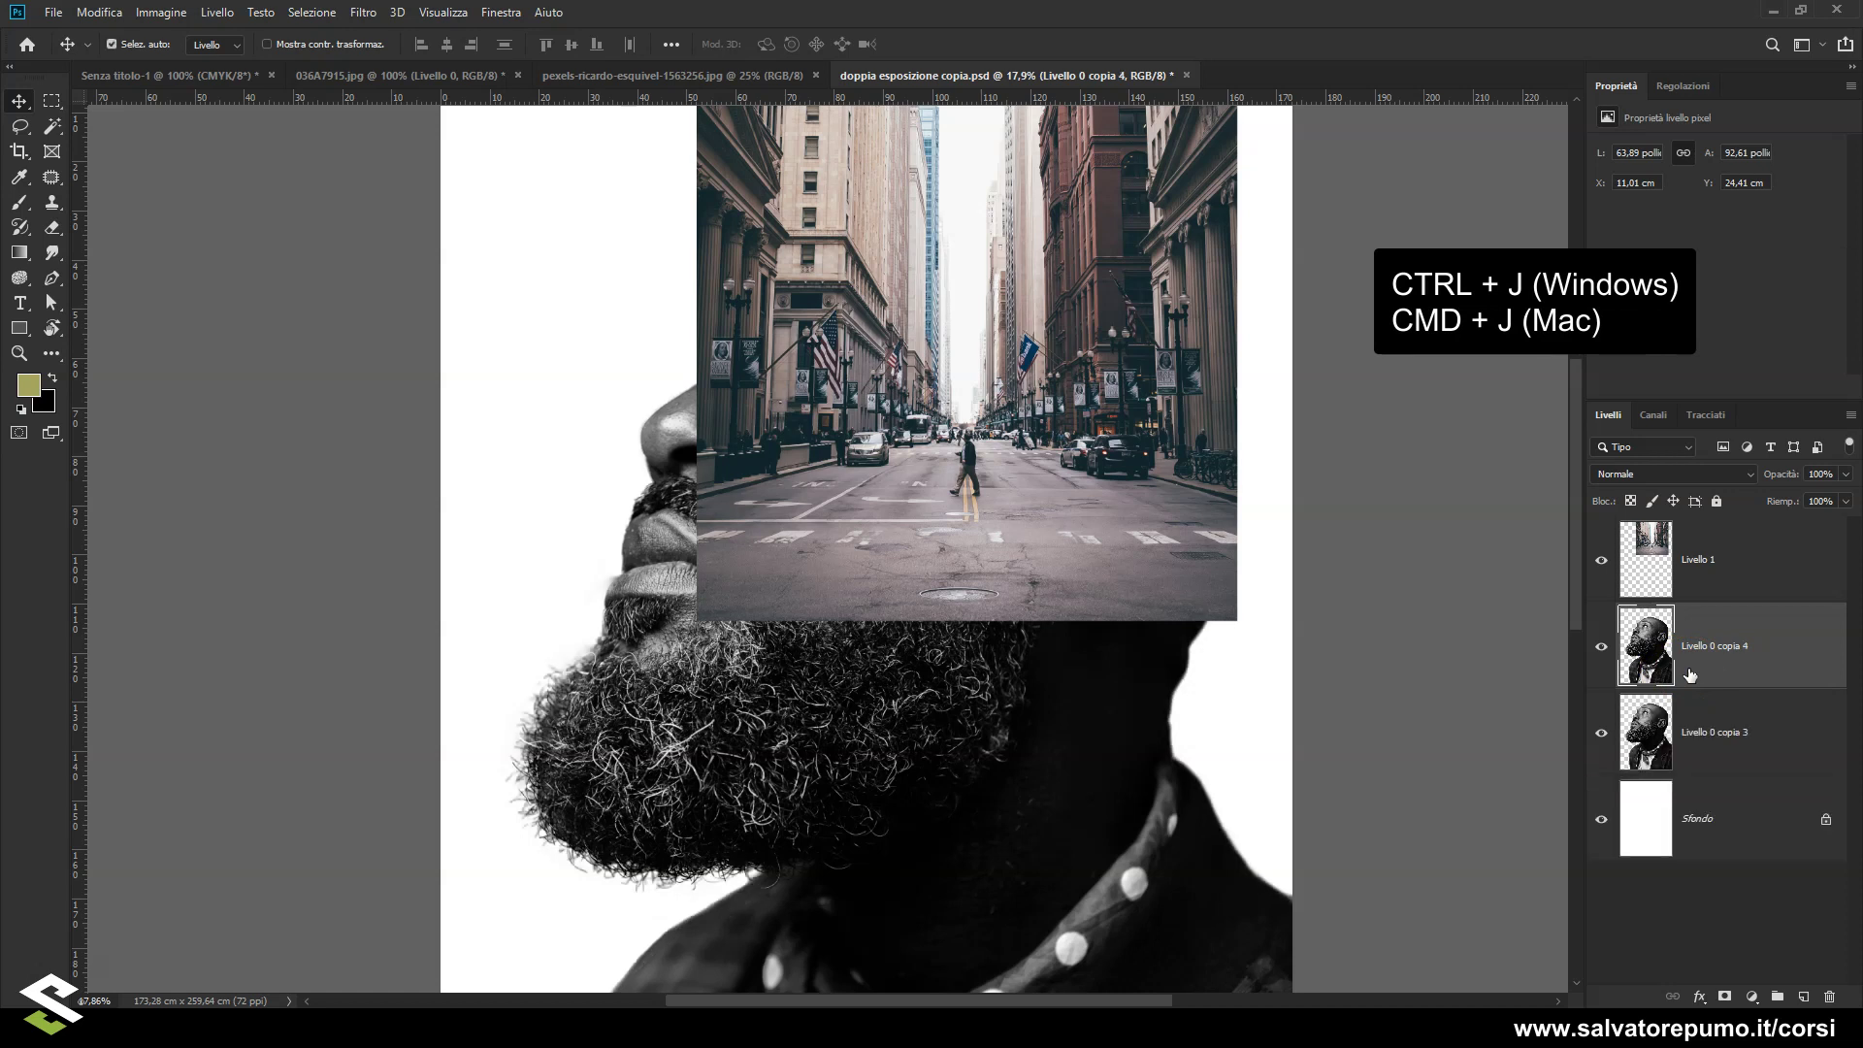
{"action": "mouse_move", "coordinate": [1690, 674]}
{"action": "left_mouse_down"}
{"action": "mouse_move", "coordinate": [1671, 540]}
{"action": "mouse_move", "coordinate": [1678, 567]}
{"action": "left_mouse_up"}
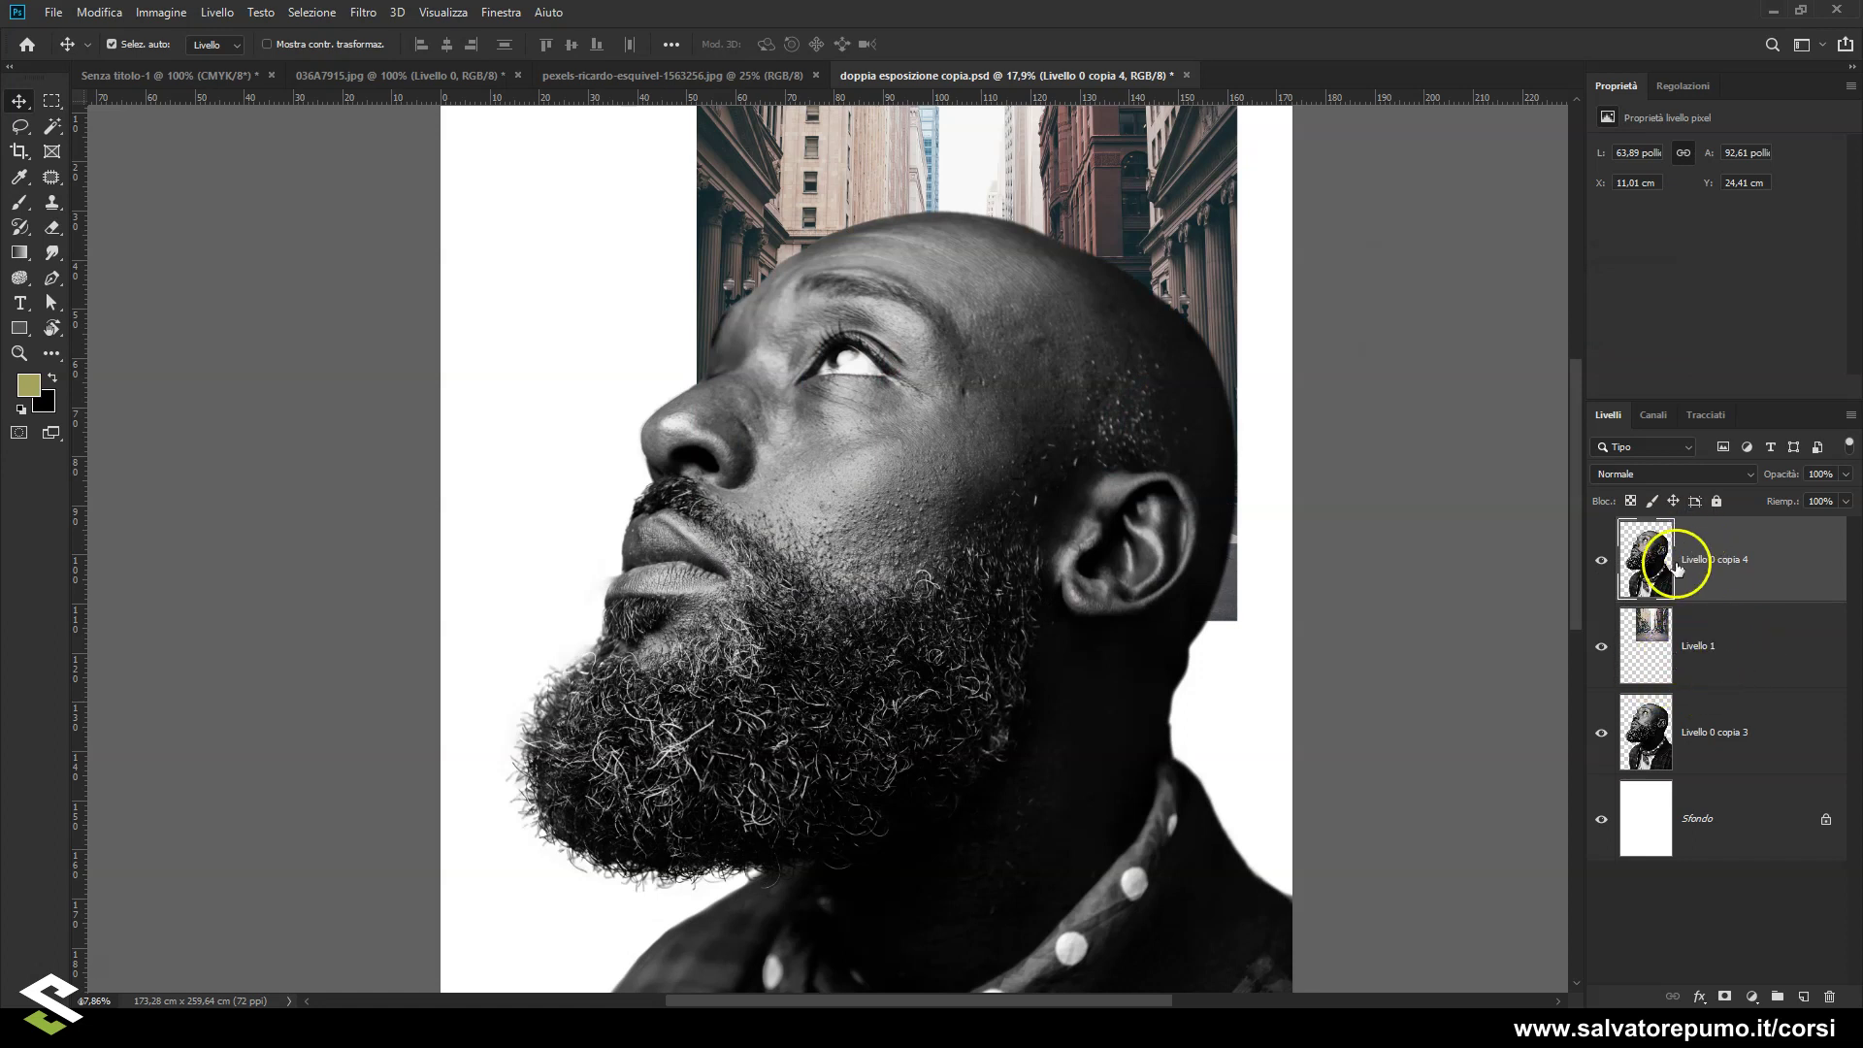
{"action": "left_click", "coordinate": [1681, 476]}
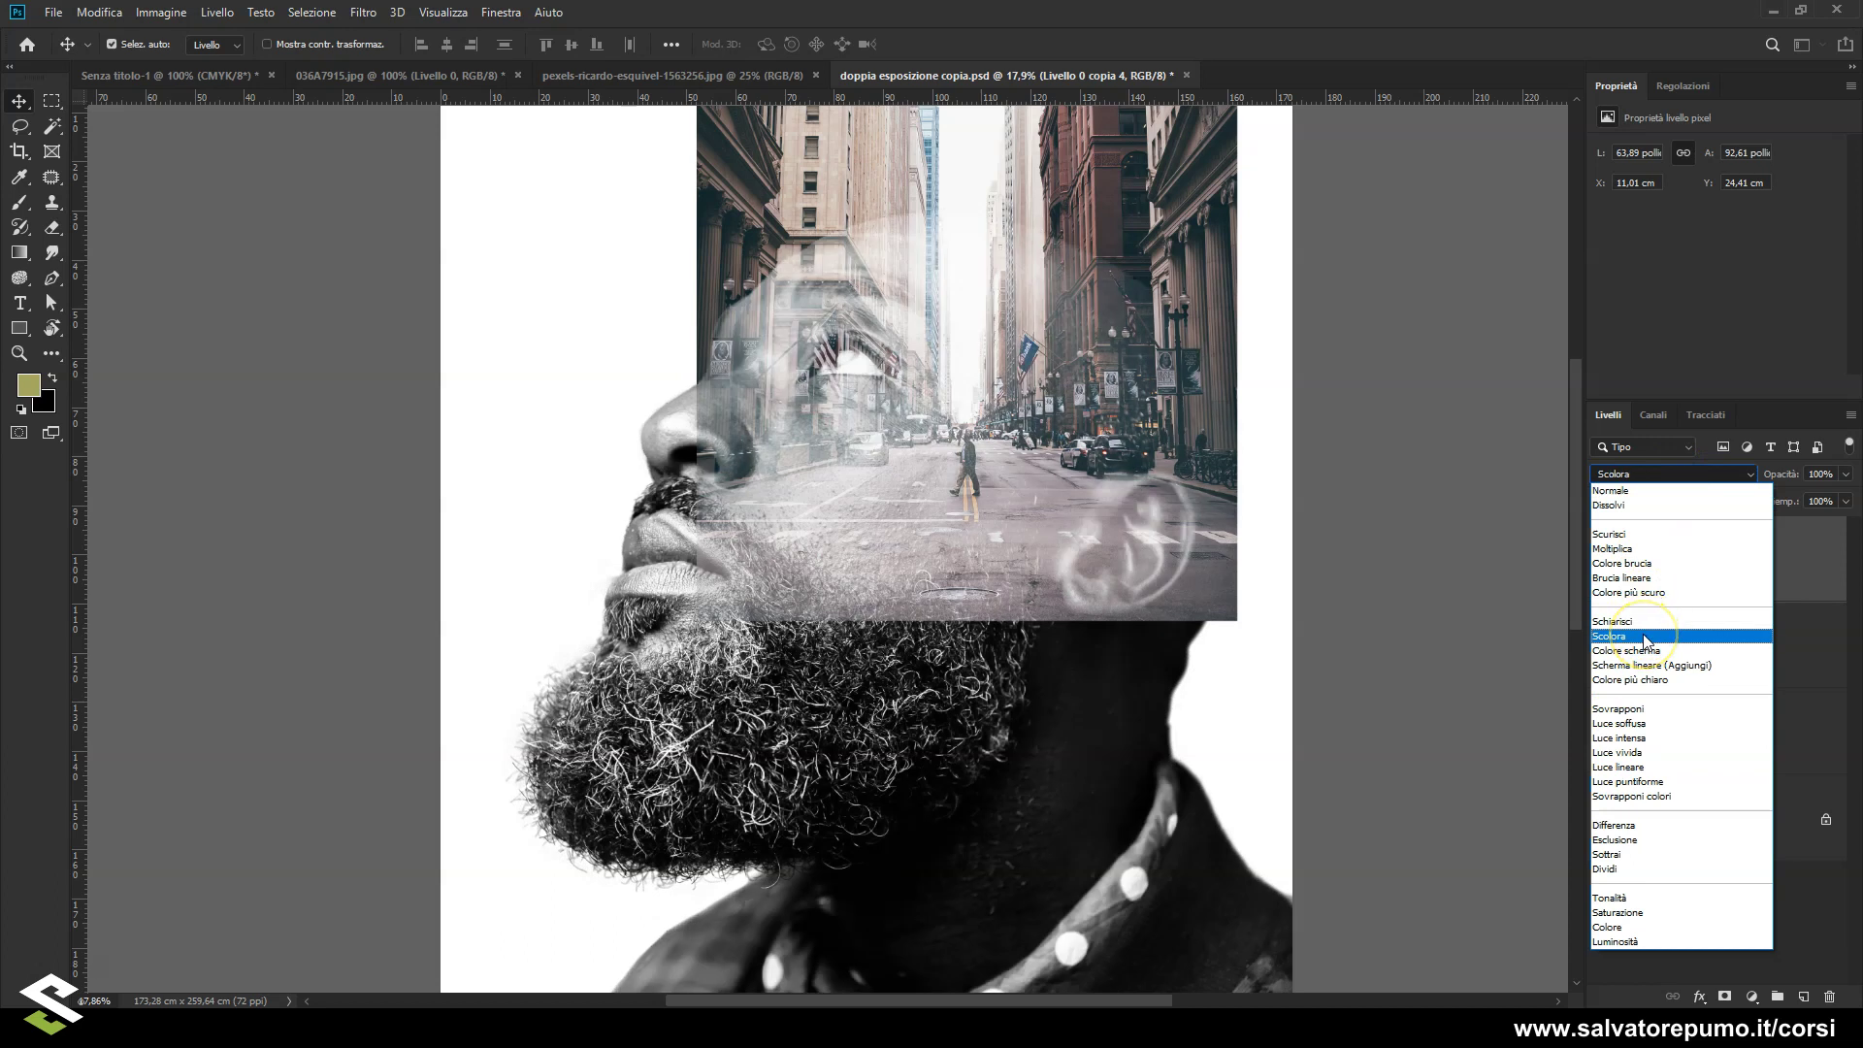
{"action": "left_click", "coordinate": [1646, 637]}
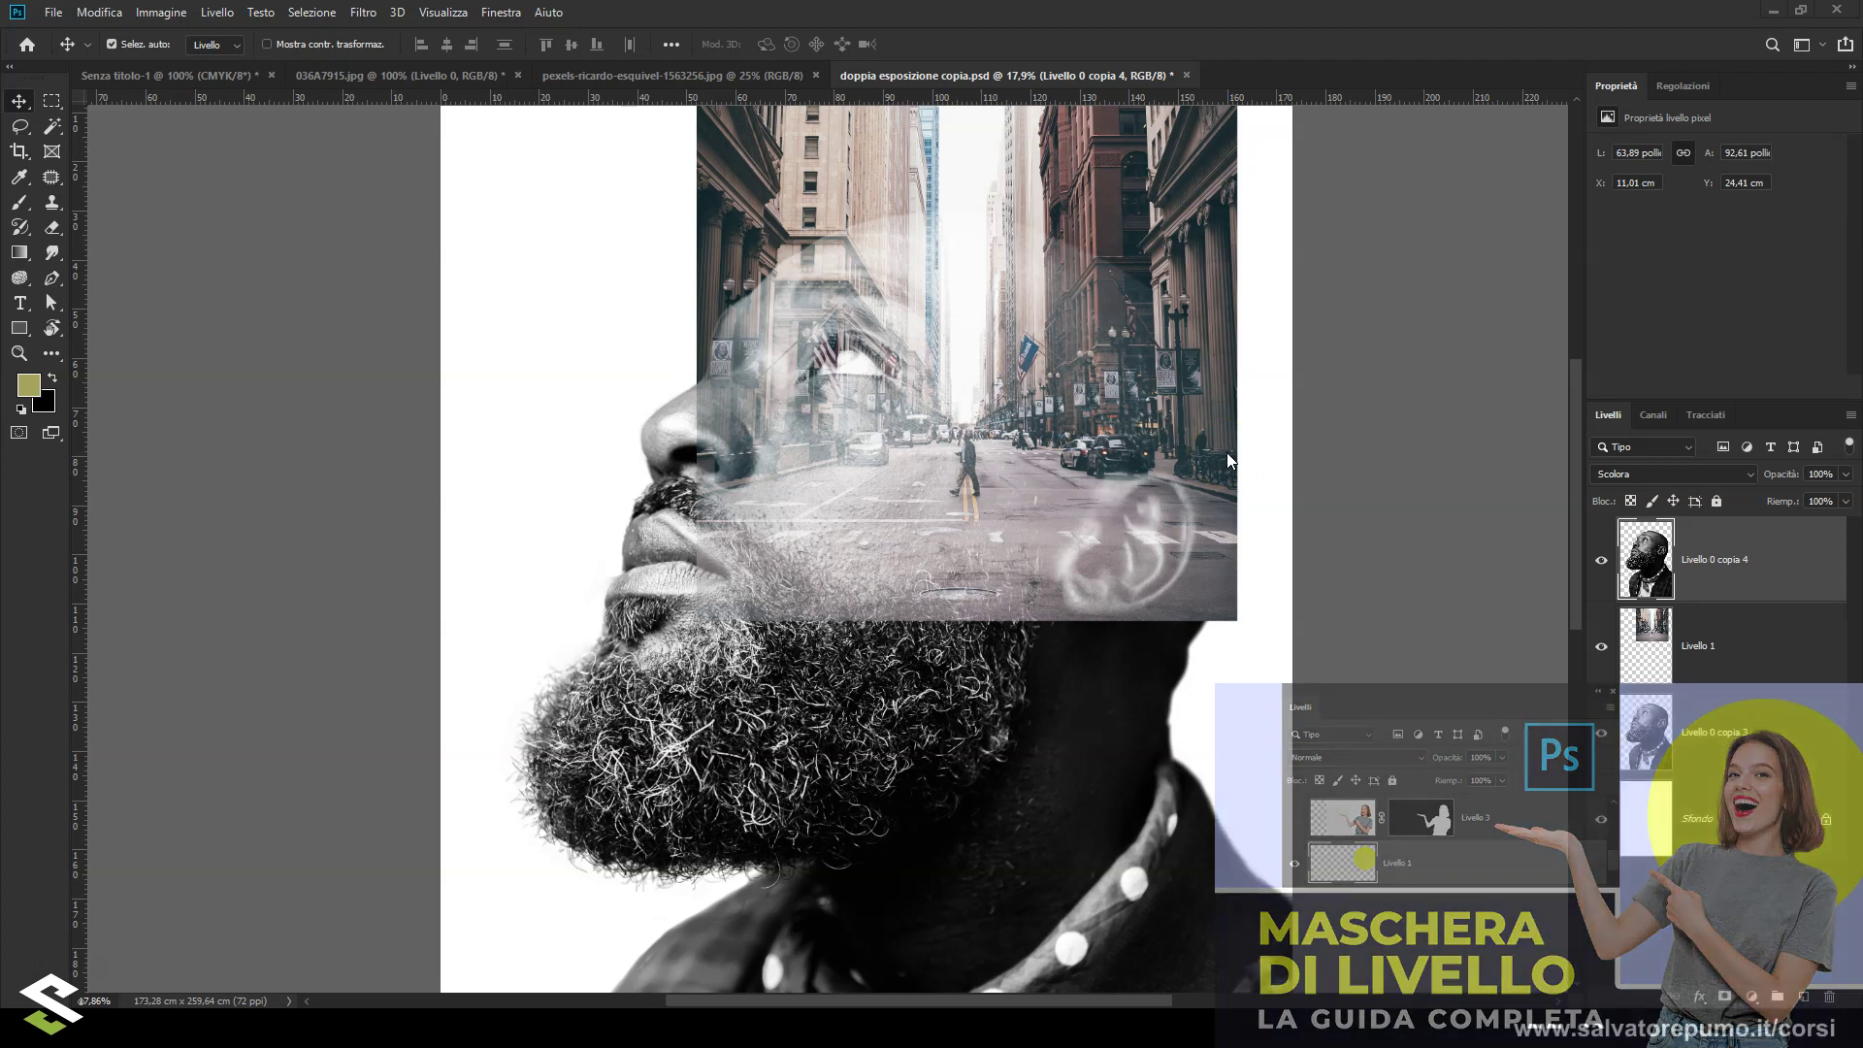
- Click on the canvas, then reselect the city photo layer Livello 1
{"action": "left_click", "coordinate": [823, 545]}
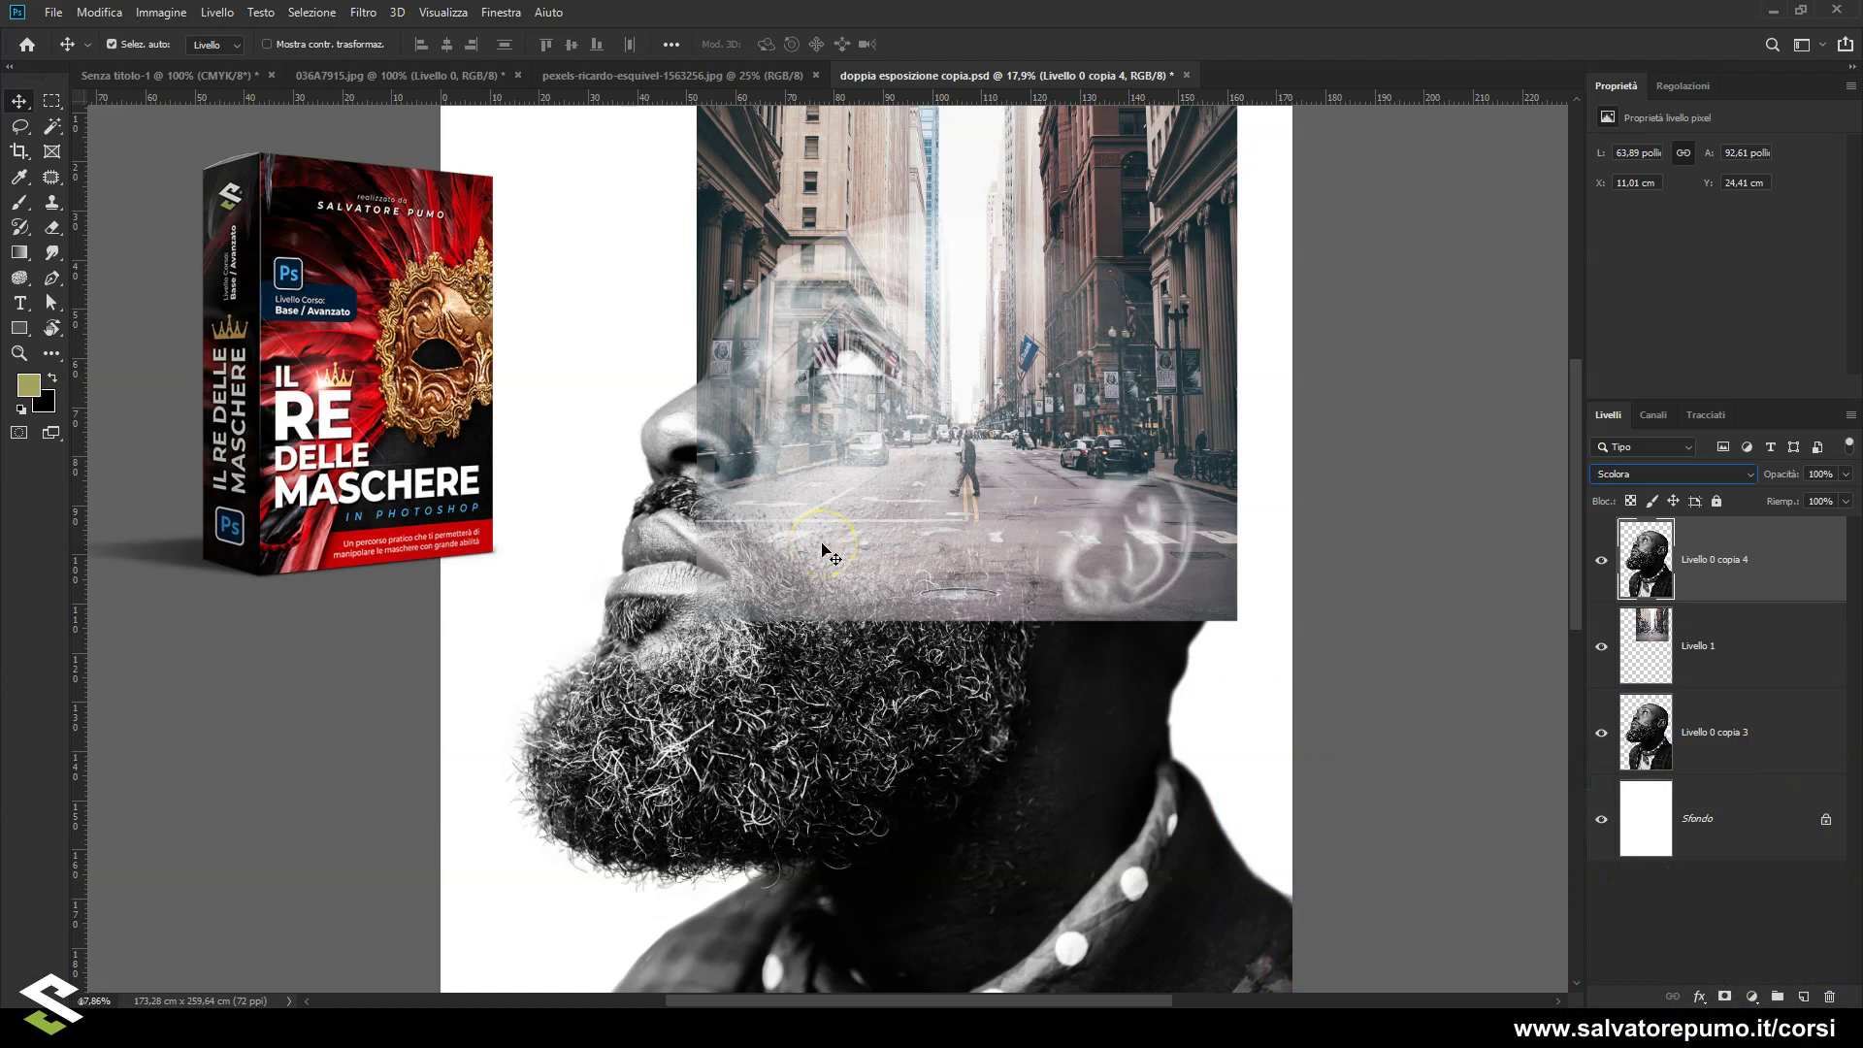
{"action": "left_click", "coordinate": [886, 533]}
{"action": "left_click", "coordinate": [1472, 555]}
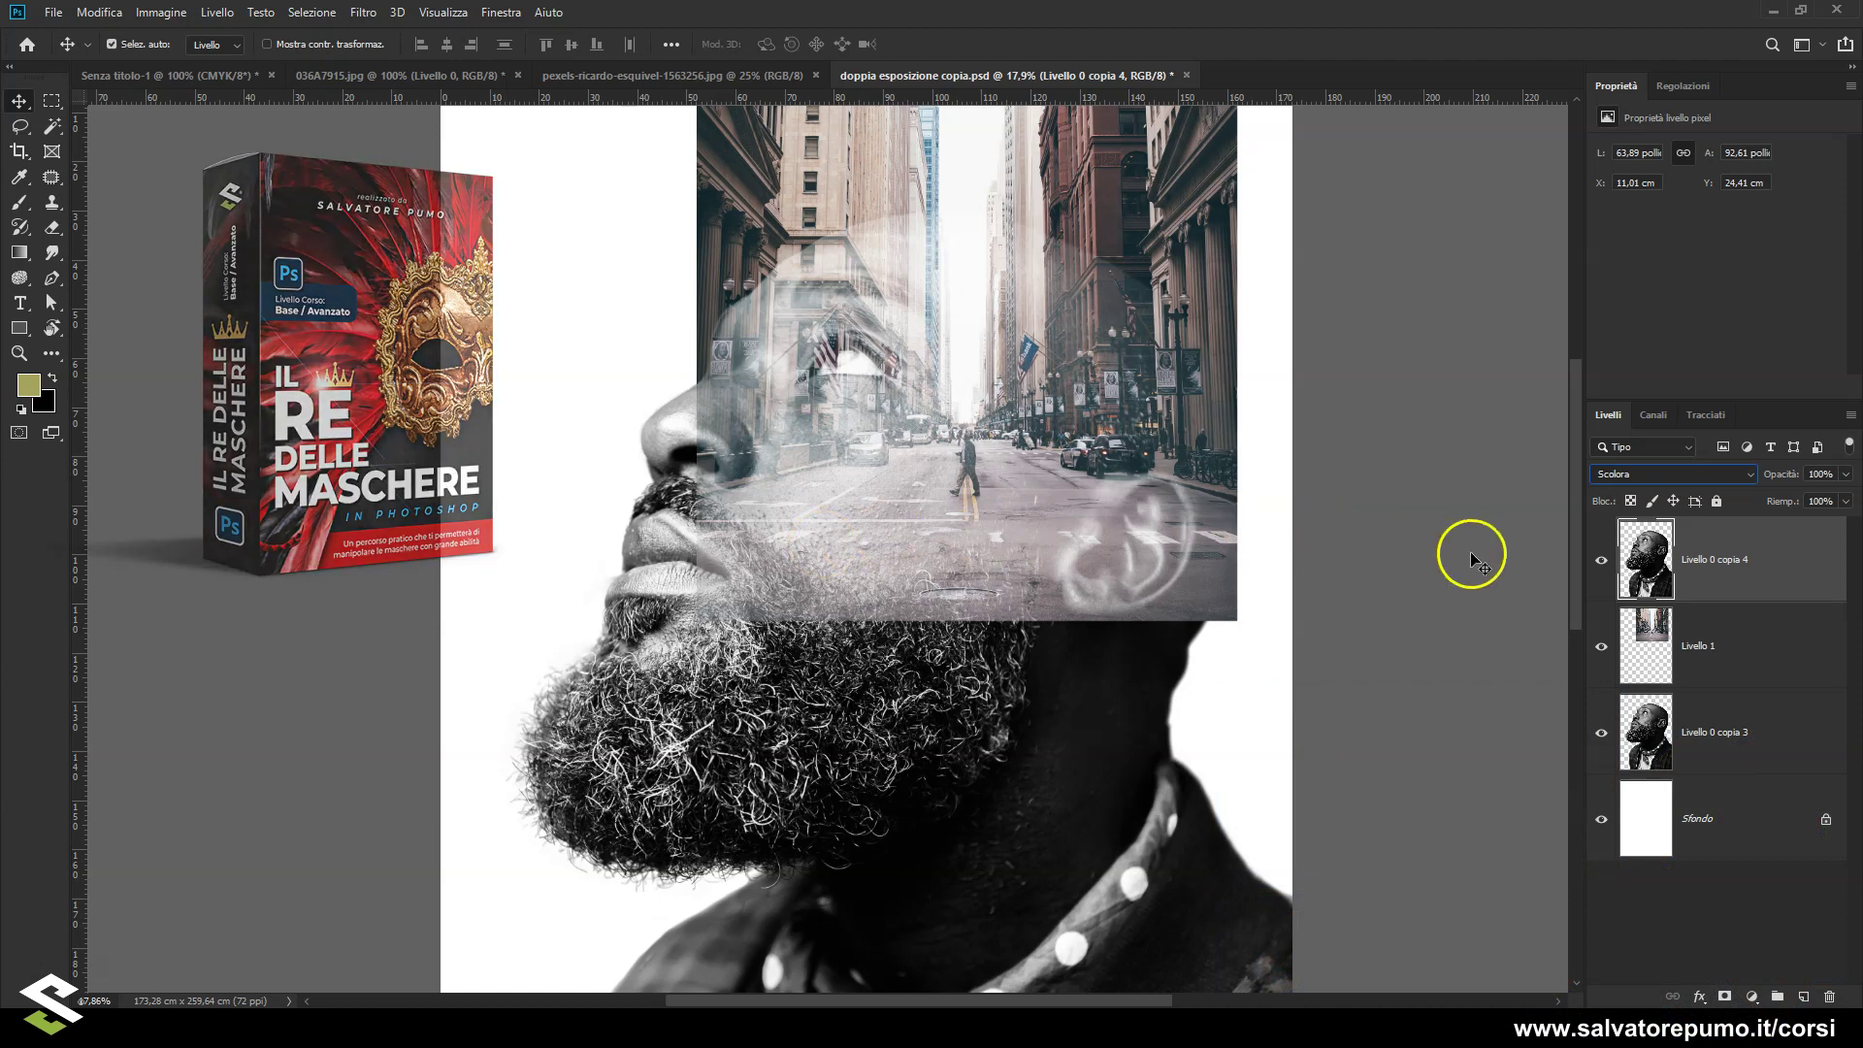
{"action": "left_click", "coordinate": [1700, 665]}
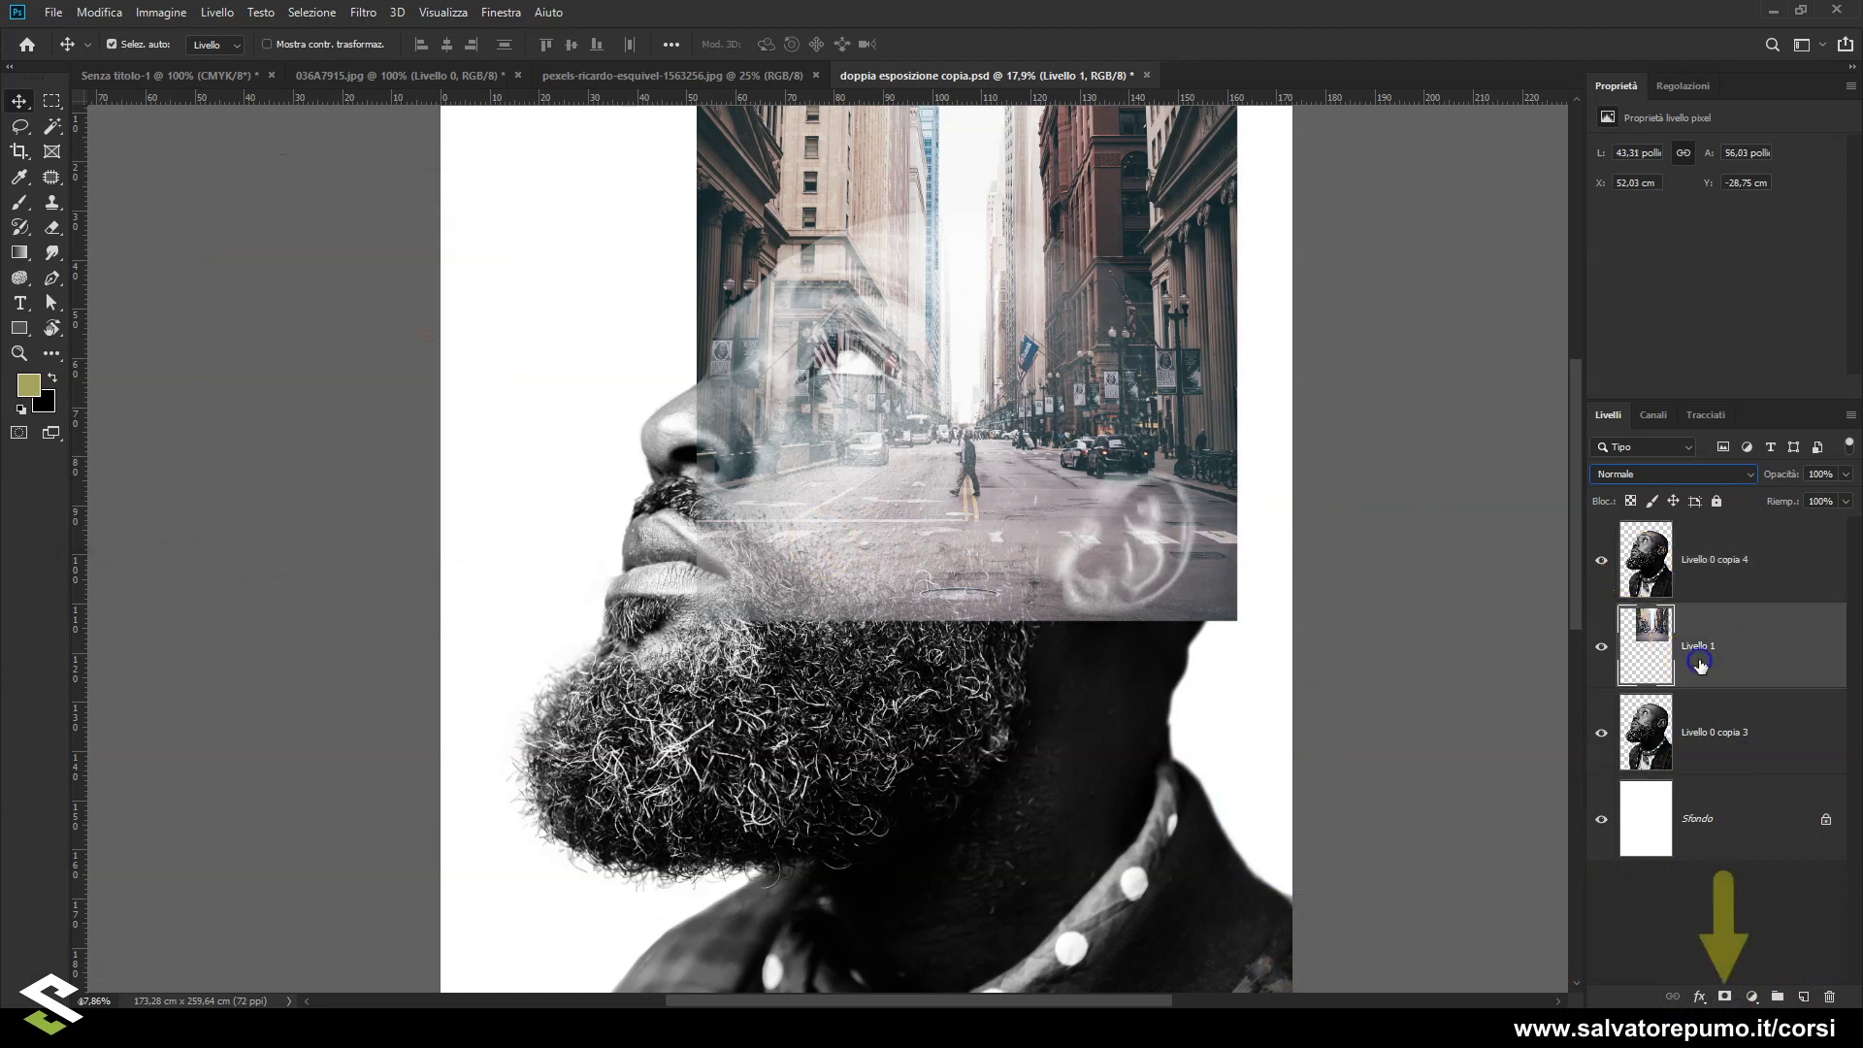
- Add a layer mask to Livello 1 and brush out the city photo over the face and chin
{"action": "left_click", "coordinate": [1724, 997]}
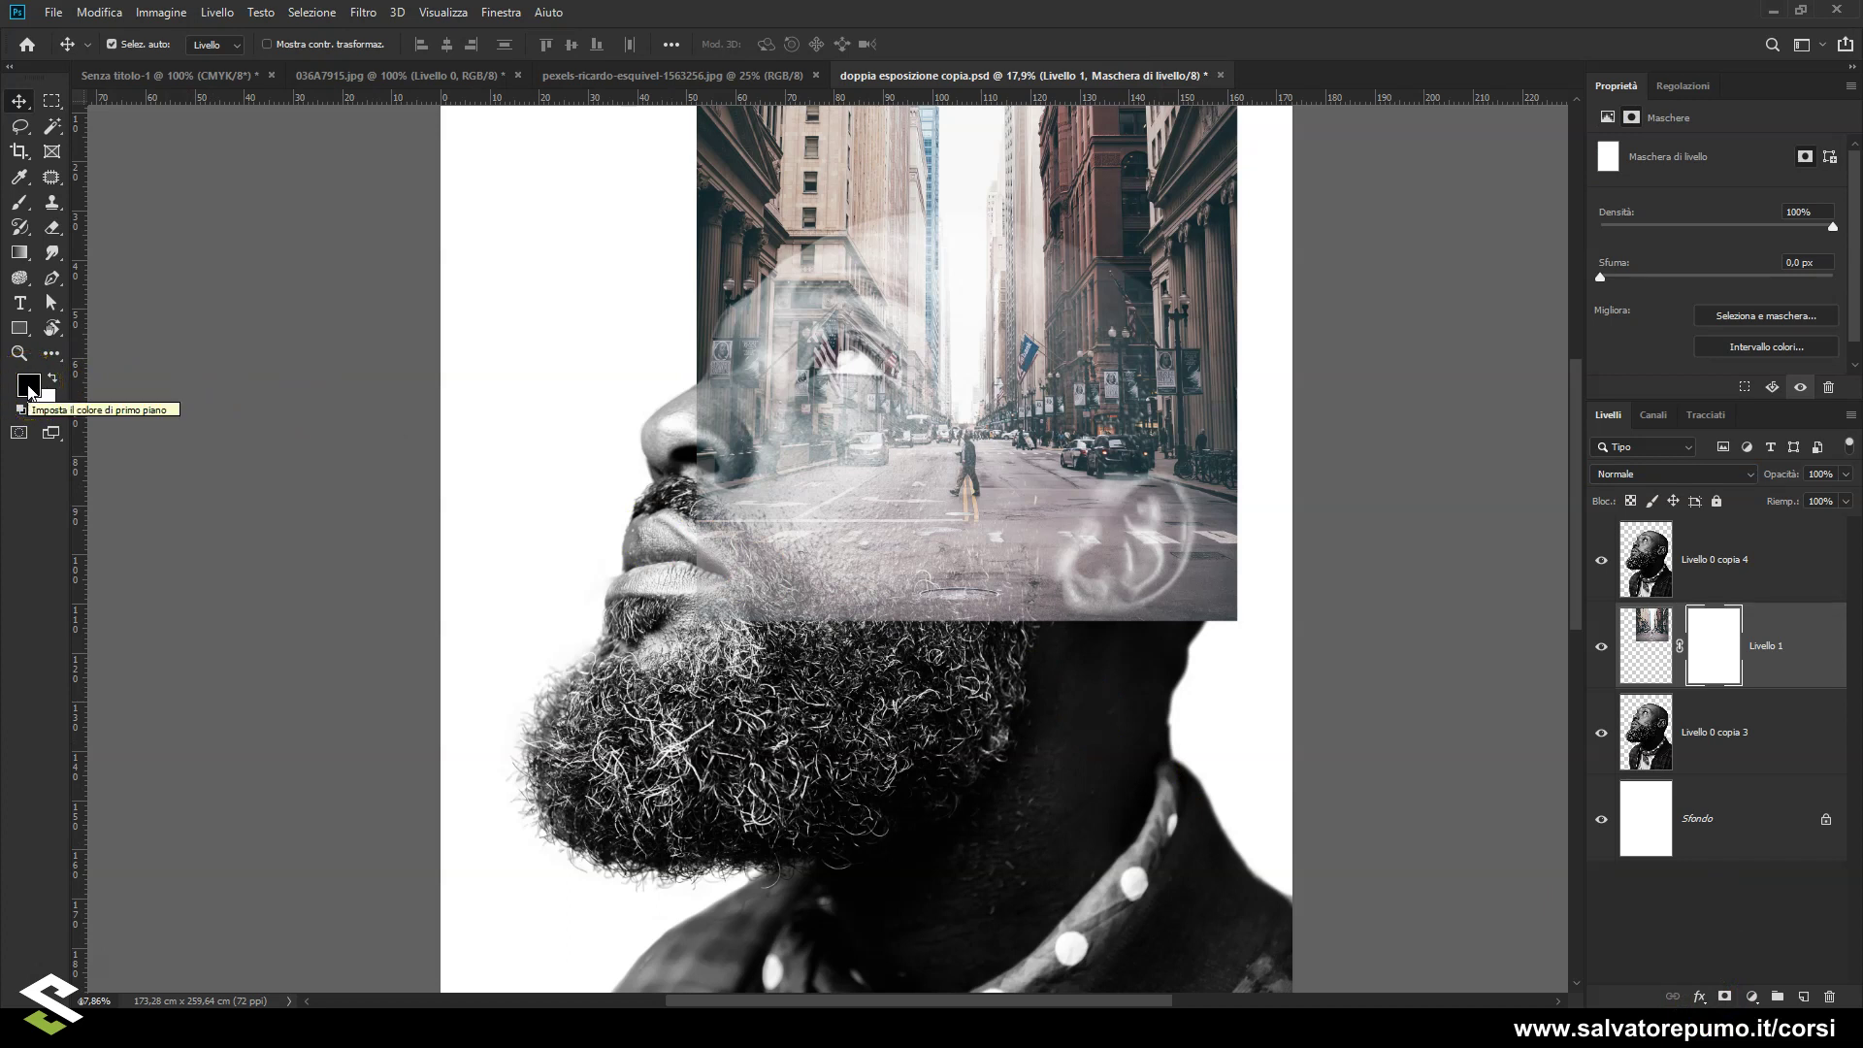
{"action": "left_click", "coordinate": [16, 207]}
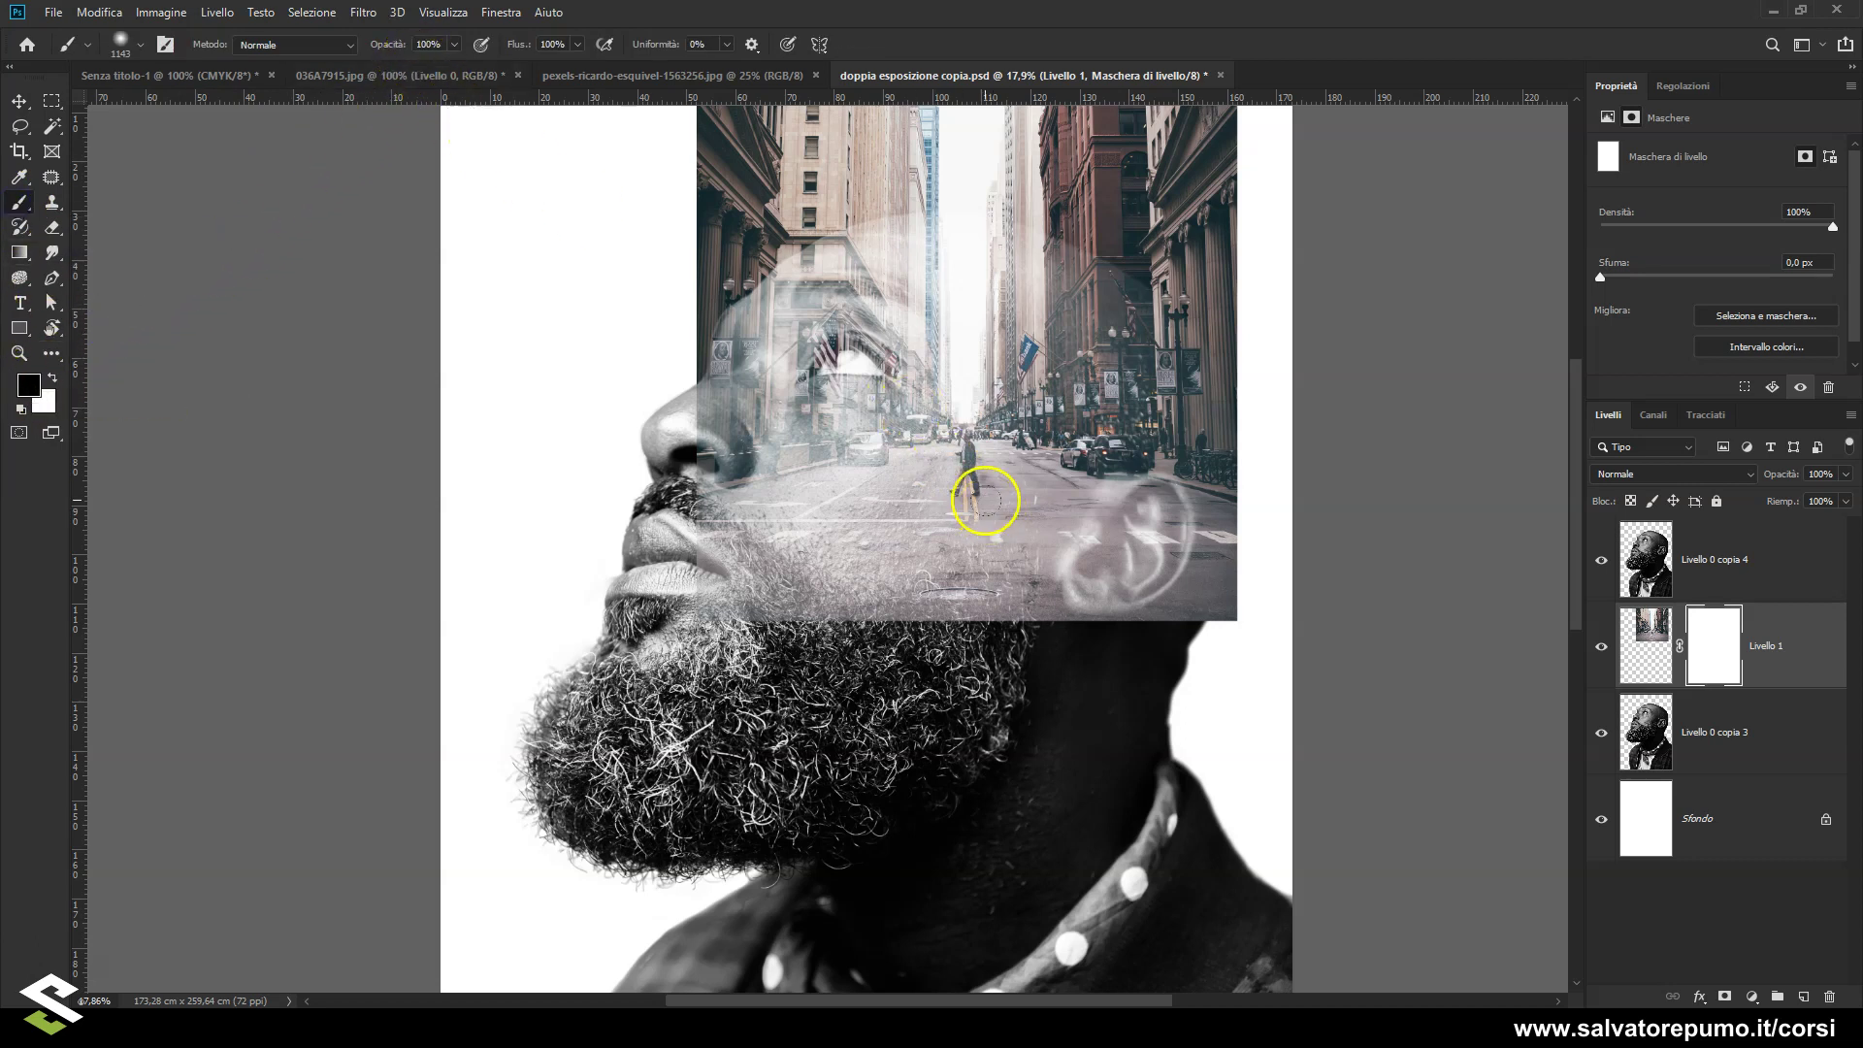
{"action": "right_click", "coordinate": [985, 501]}
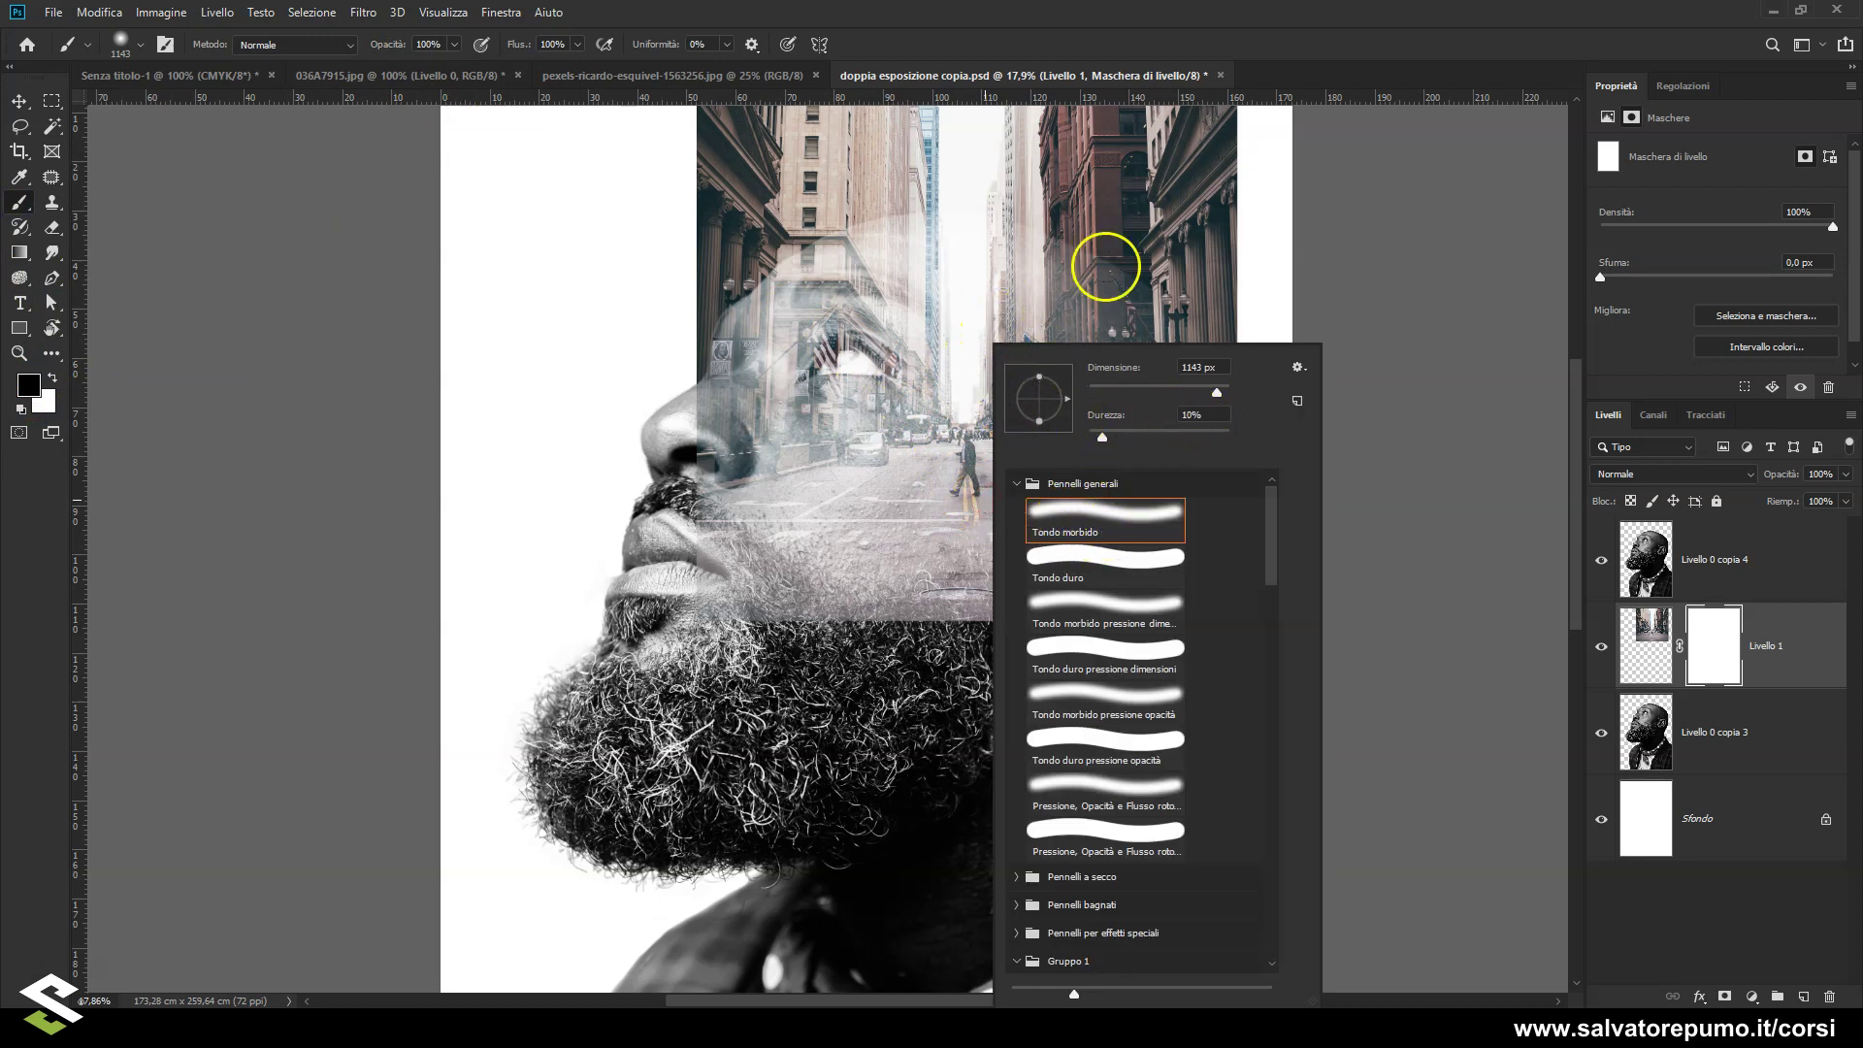
{"action": "left_click", "coordinate": [1044, 53]}
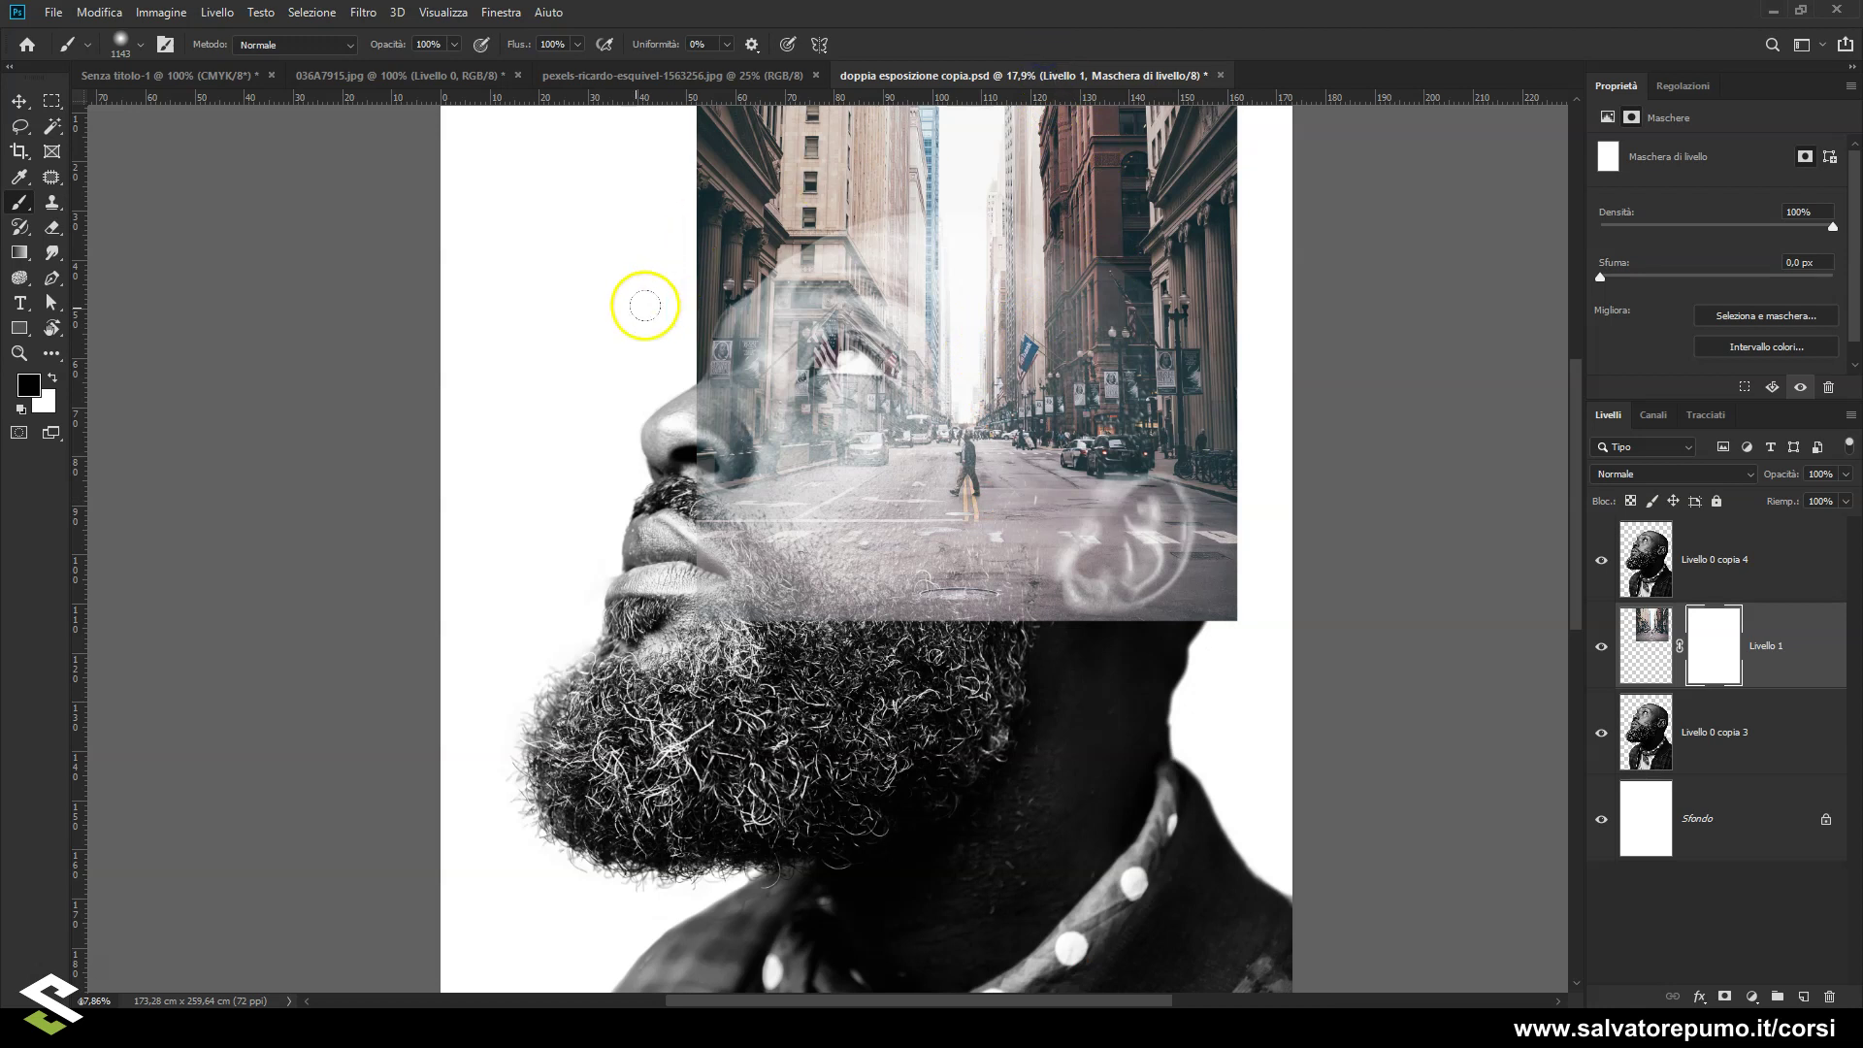
{"action": "left_click_drag", "start_coordinate": [644, 298], "coordinate": [735, 202]}
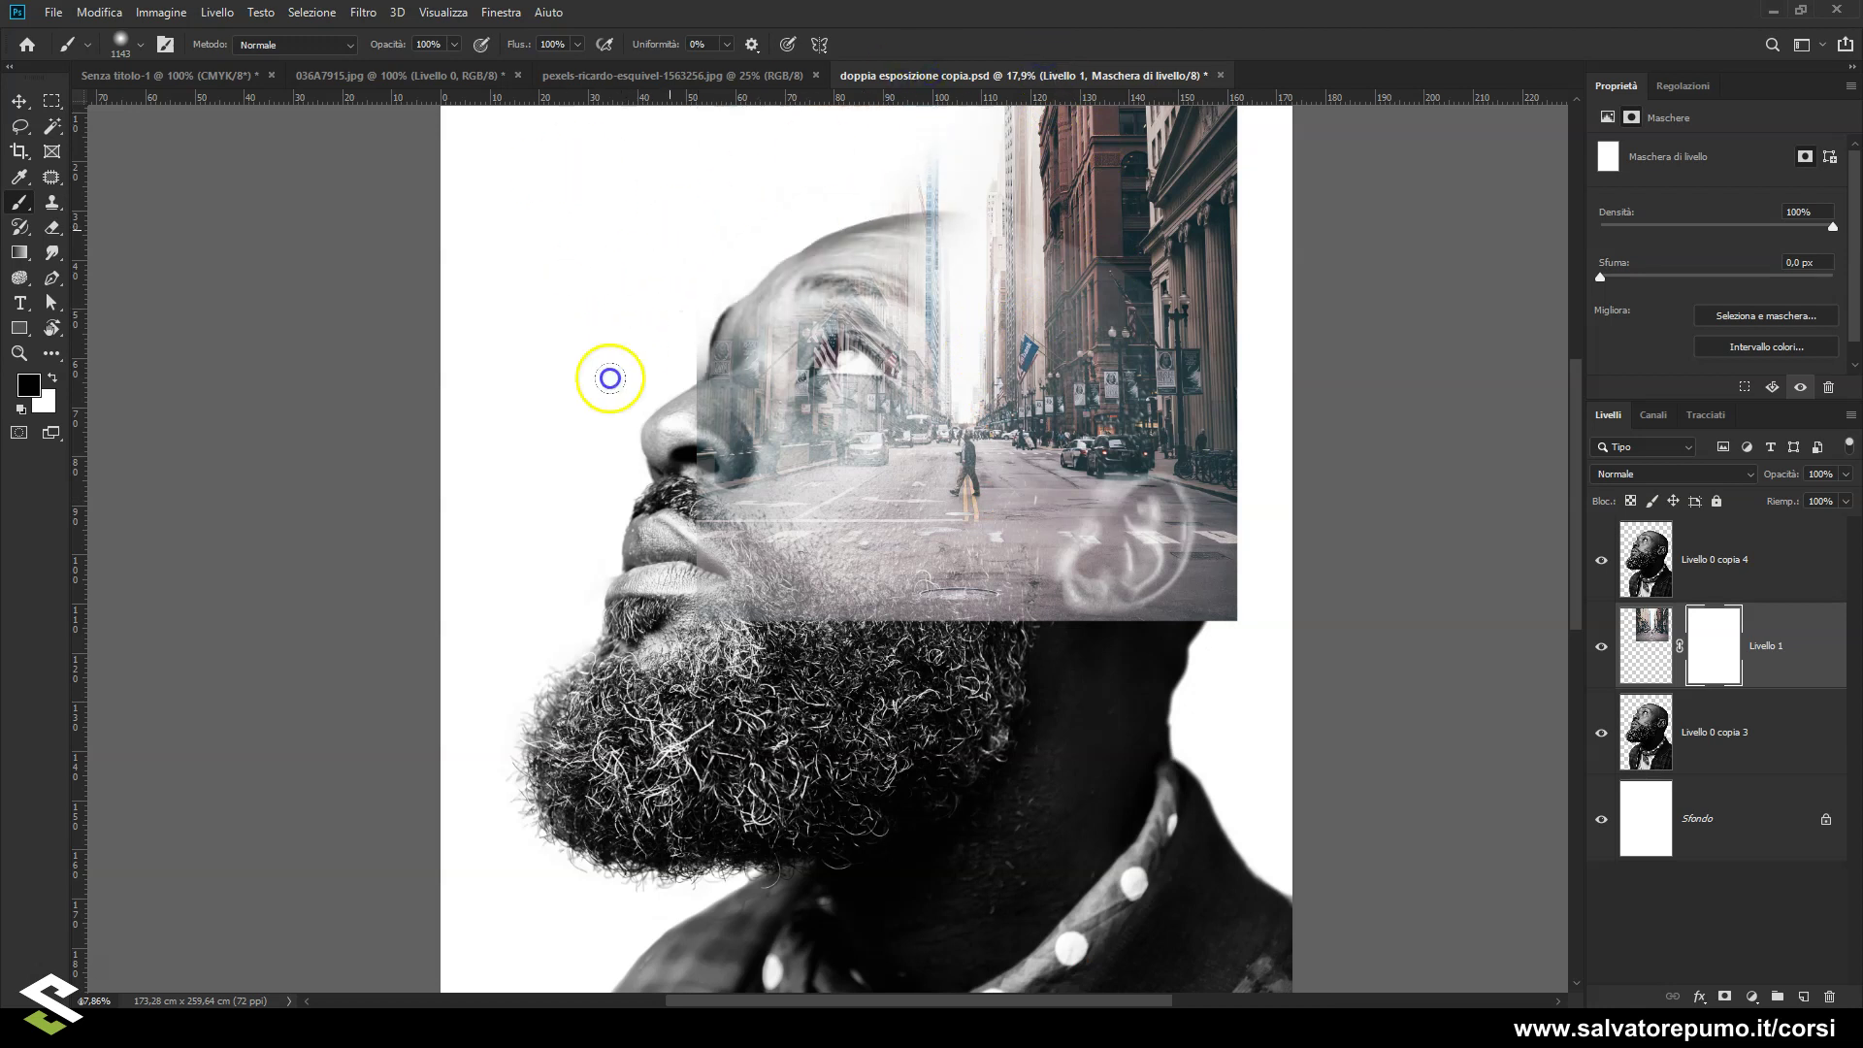
{"action": "left_click_drag", "start_coordinate": [599, 353], "coordinate": [674, 645]}
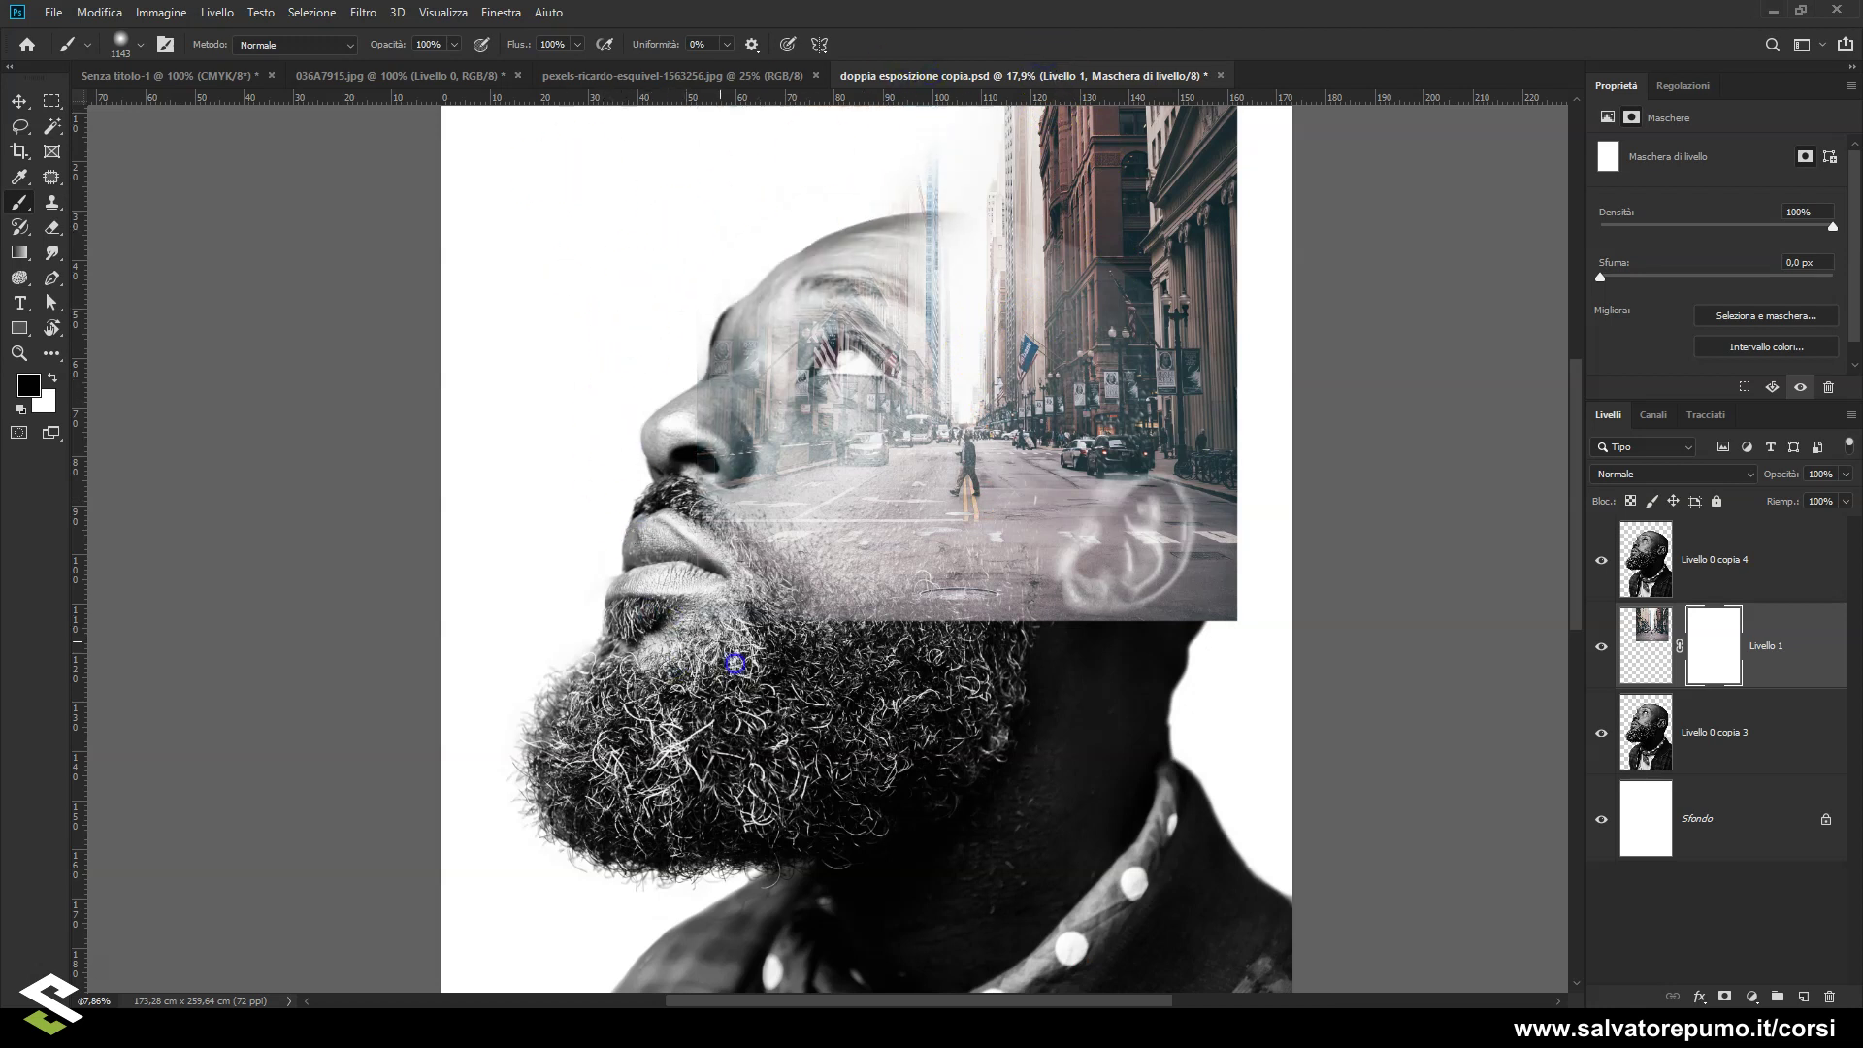
{"action": "left_click_drag", "start_coordinate": [565, 386], "coordinate": [631, 399]}
- With a much larger brush, mask away the buildings above the top of the head
{"action": "mouse_move", "coordinate": [686, 686]}
{"action": "left_mouse_down"}
{"action": "mouse_move", "coordinate": [1316, 613]}
{"action": "mouse_move", "coordinate": [1308, 195]}
{"action": "mouse_move", "coordinate": [998, 49]}
{"action": "left_mouse_up"}
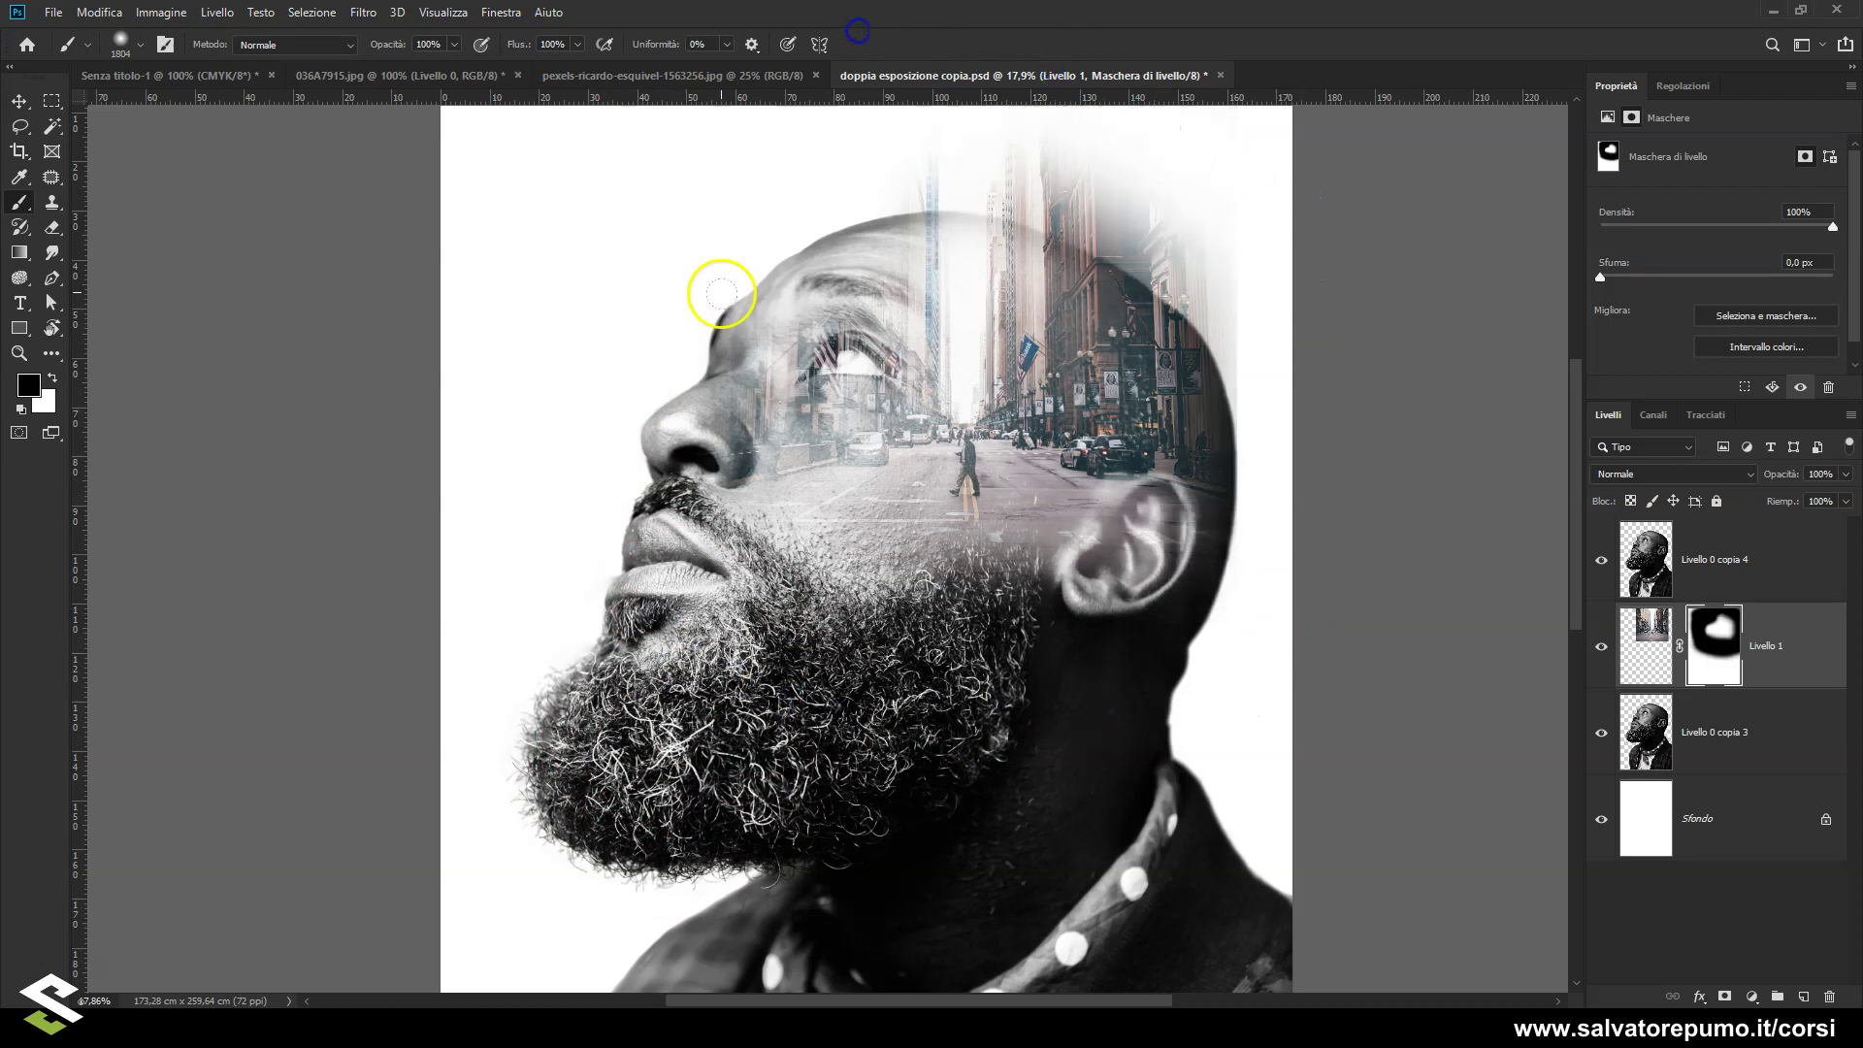
{"action": "scroll", "coordinate": [719, 291], "scroll_direction": "down", "scroll_amount": 3}
{"action": "left_click_drag", "start_coordinate": [783, 167], "coordinate": [847, 107]}
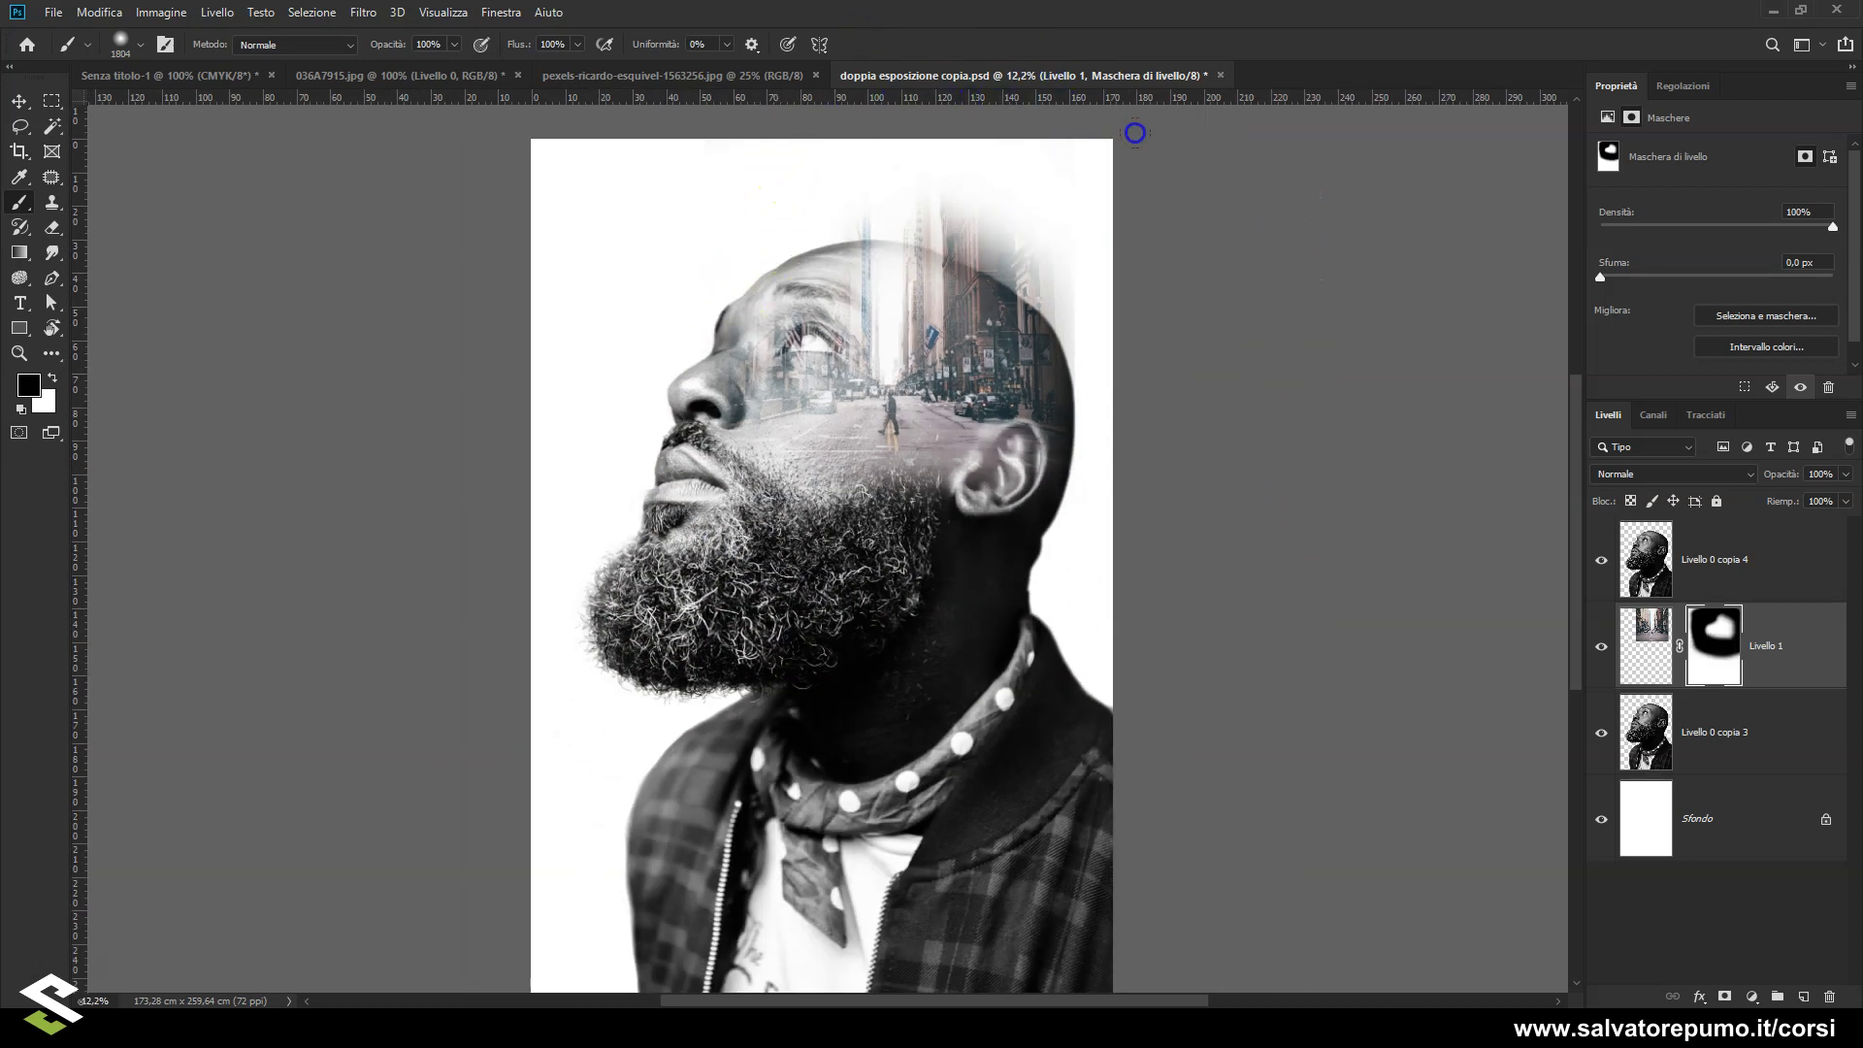
{"action": "scroll", "coordinate": [902, 214], "scroll_direction": "up", "scroll_amount": 3}
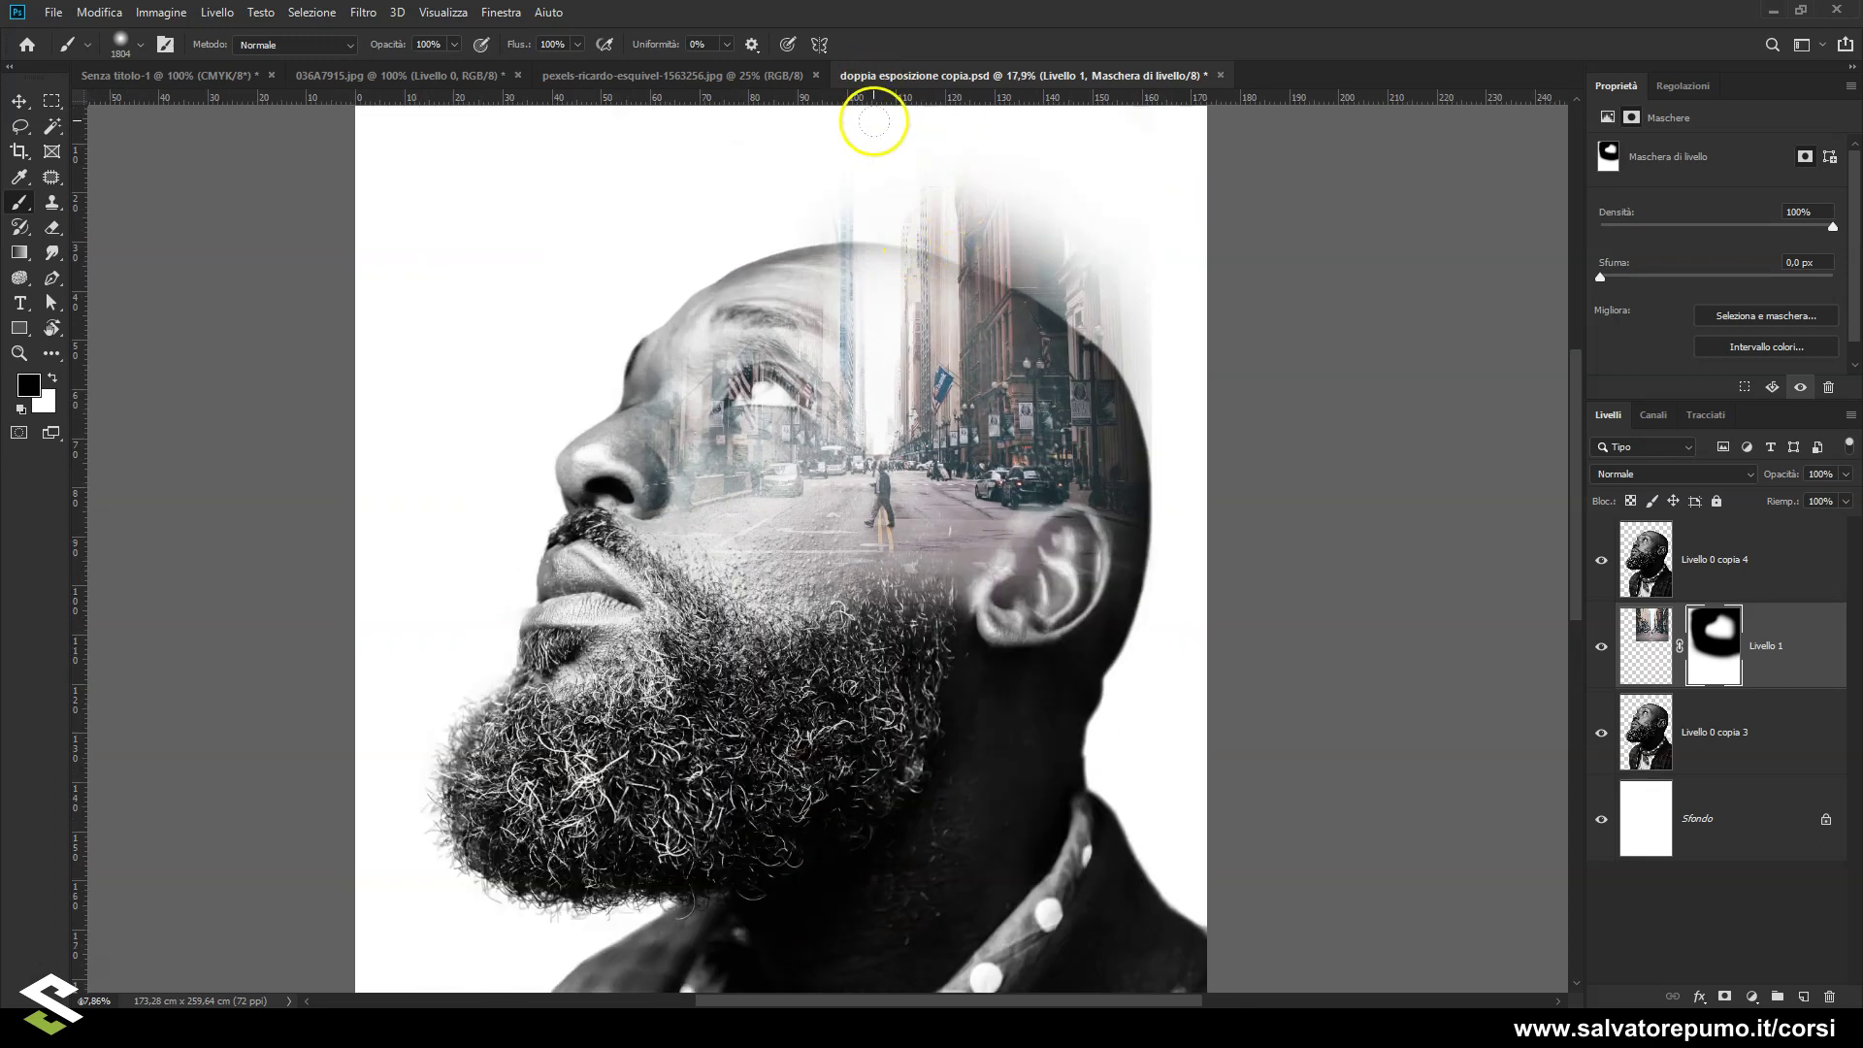
{"action": "left_click_drag", "start_coordinate": [873, 121], "coordinate": [1291, 302]}
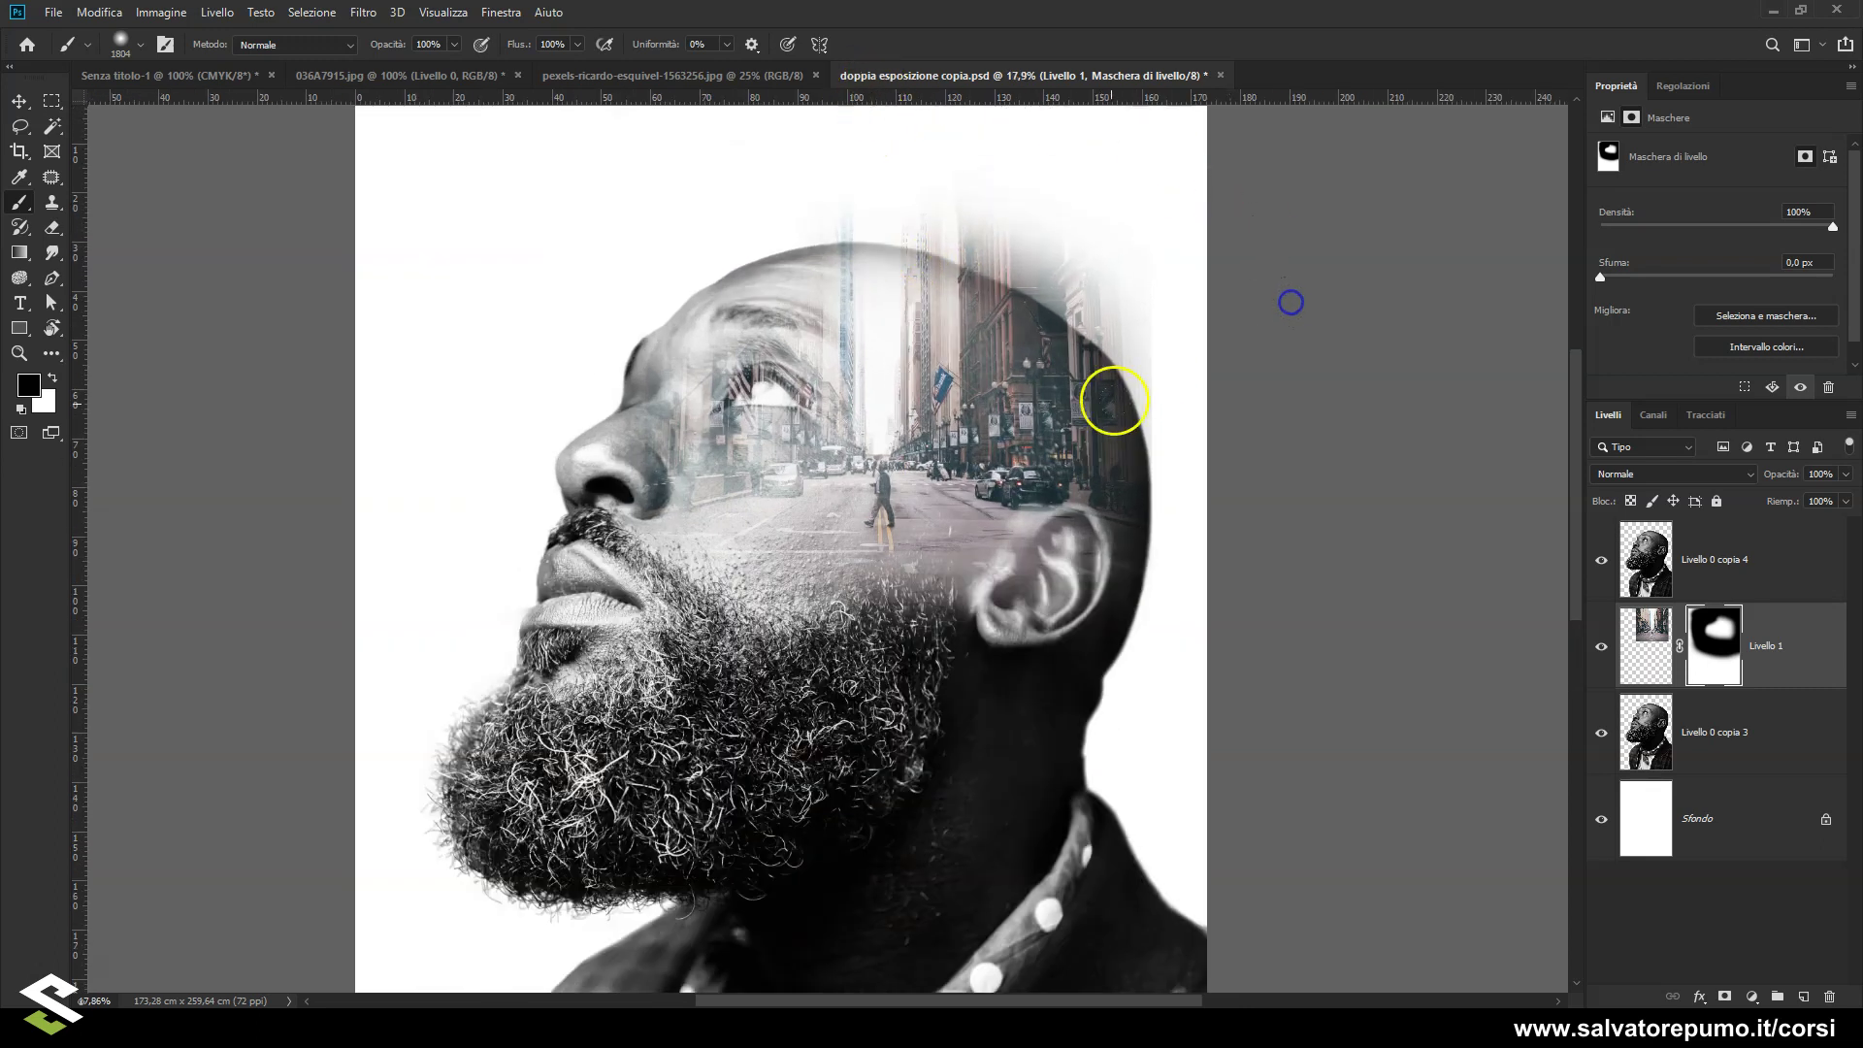
{"action": "left_click_drag", "start_coordinate": [1106, 412], "coordinate": [1019, 396]}
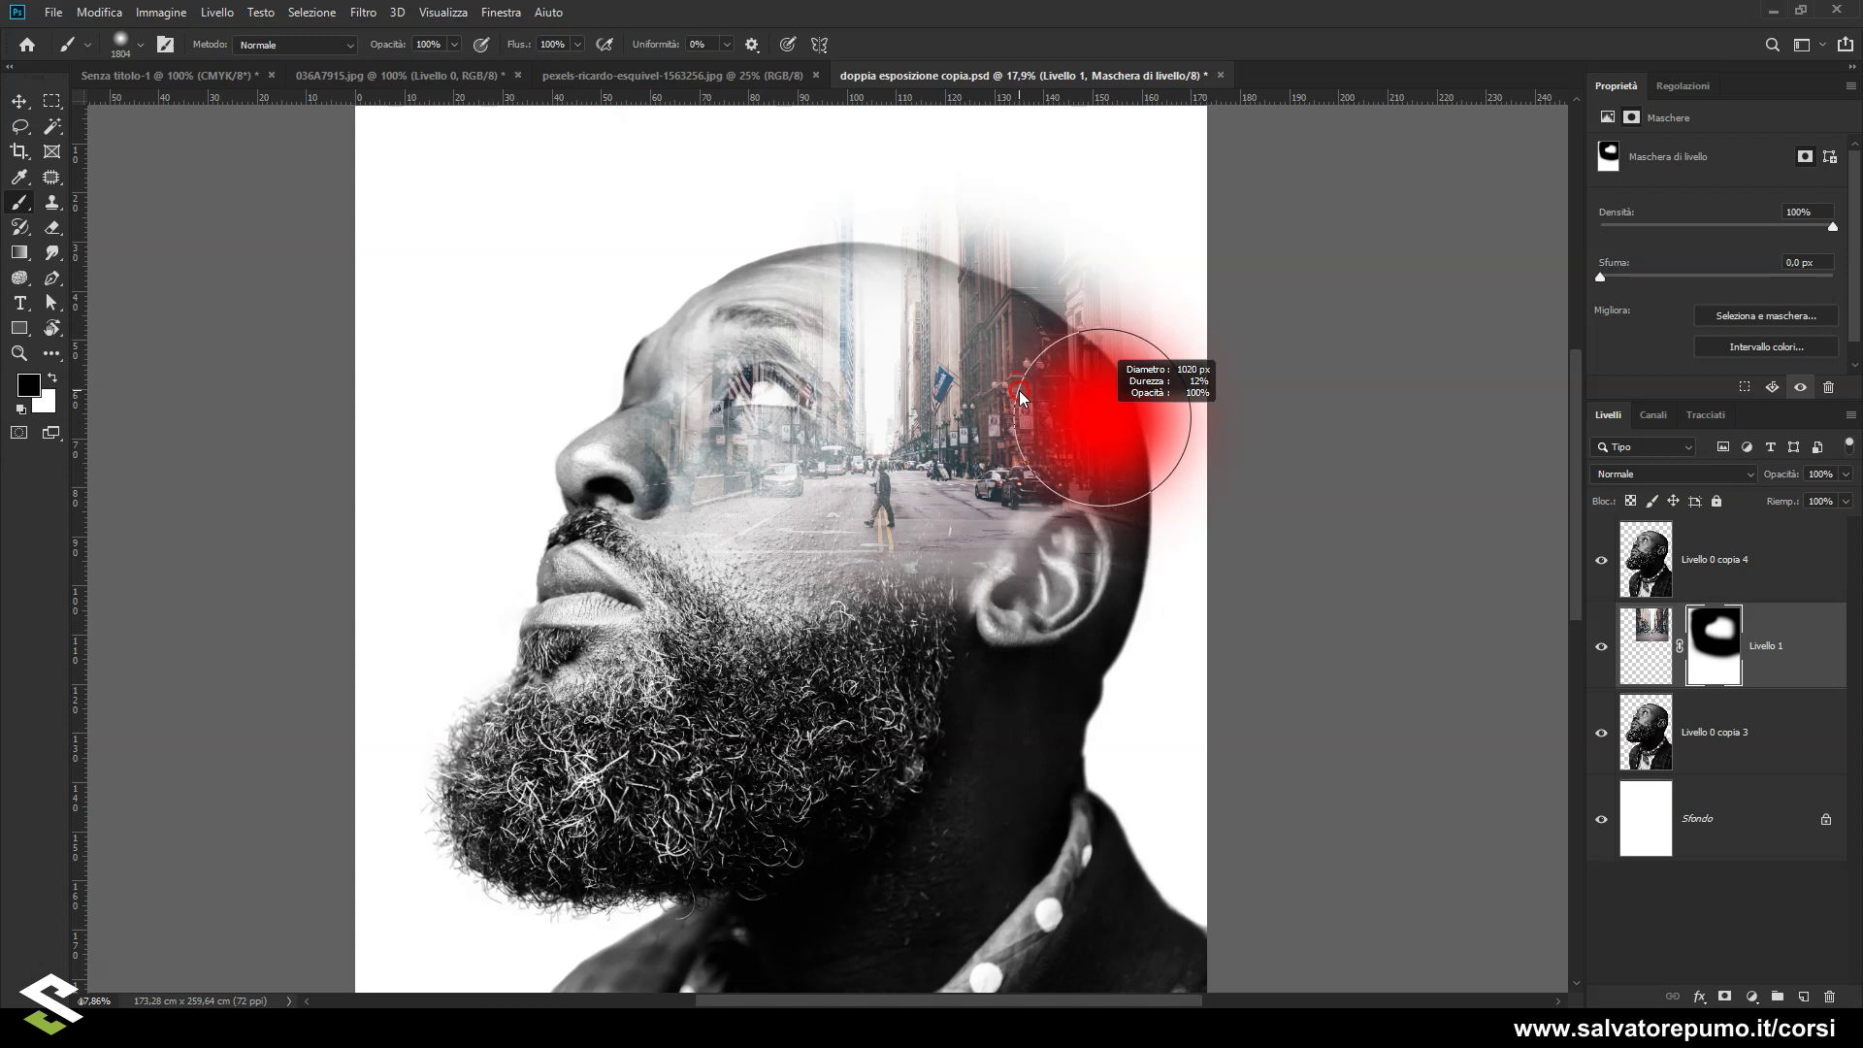
{"action": "left_click_drag", "start_coordinate": [1017, 385], "coordinate": [1005, 506]}
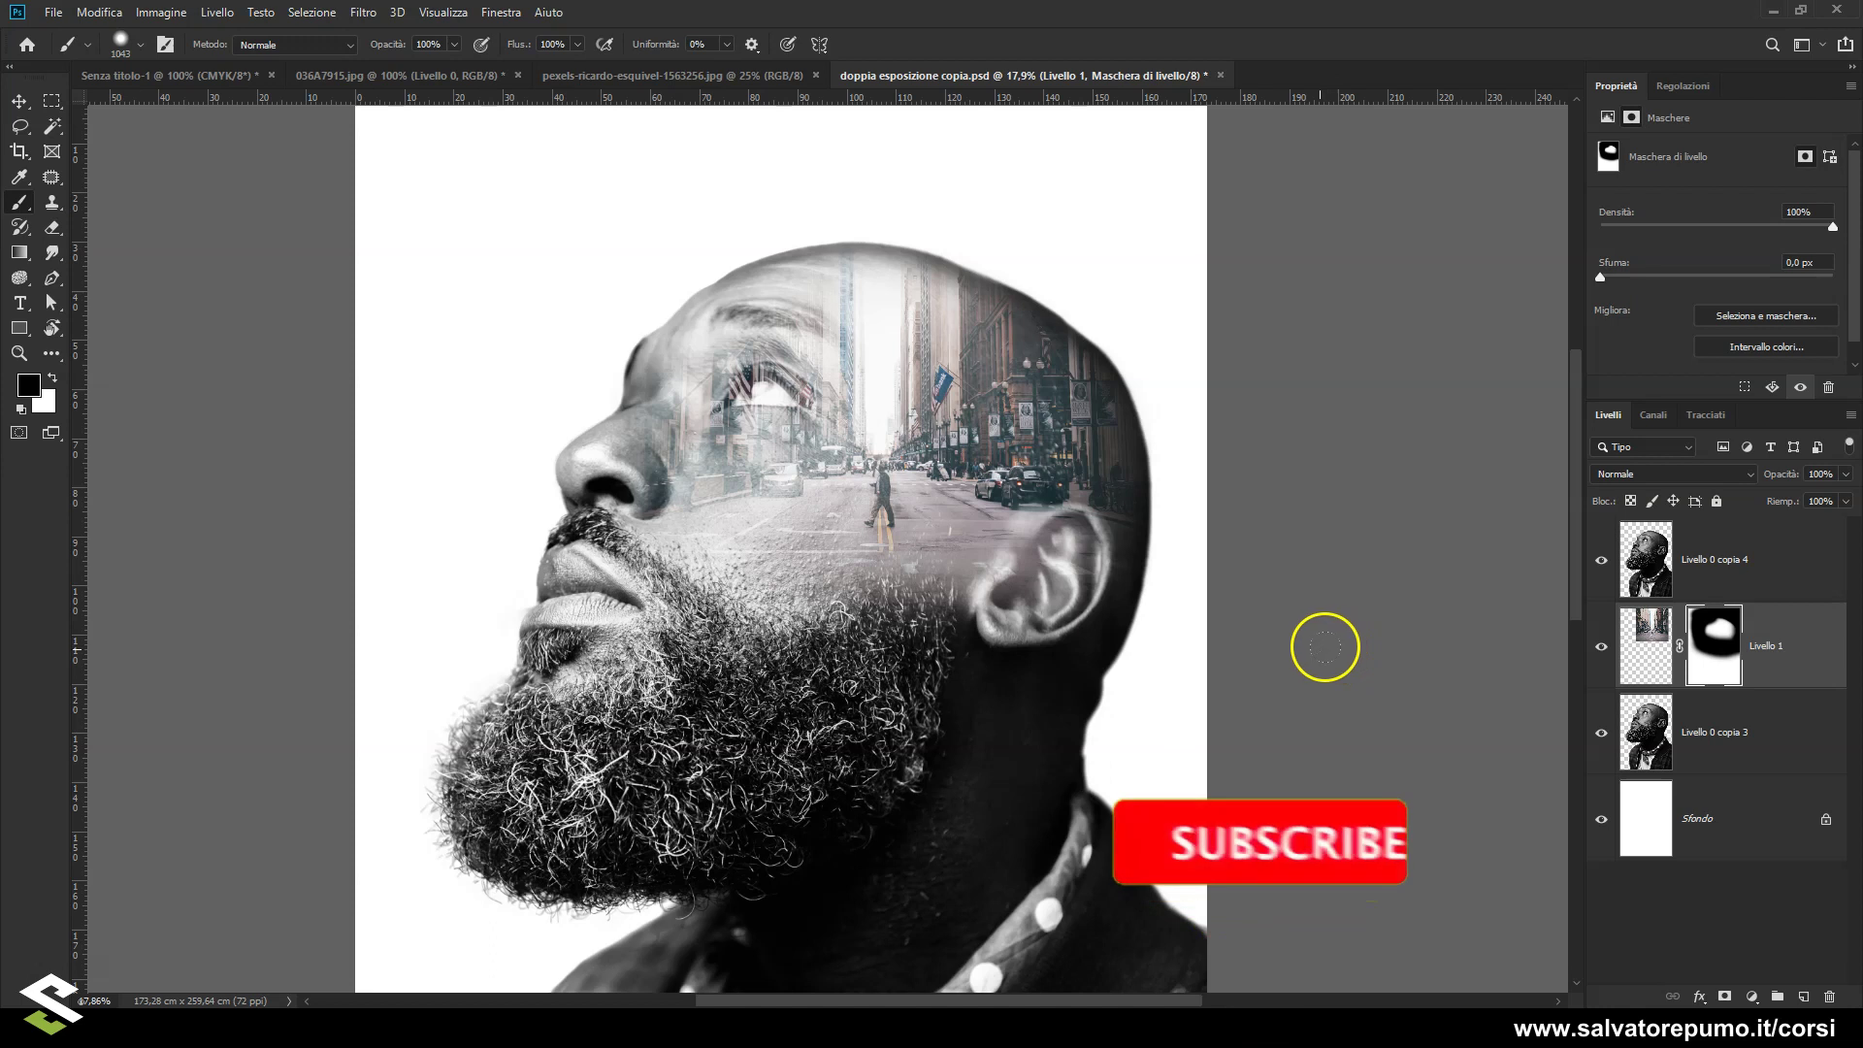
{"action": "left_click_drag", "start_coordinate": [565, 296], "coordinate": [621, 291]}
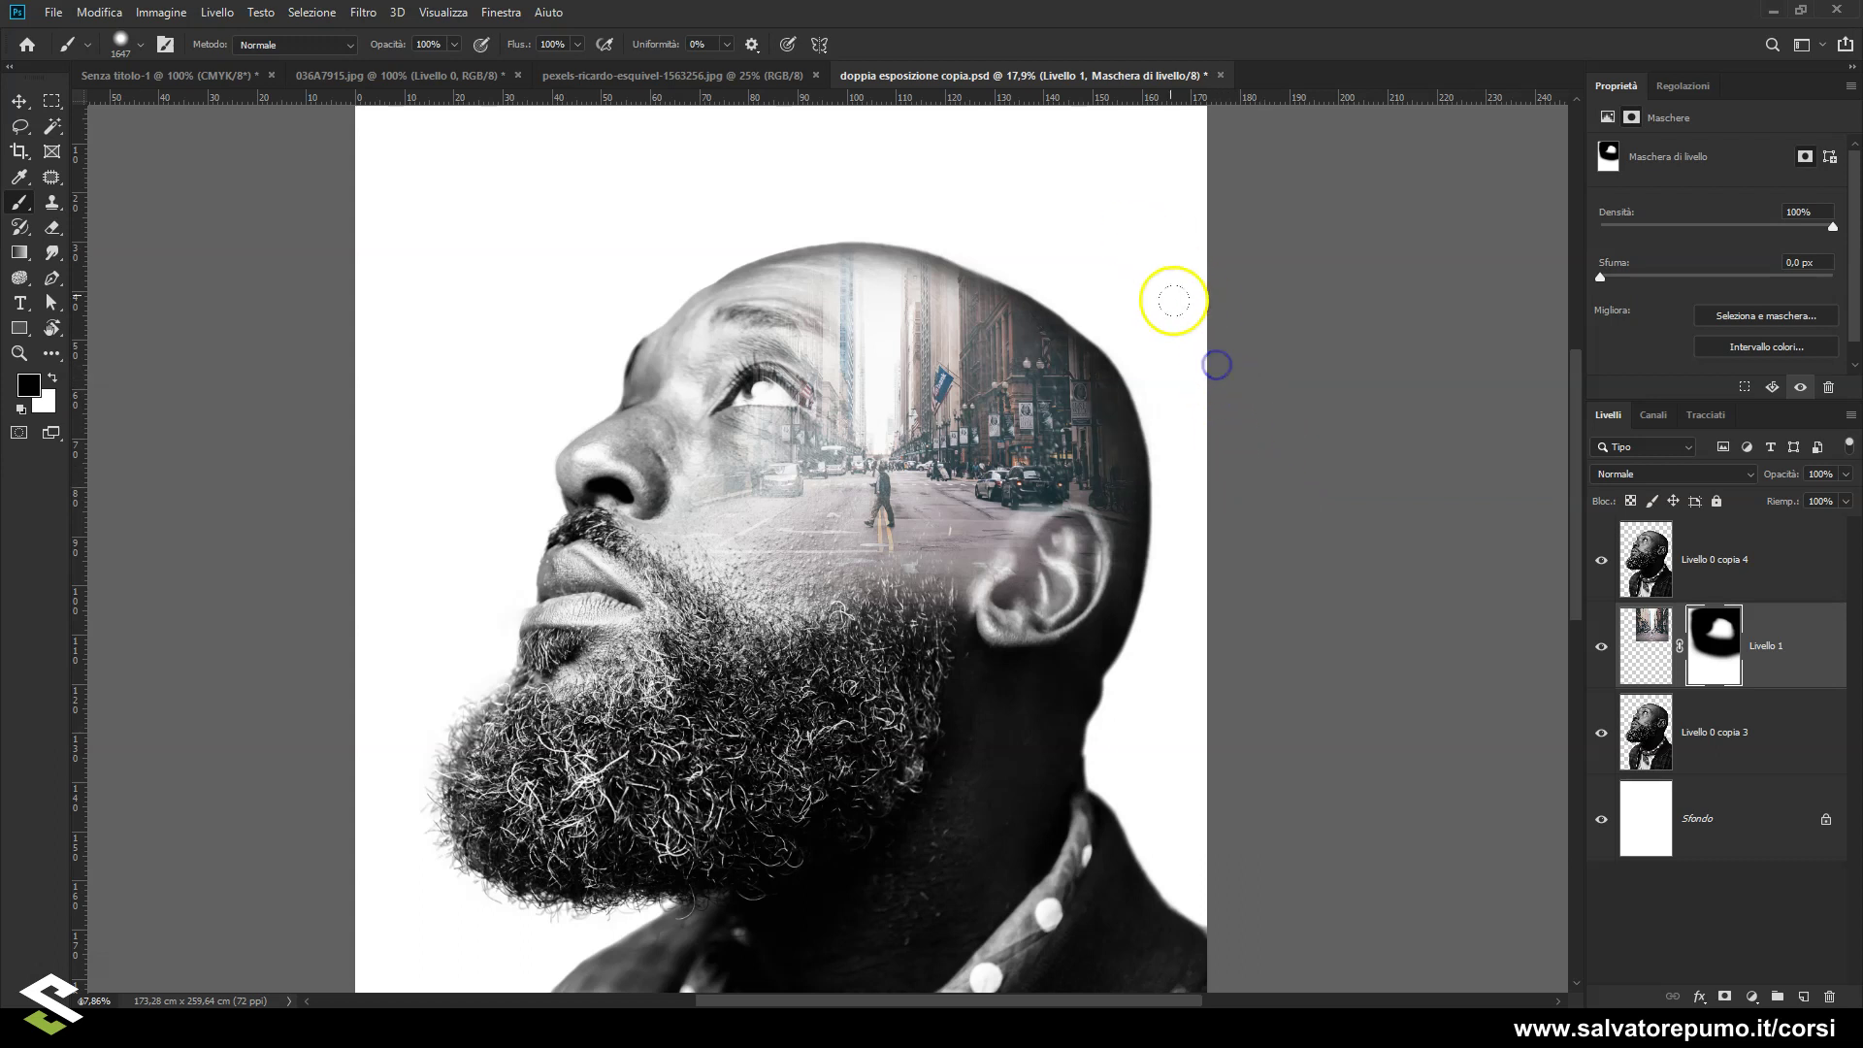
{"action": "left_click", "coordinate": [21, 101]}
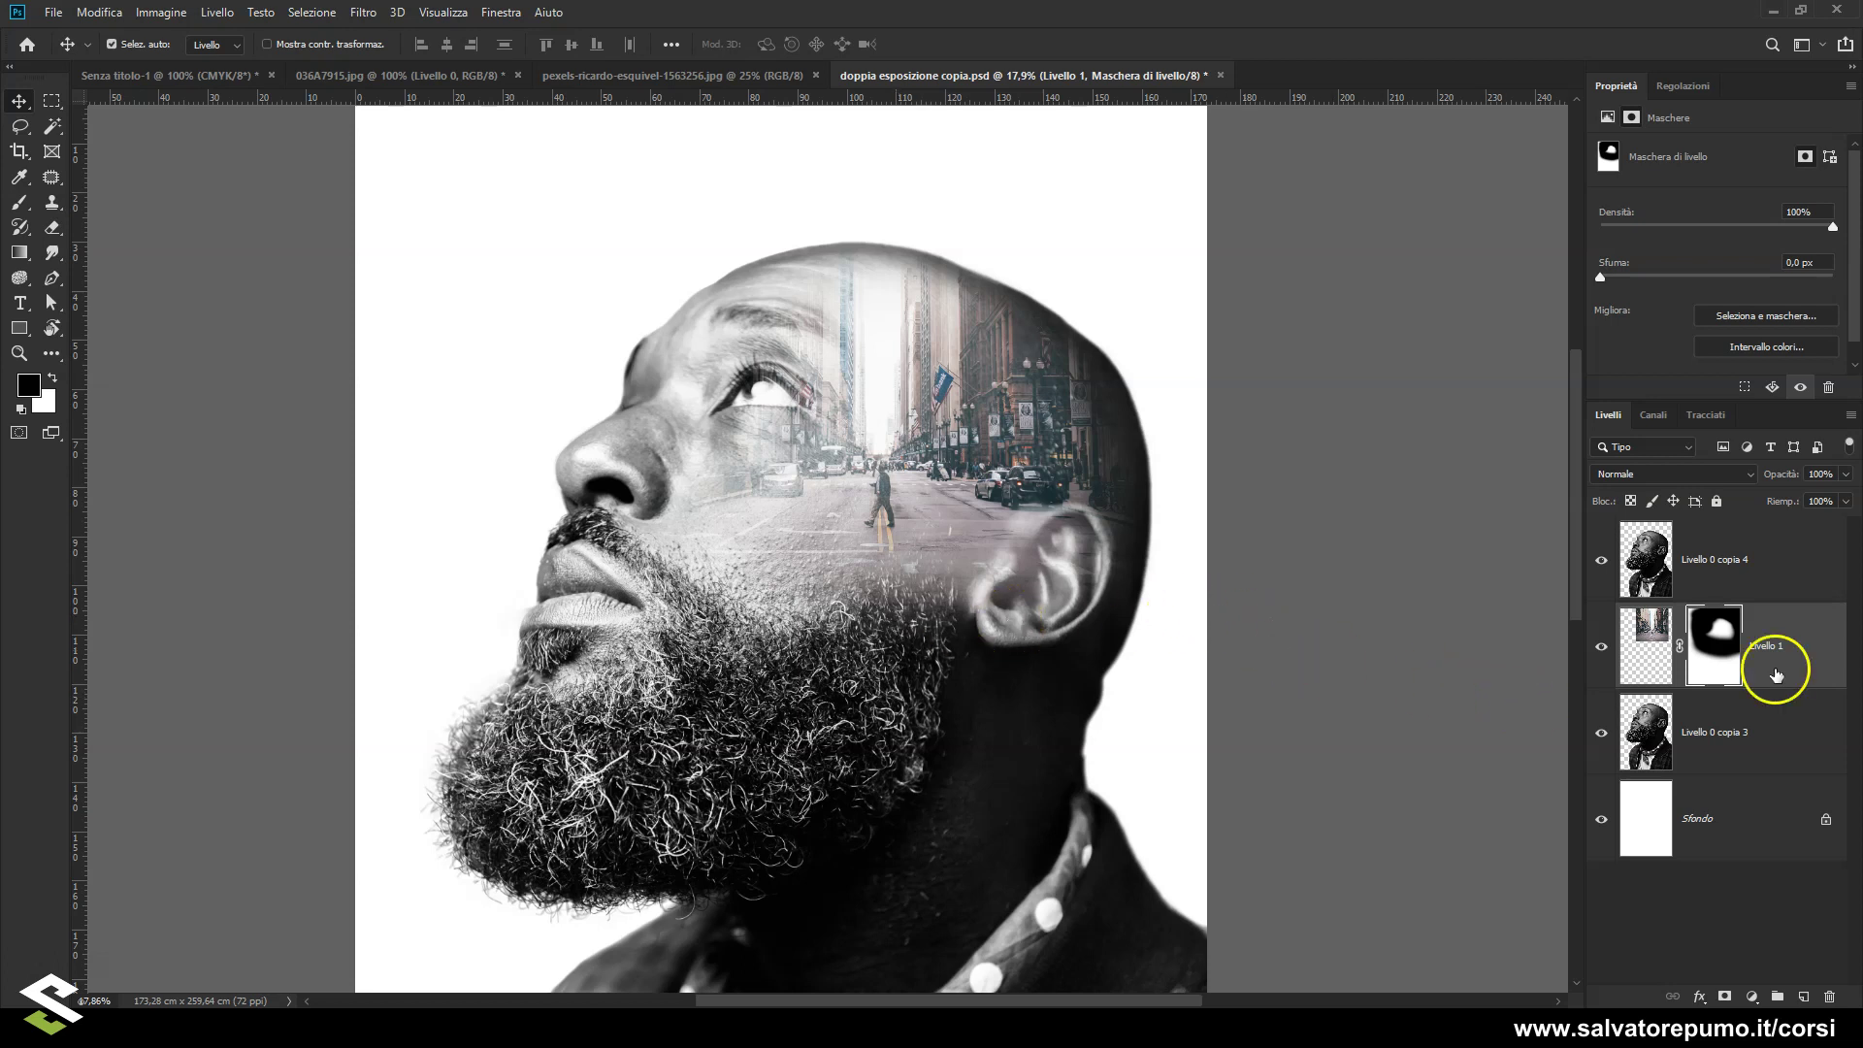
- Add a Tonalità/saturazione adjustment above Livello 1 with Saturazione at -100
{"action": "left_click", "coordinate": [1775, 670]}
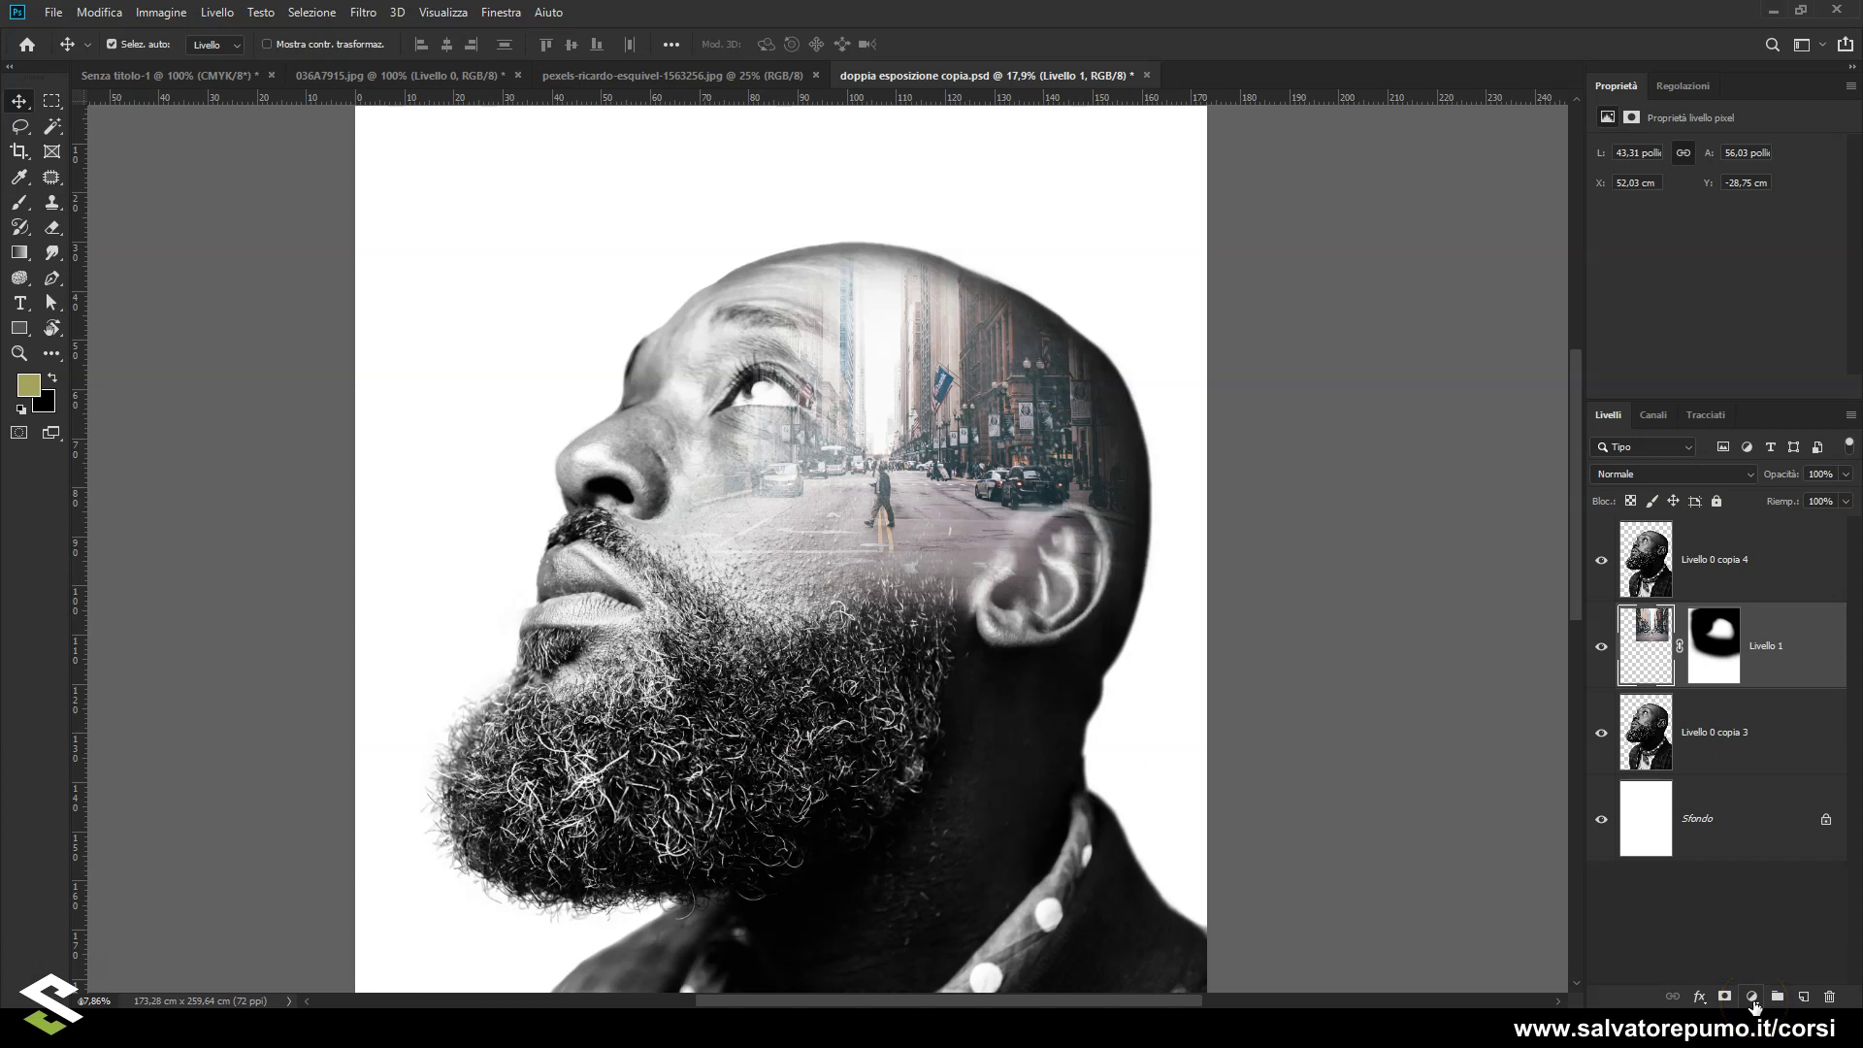
{"action": "left_click", "coordinate": [1753, 999]}
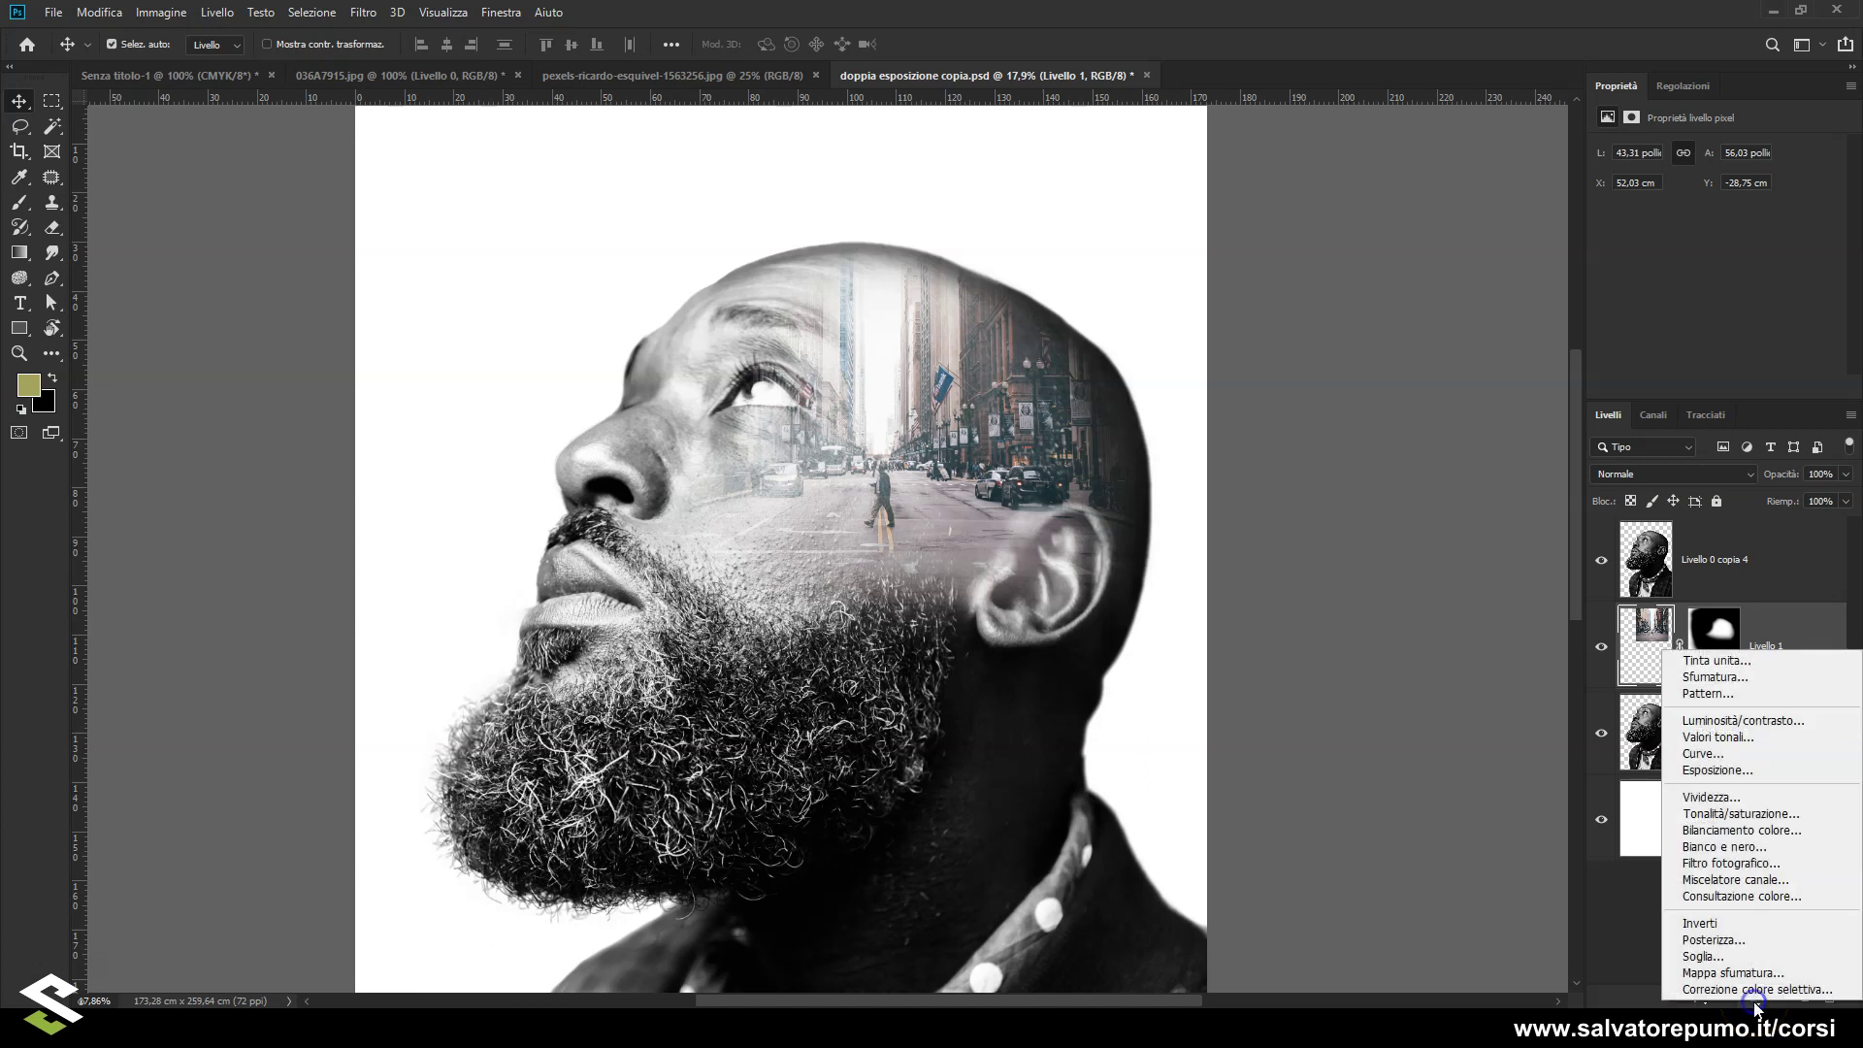
{"action": "left_click", "coordinate": [1739, 817]}
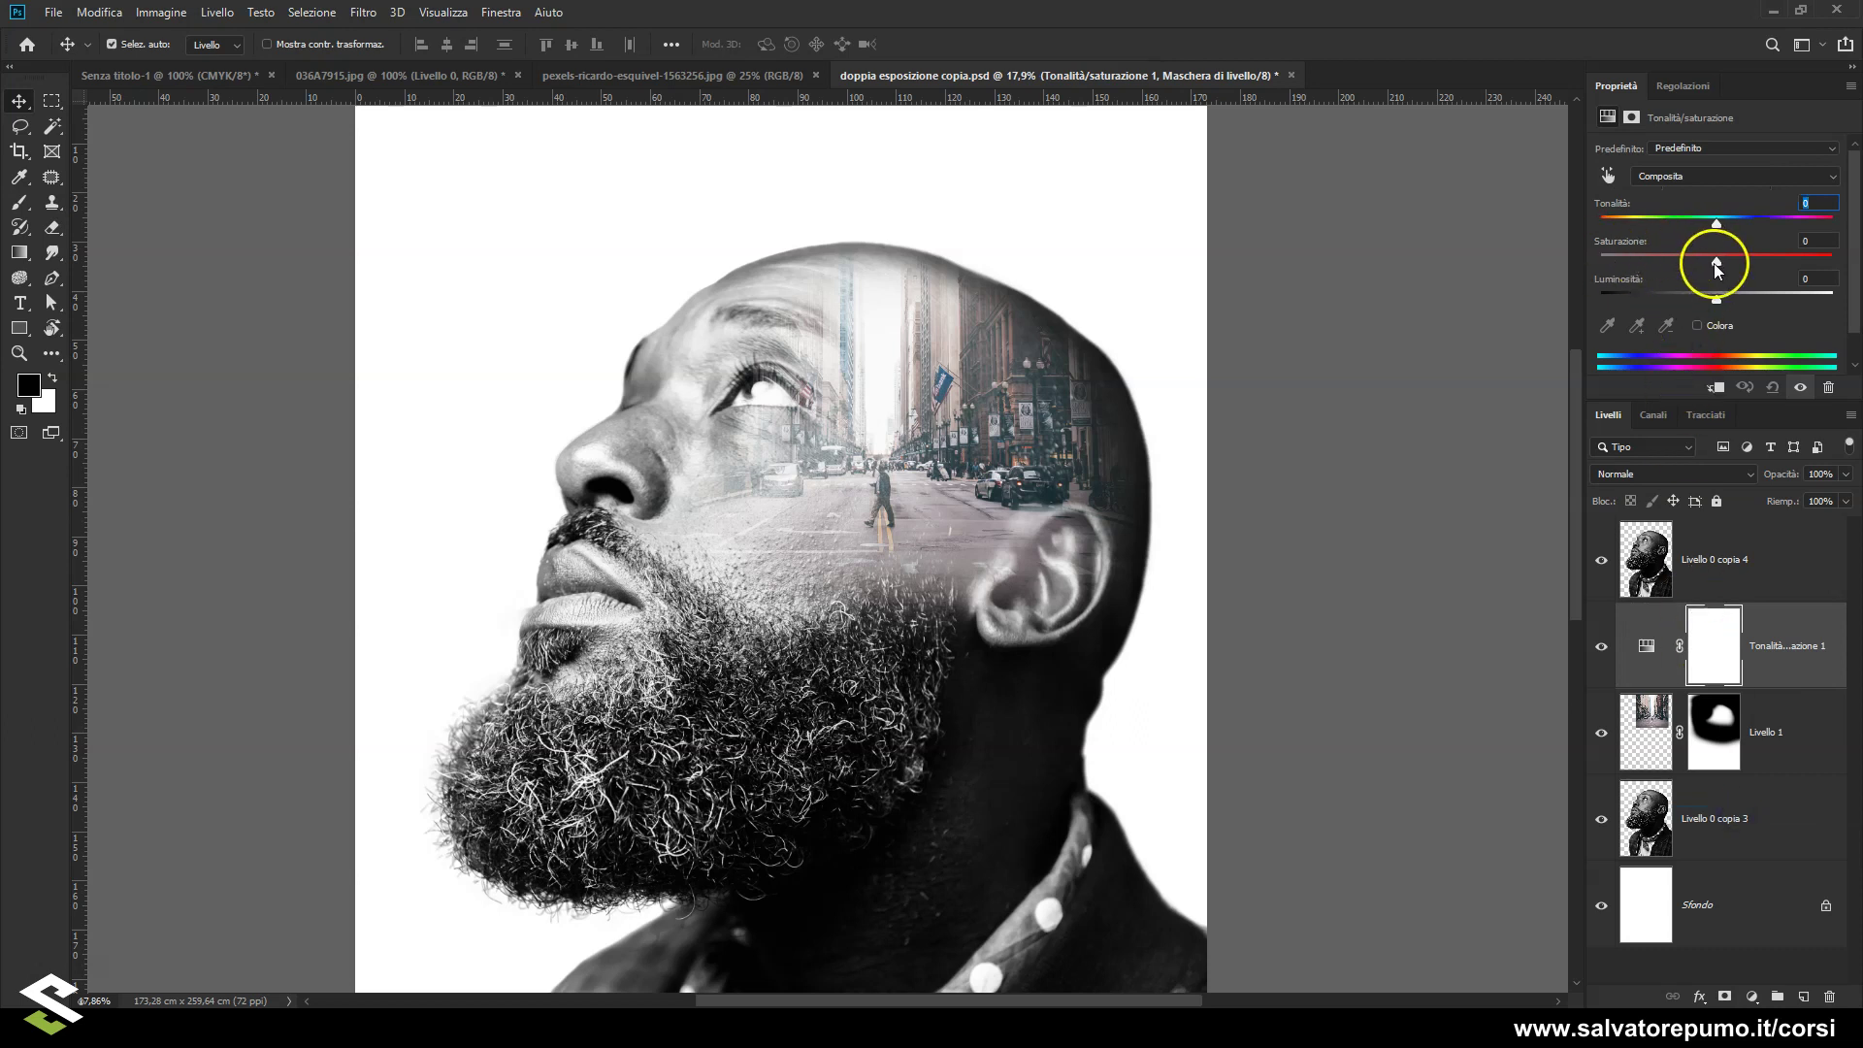
{"action": "left_click_drag", "start_coordinate": [1717, 264], "coordinate": [1563, 269]}
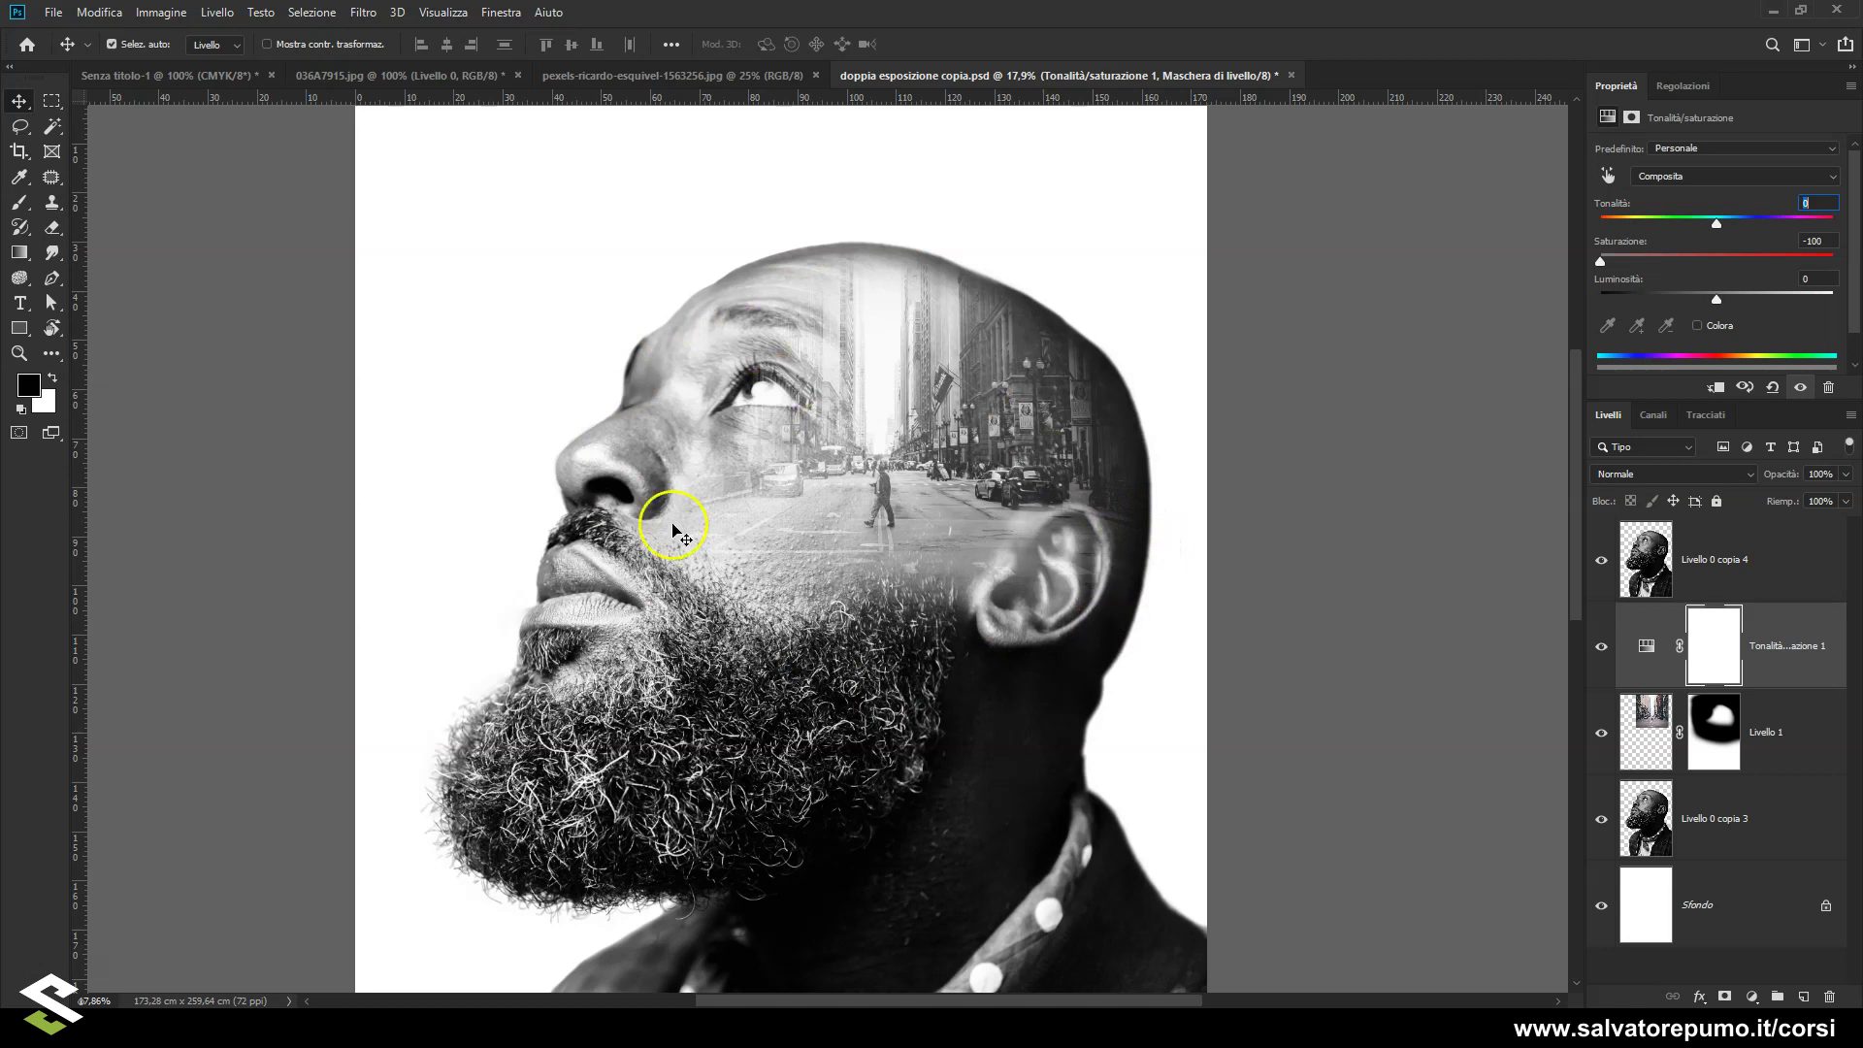
- Add a Valori tonali adjustment above Livello 0 copia 4 with black input 12 and midtones 0,48
{"action": "left_click", "coordinate": [1800, 579]}
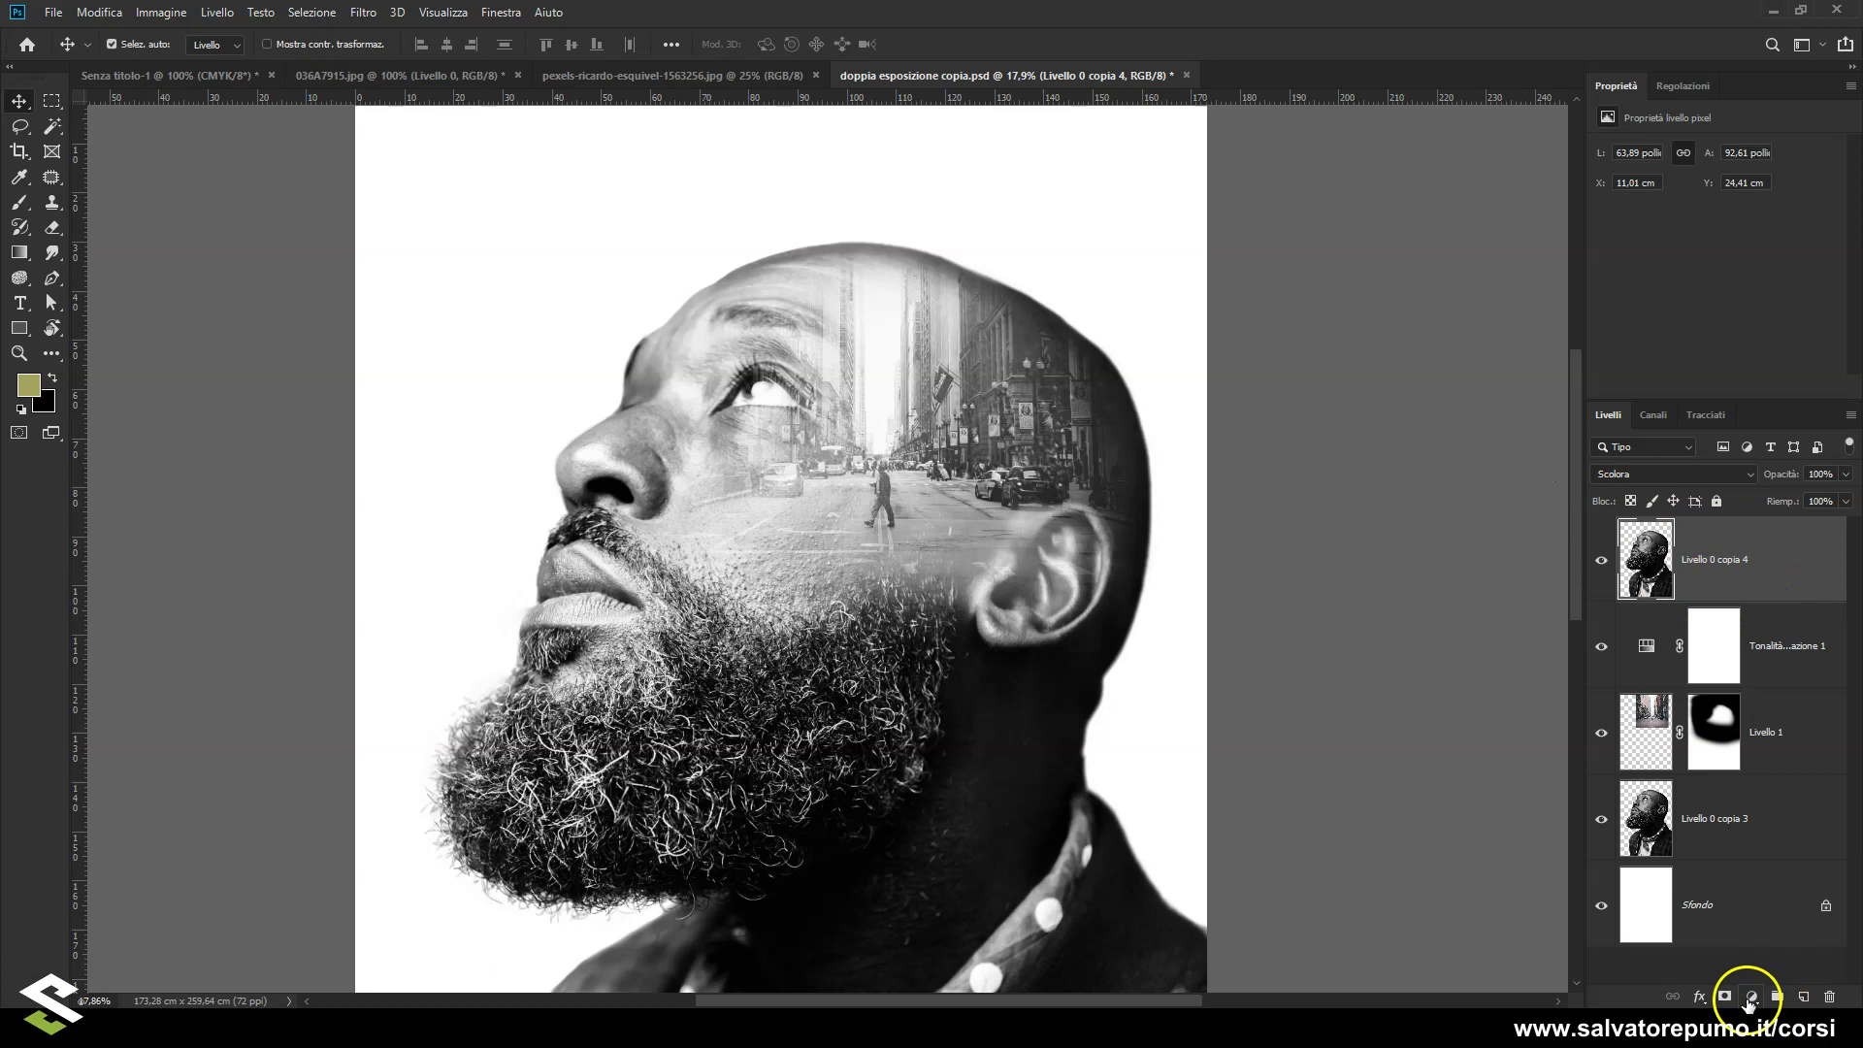
{"action": "left_click", "coordinate": [1752, 998]}
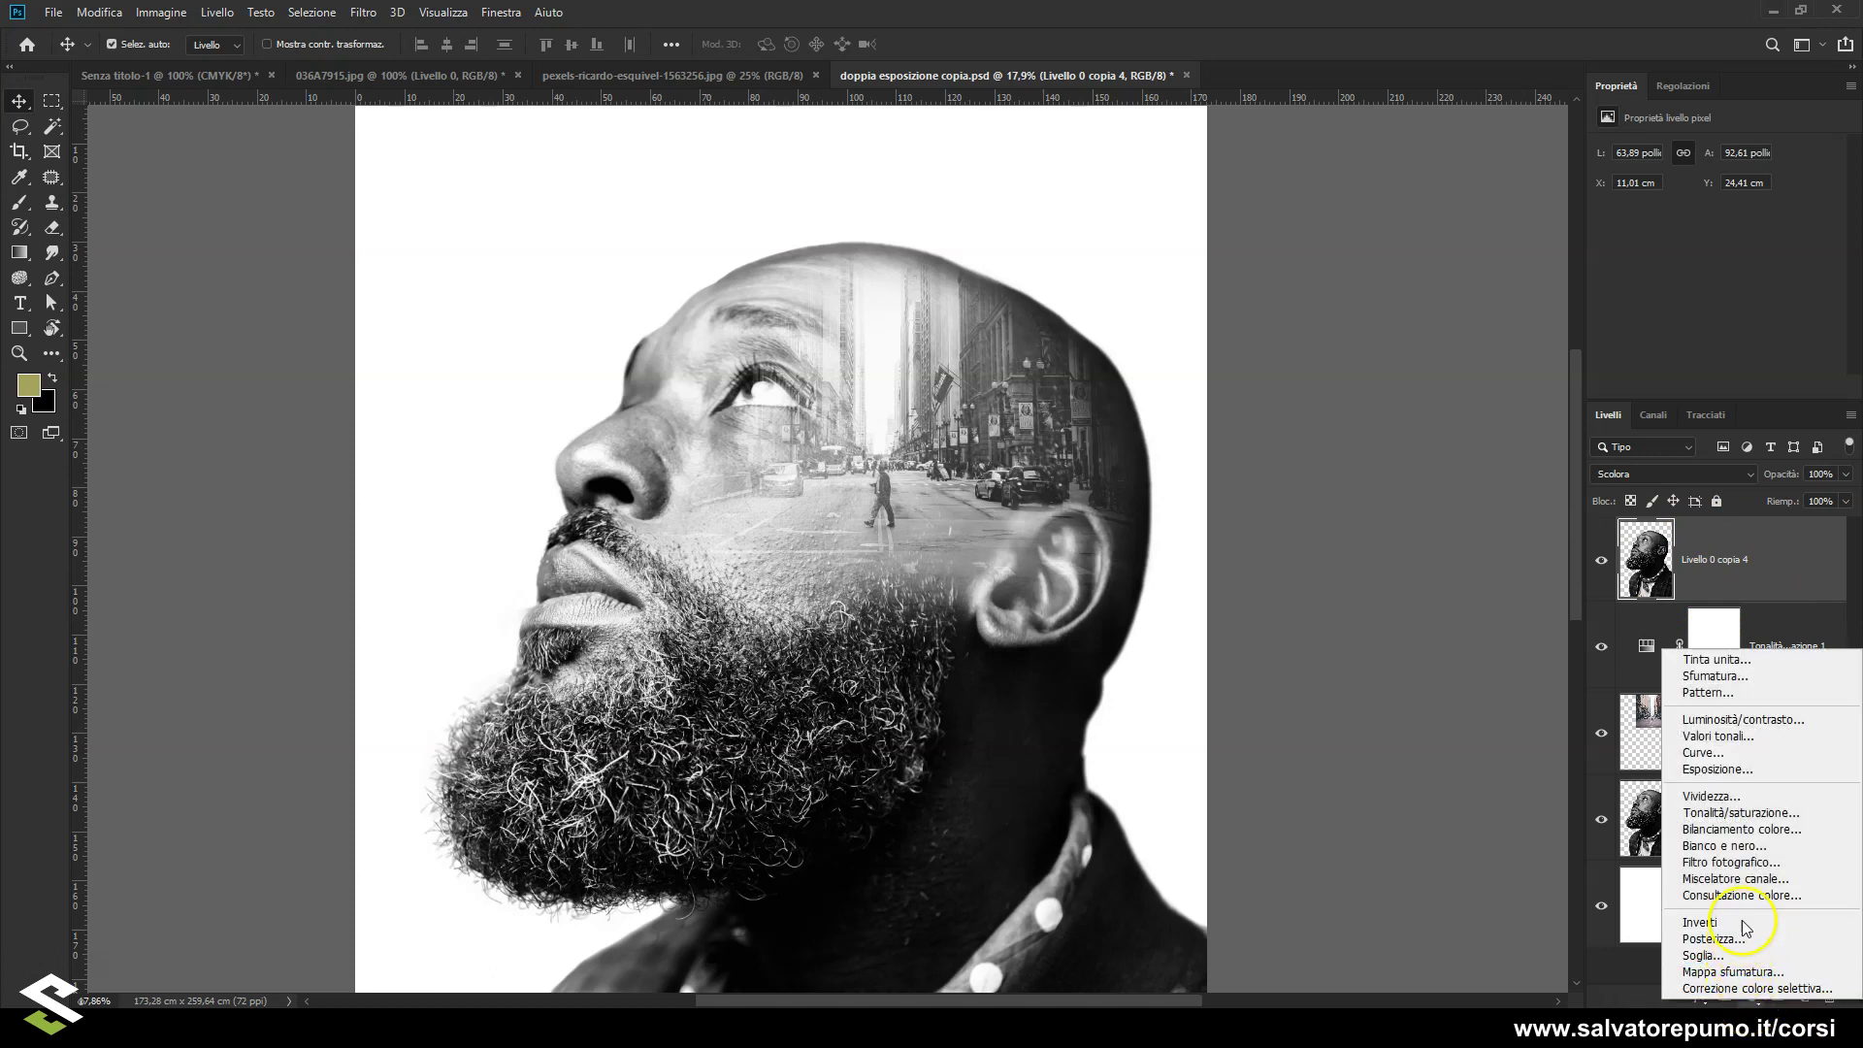
{"action": "left_click", "coordinate": [1747, 737]}
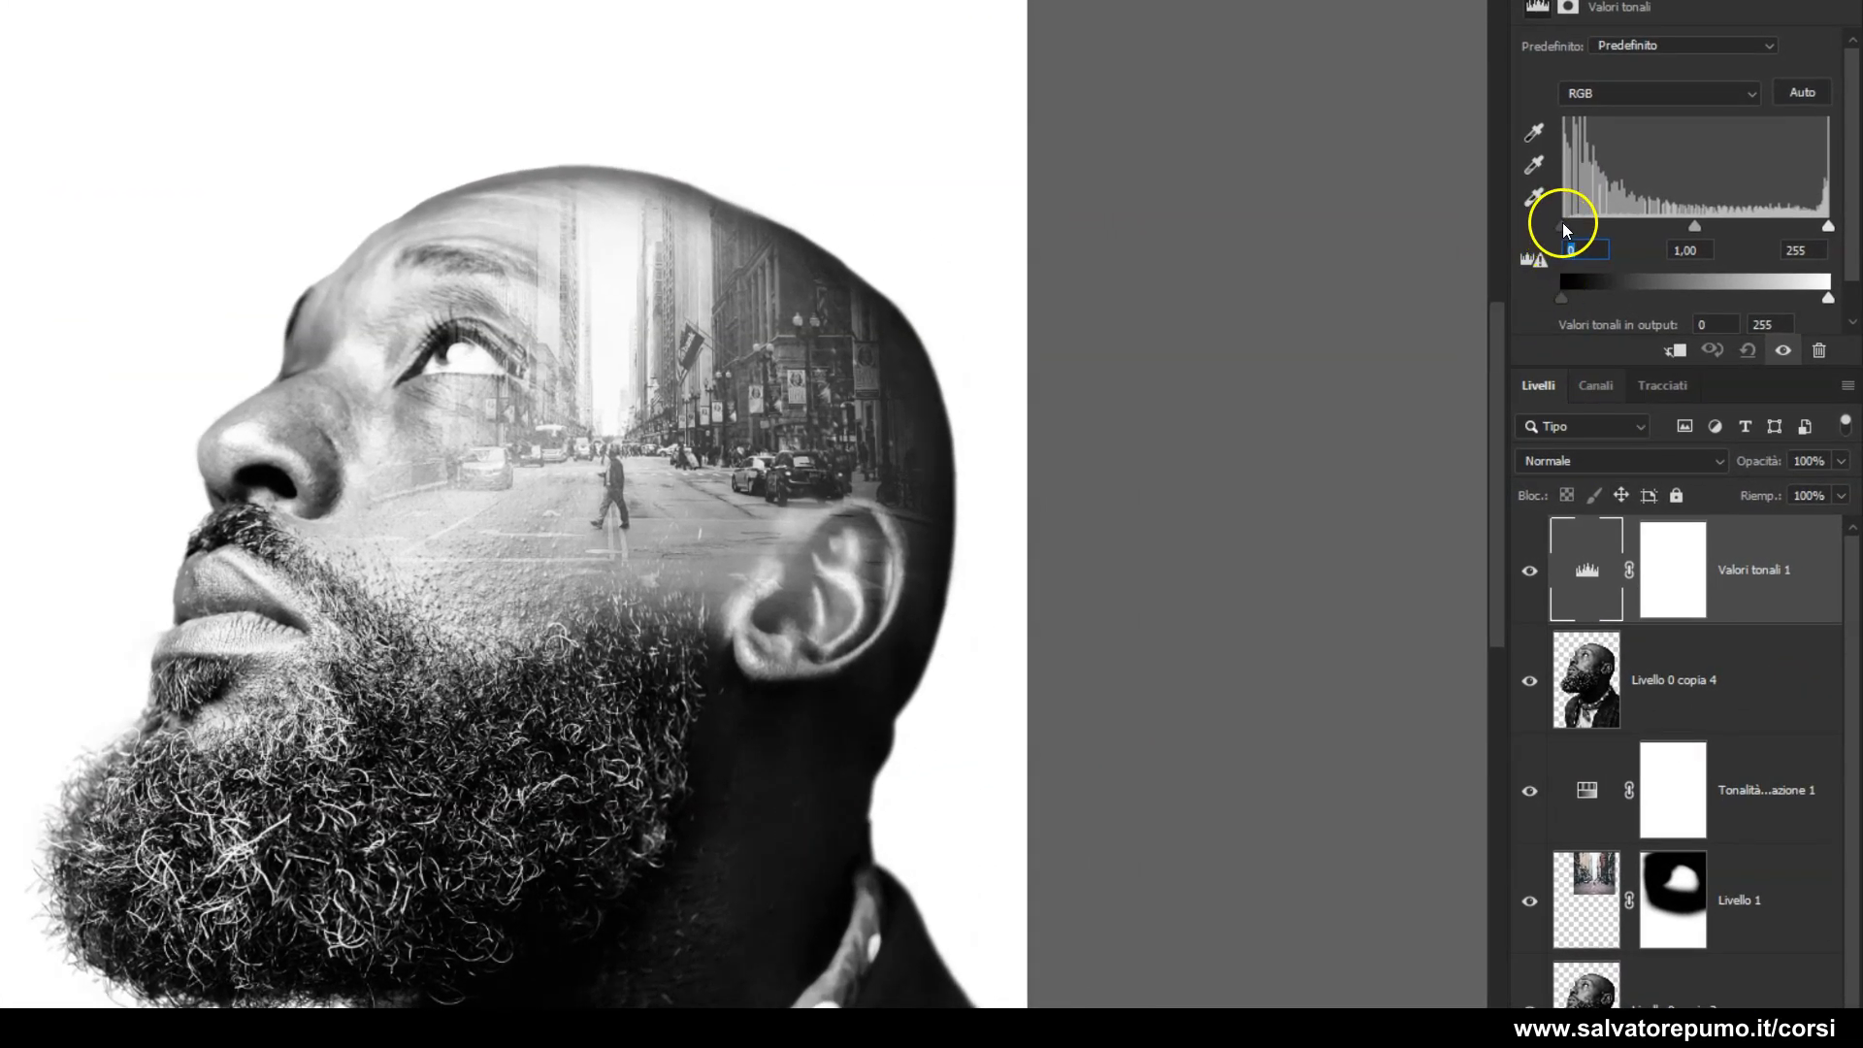
{"action": "left_click_drag", "start_coordinate": [1563, 225], "coordinate": [1566, 227]}
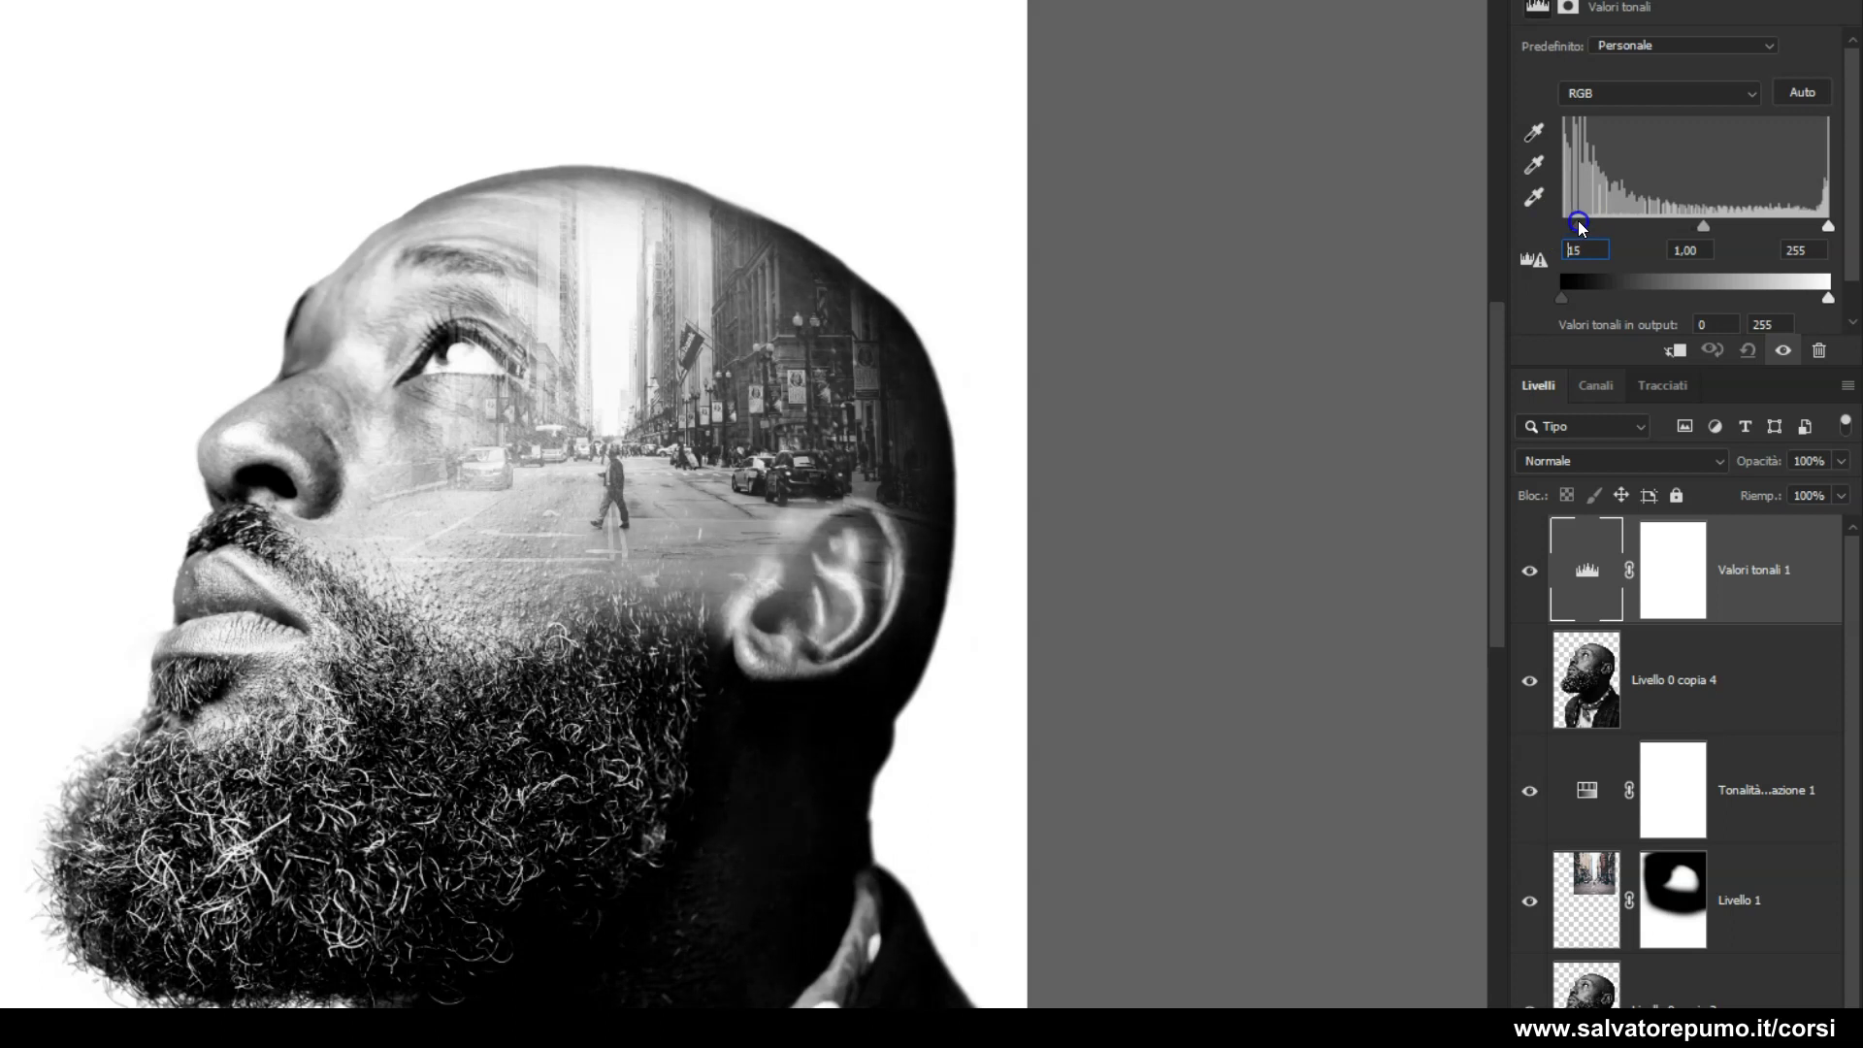
{"action": "left_click_drag", "start_coordinate": [1578, 221], "coordinate": [1571, 229]}
{"action": "left_click_drag", "start_coordinate": [1700, 226], "coordinate": [1757, 226]}
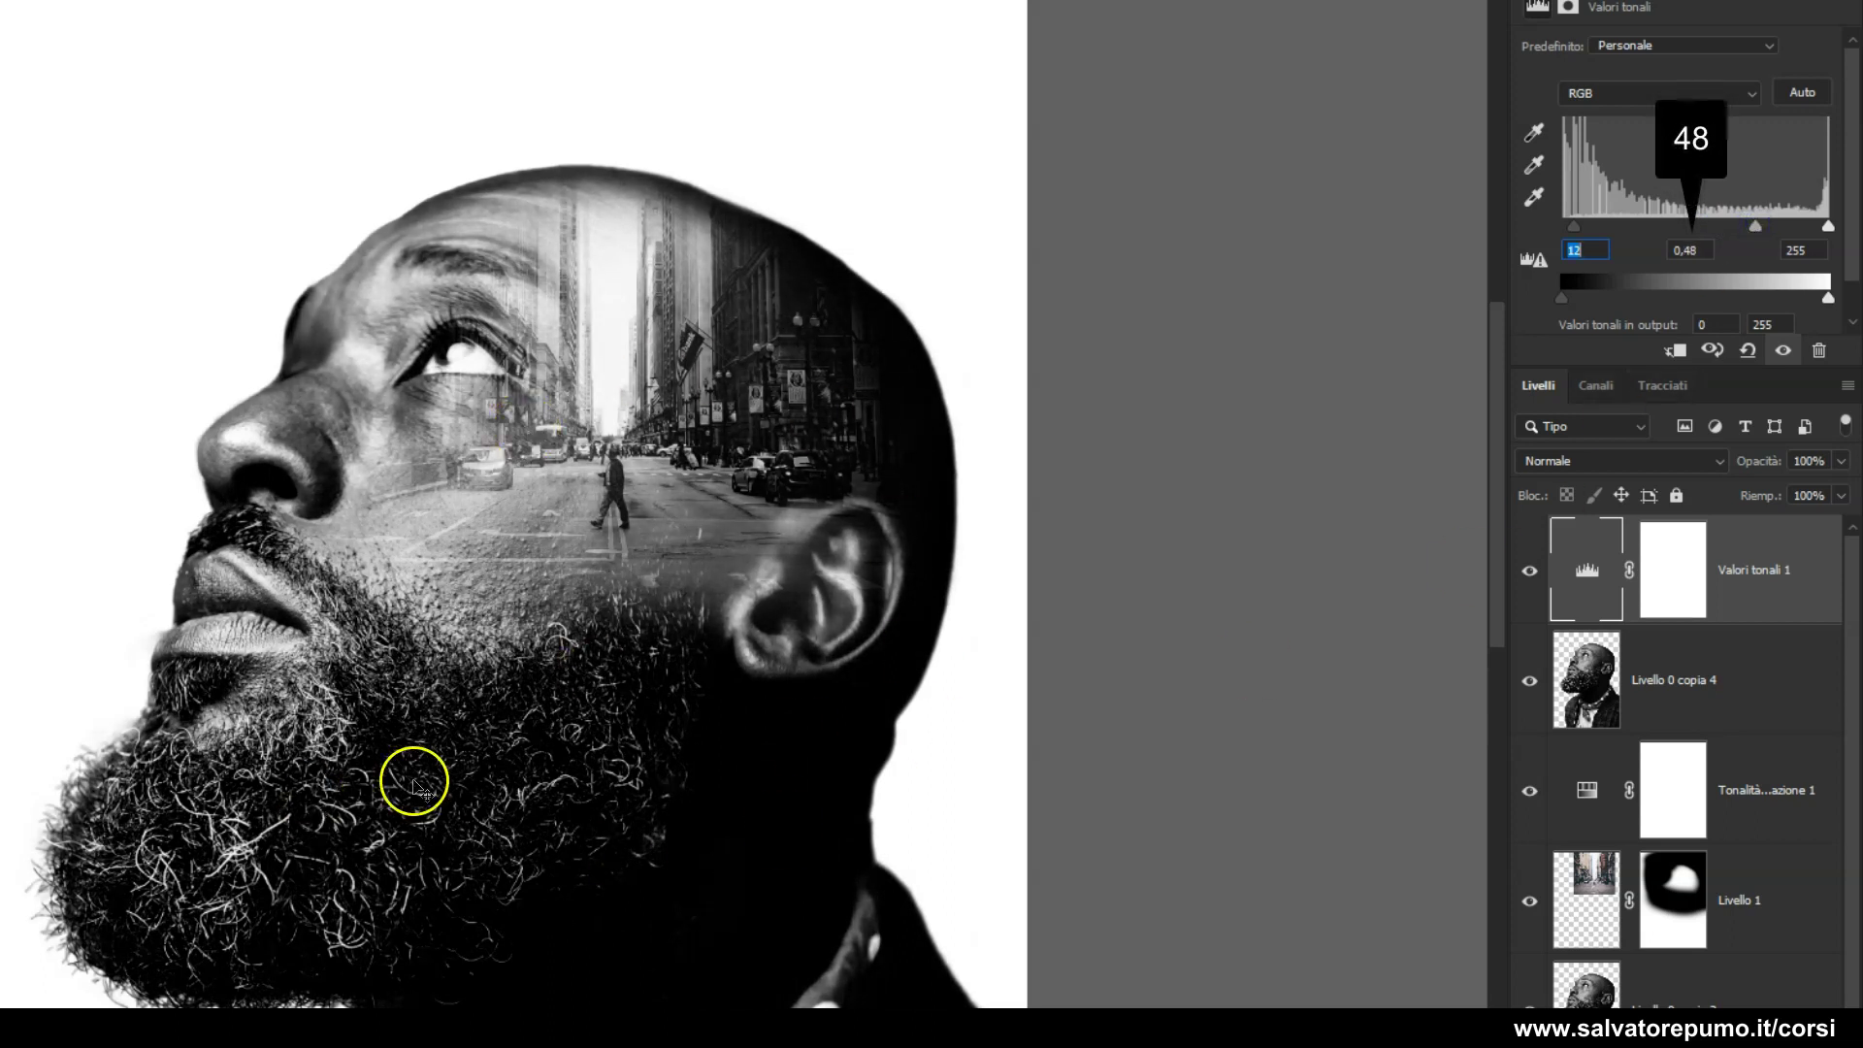
- Invert the Valori tonali mask to black and paint white over the mouth with the Brush
{"action": "left_click", "coordinate": [1679, 579]}
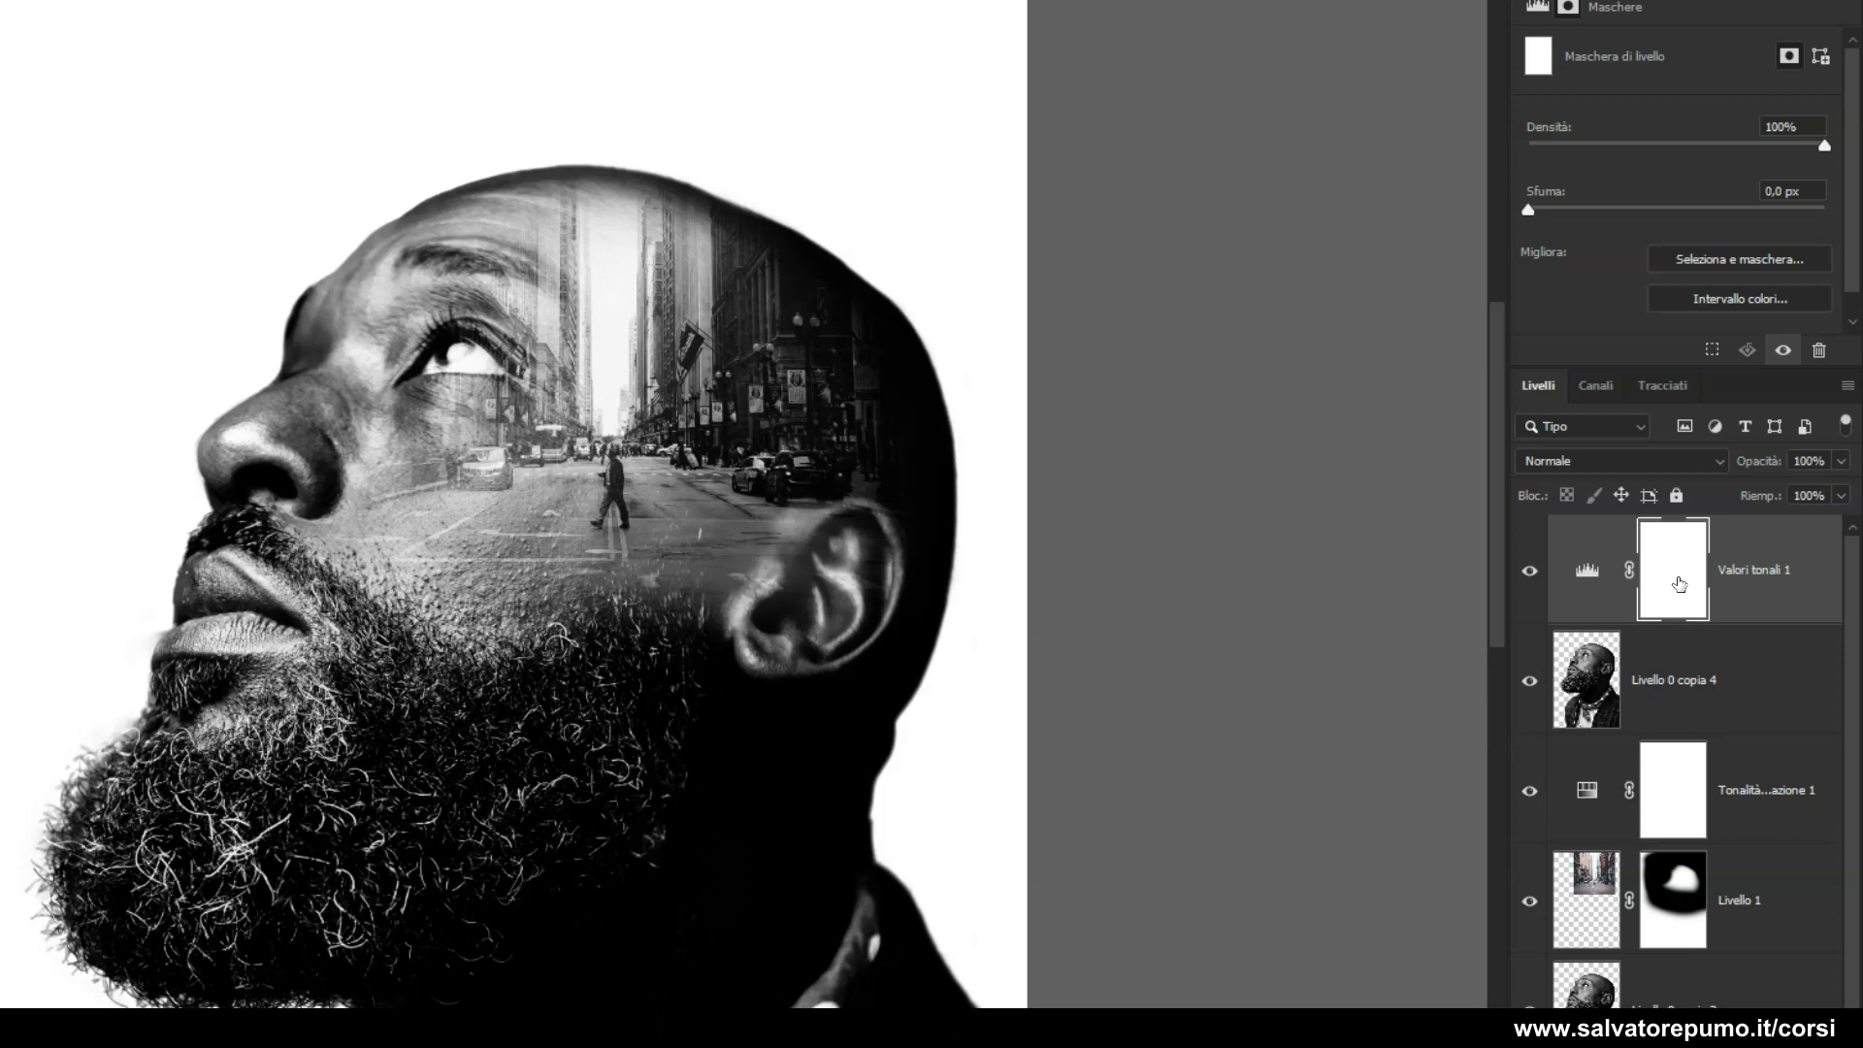
{"action": "key", "text": "ctrl+i"}
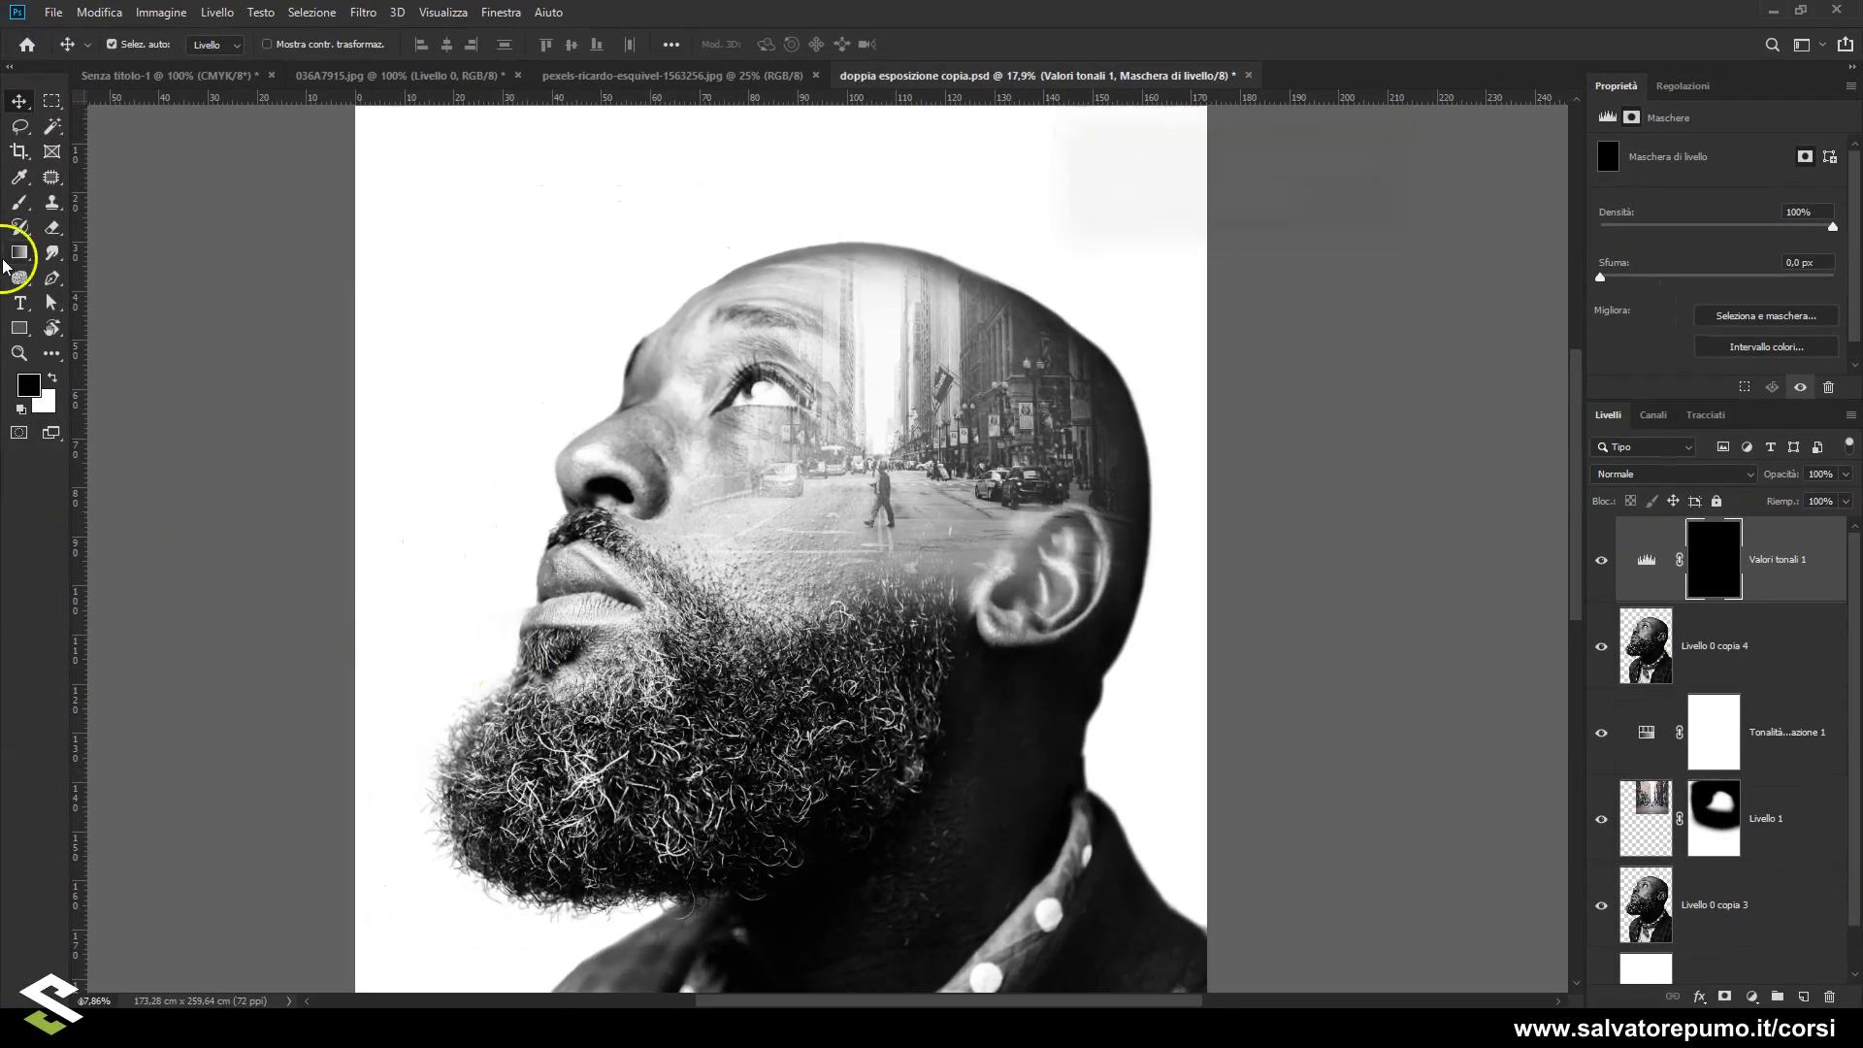
{"action": "left_click", "coordinate": [20, 202]}
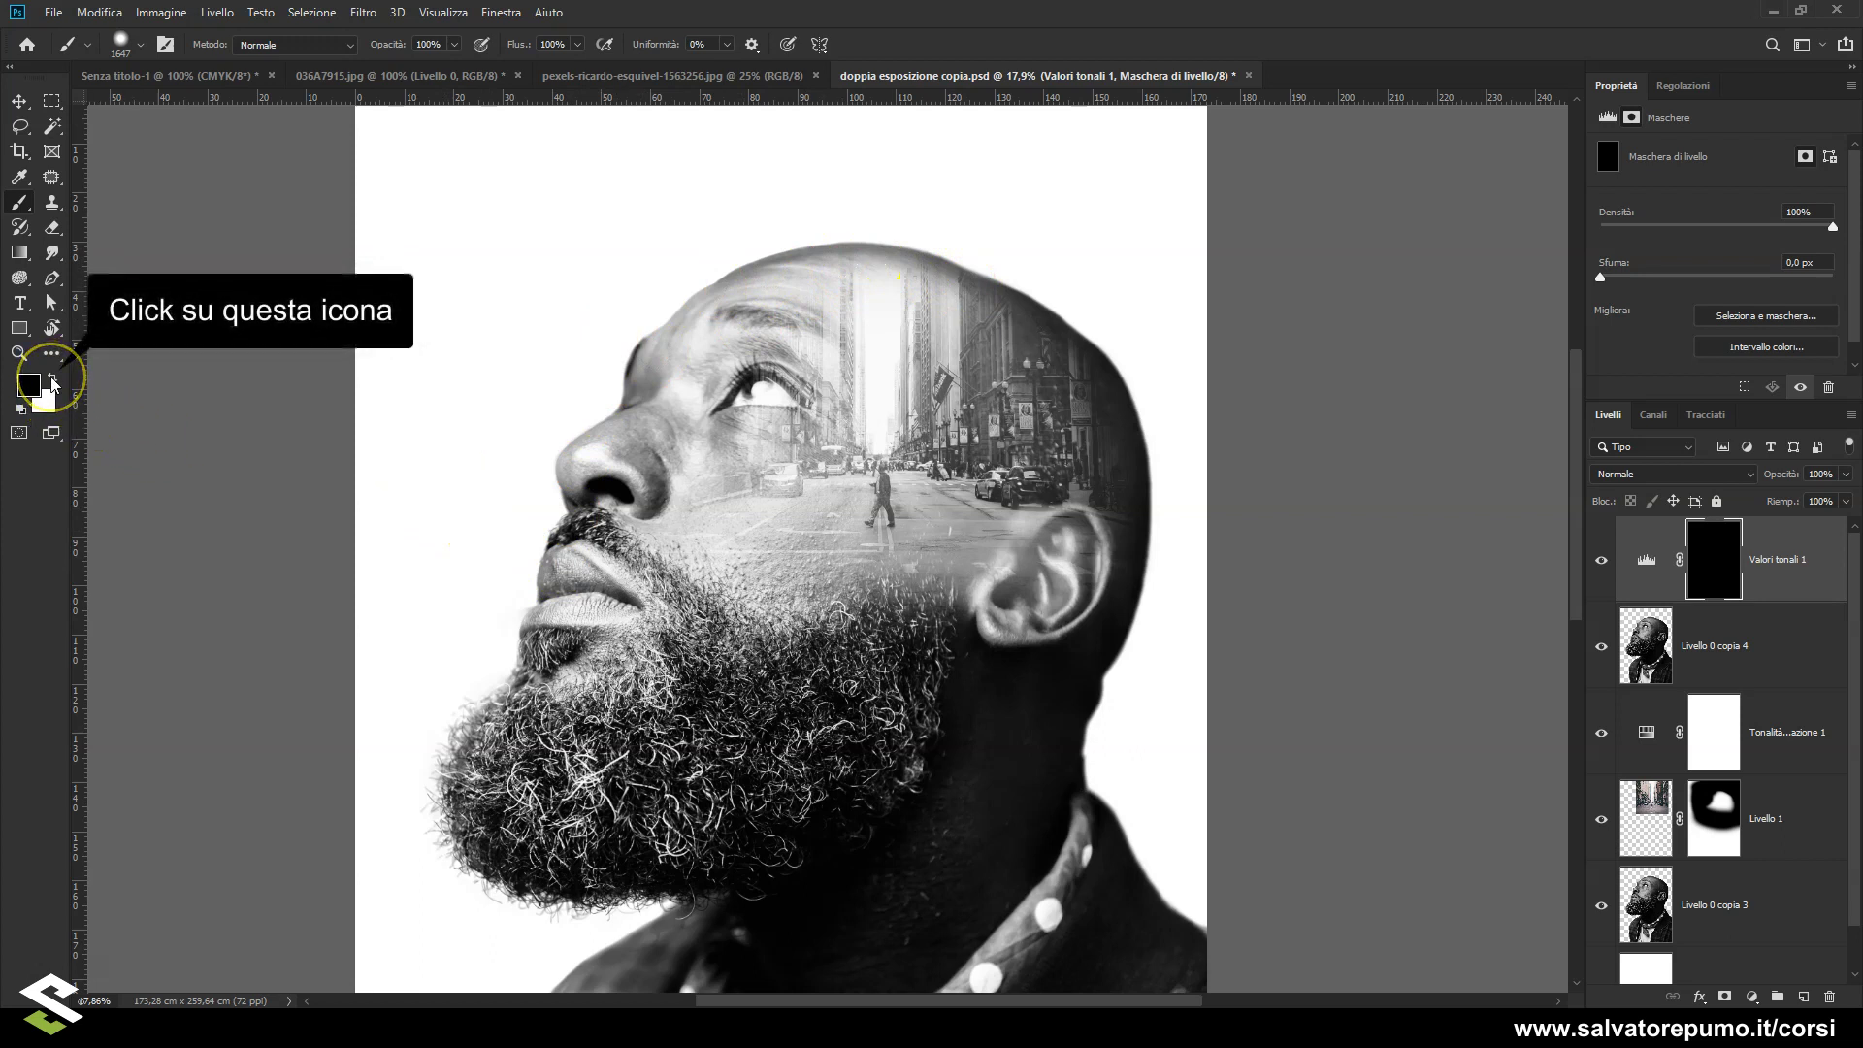
{"action": "left_click", "coordinate": [52, 380]}
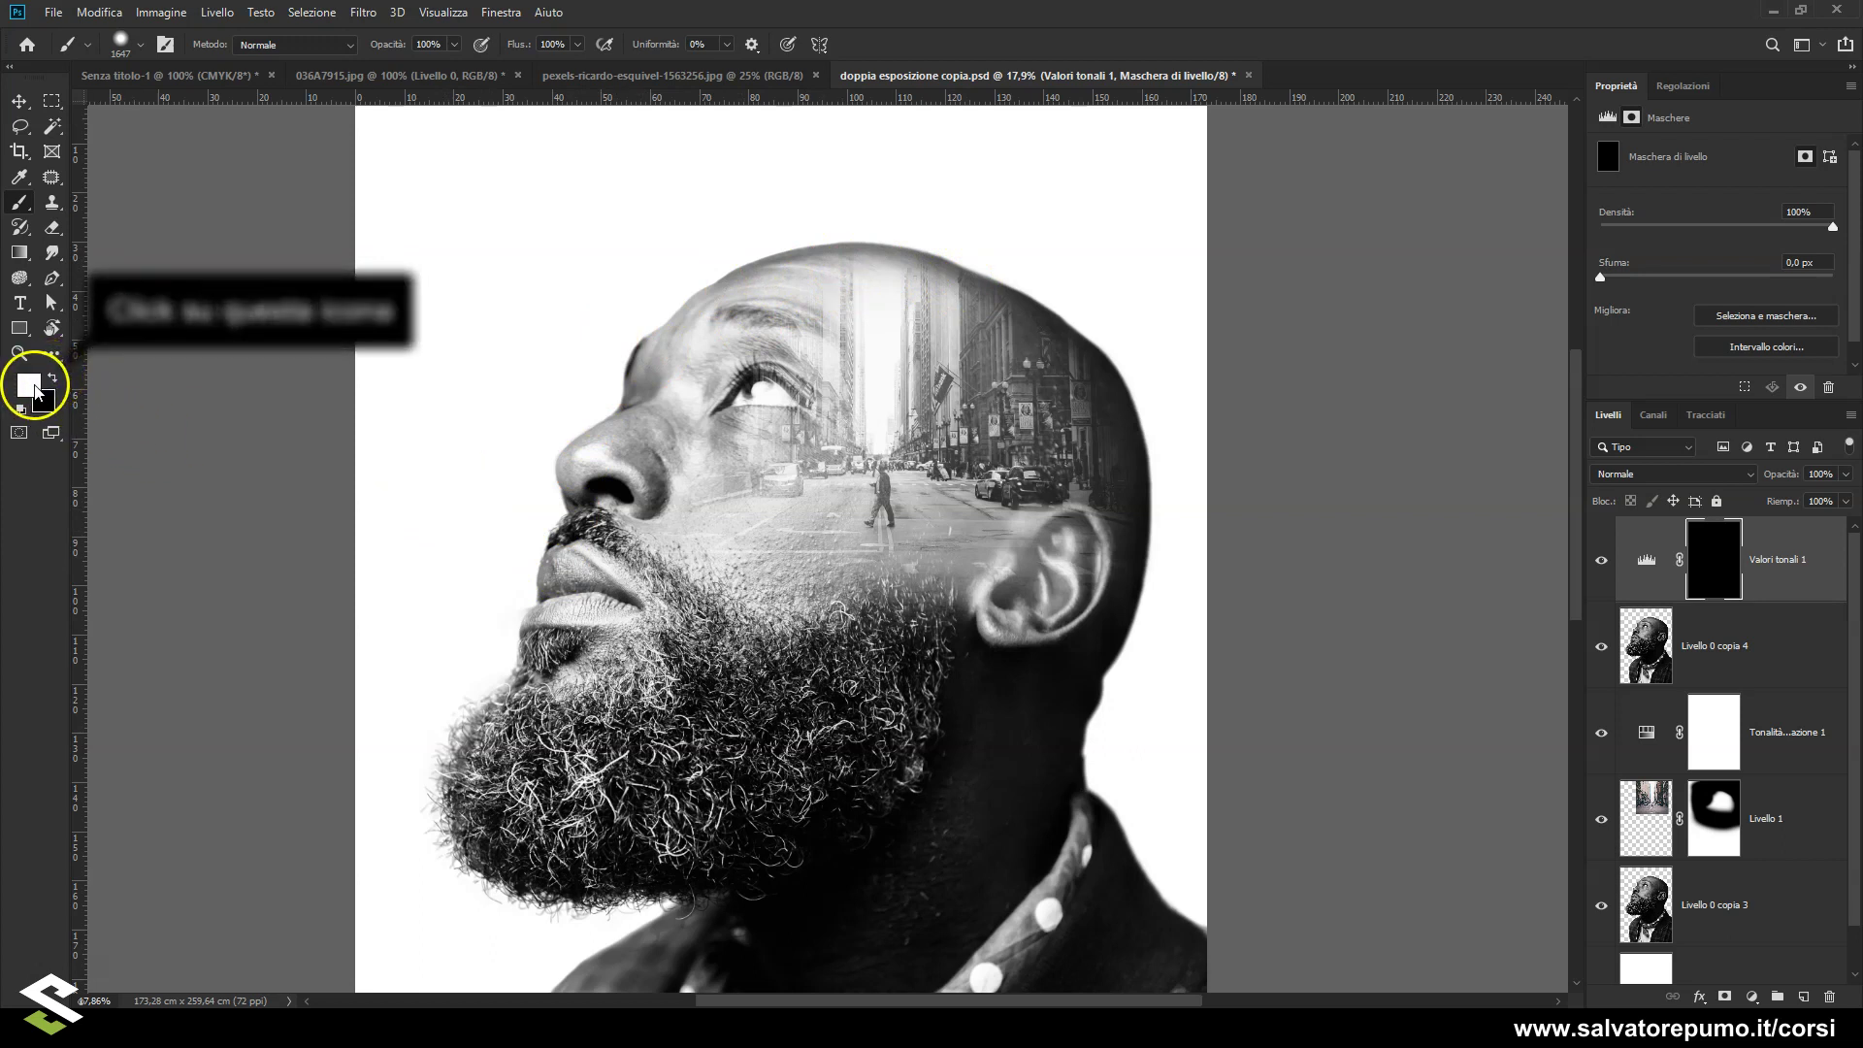
{"action": "left_click", "coordinate": [590, 547]}
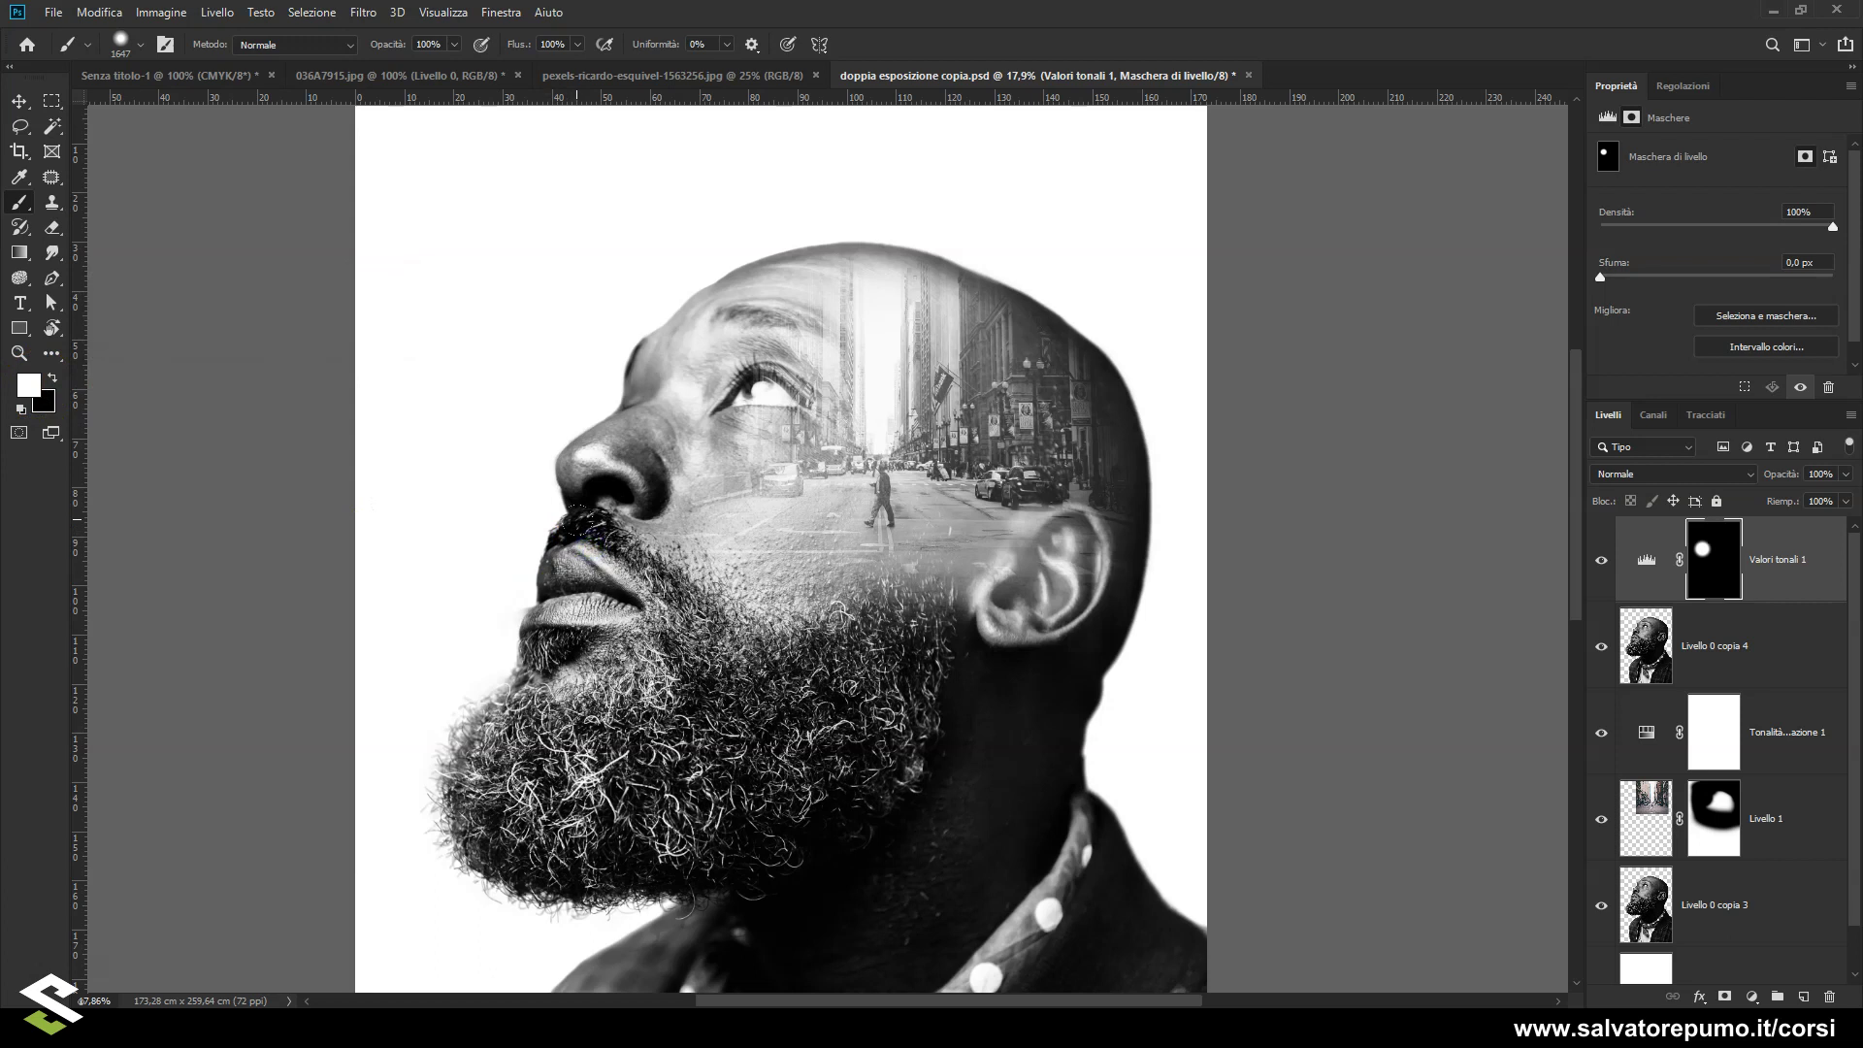
{"action": "left_click_drag", "start_coordinate": [582, 595], "coordinate": [588, 561]}
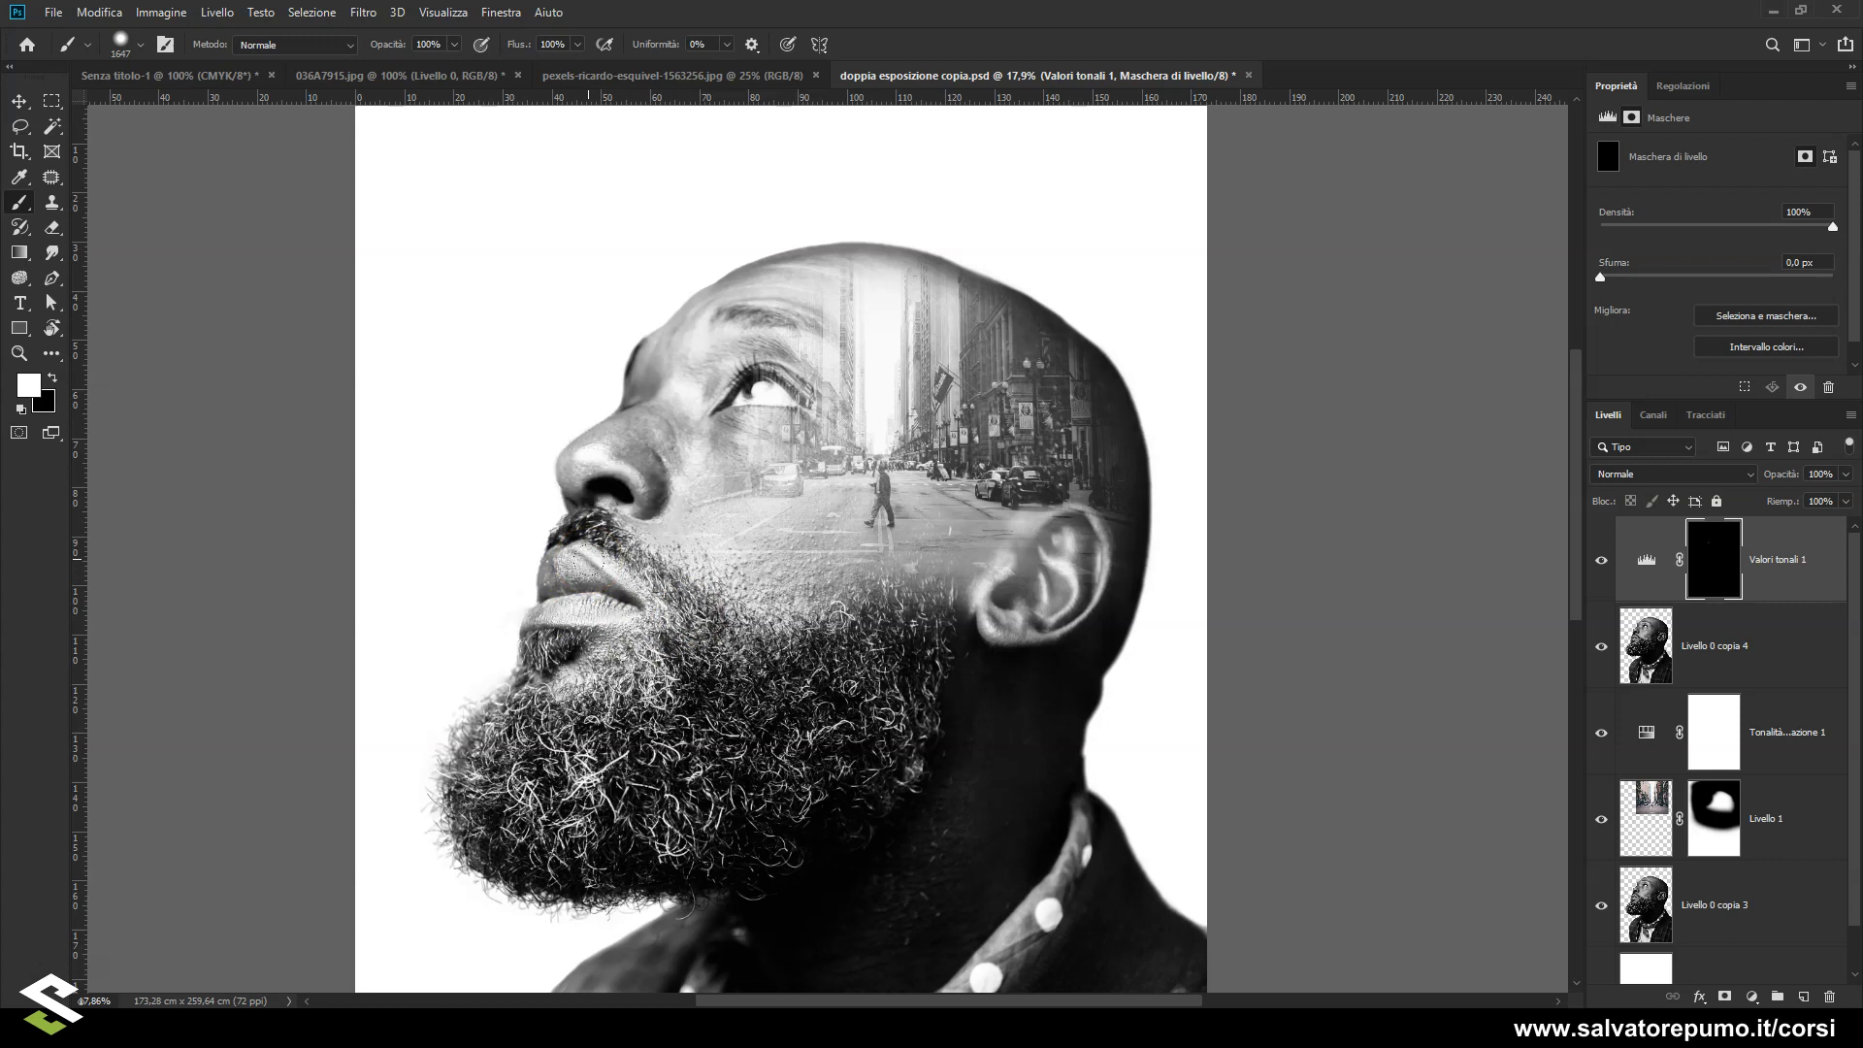
{"action": "left_click", "coordinate": [454, 44]}
- At 53% brush opacity, reveal Levels over mouth, crown, eye and cheek, then compare on/off
{"action": "left_click_drag", "start_coordinate": [452, 69], "coordinate": [415, 74]}
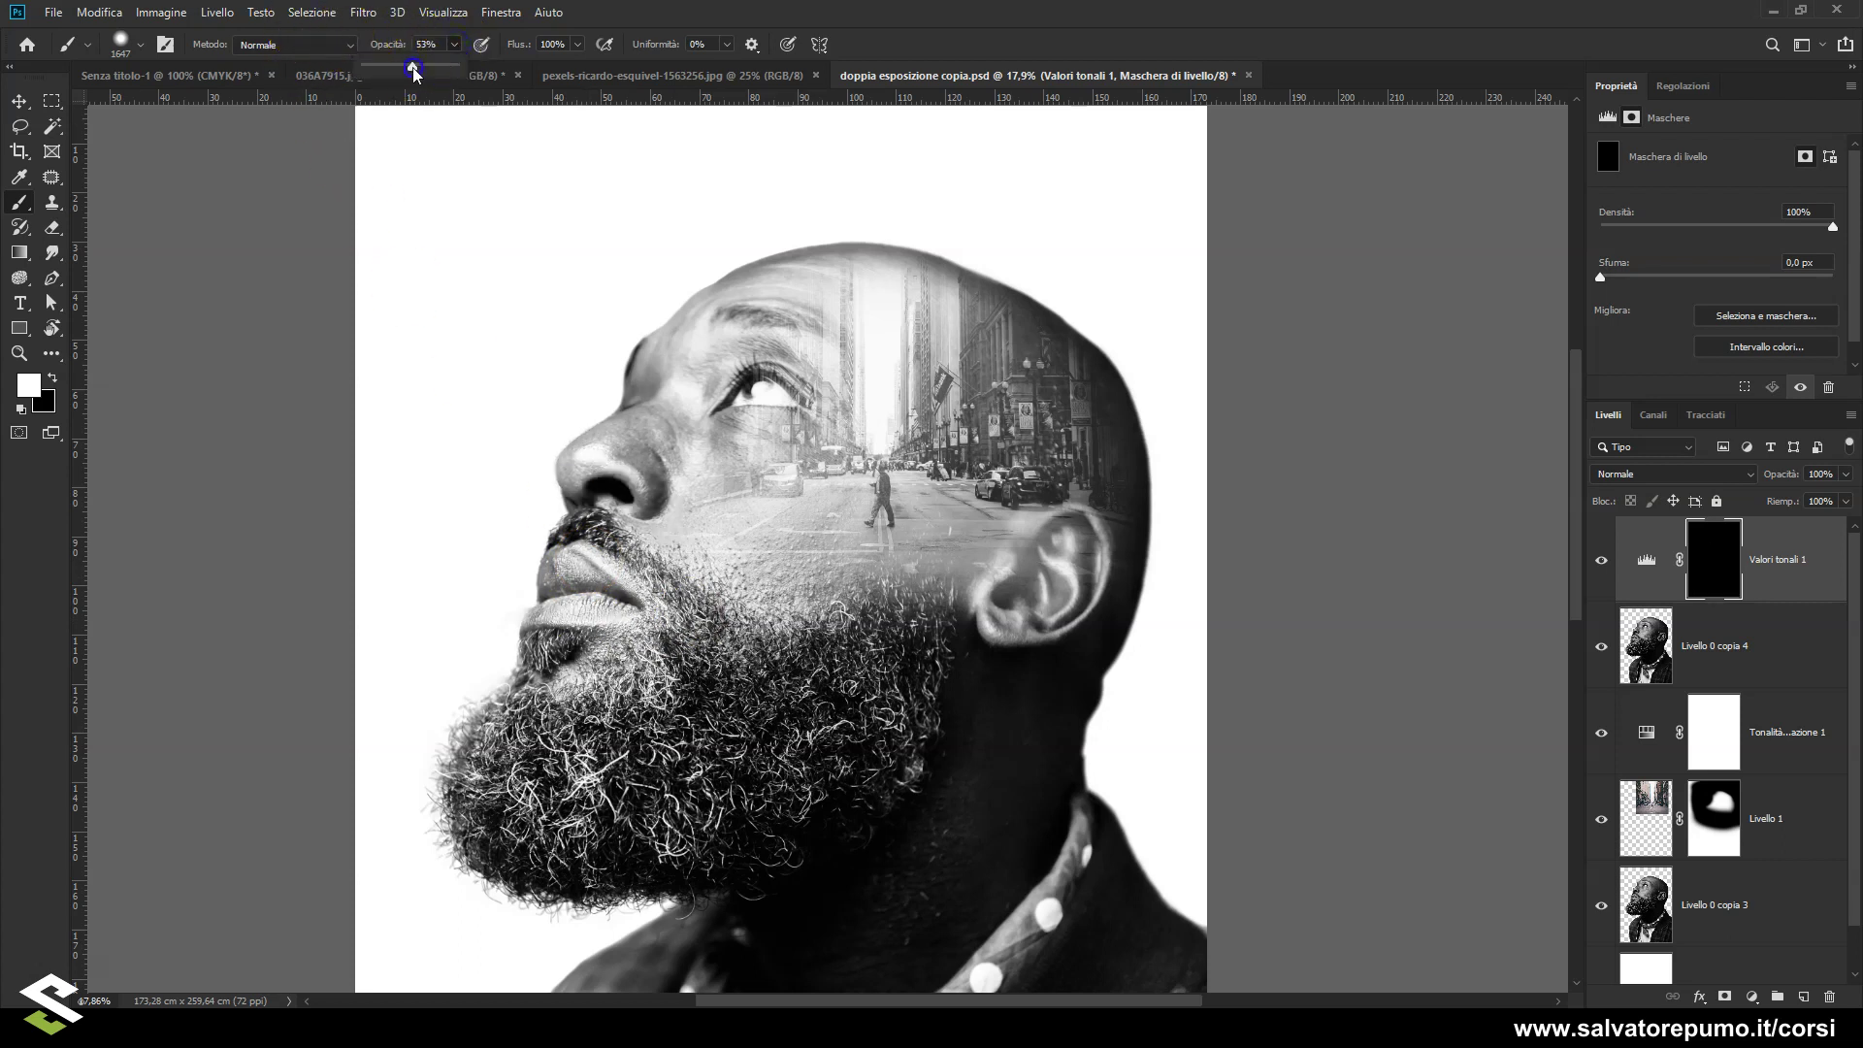
{"action": "mouse_move", "coordinate": [587, 503]}
{"action": "left_mouse_down"}
{"action": "mouse_move", "coordinate": [570, 565]}
{"action": "mouse_move", "coordinate": [582, 529]}
{"action": "mouse_move", "coordinate": [549, 529]}
{"action": "mouse_move", "coordinate": [823, 226]}
{"action": "left_mouse_up"}
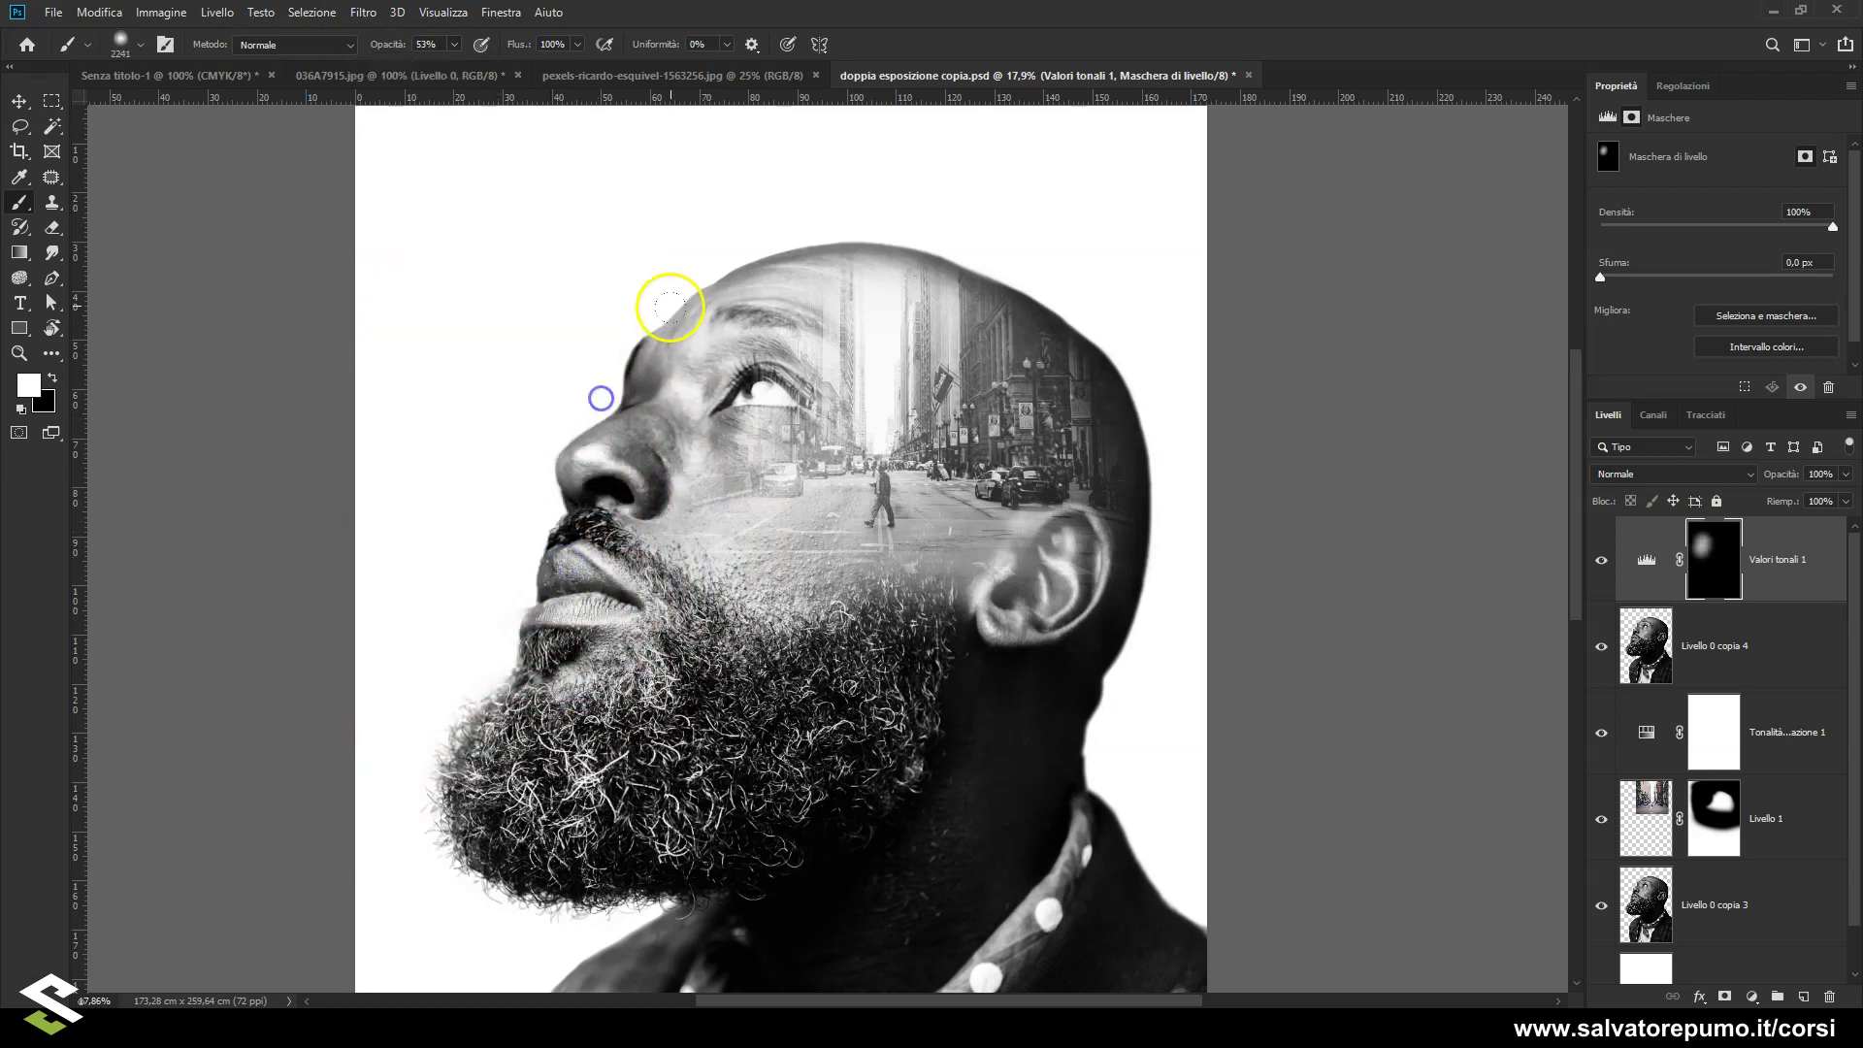
{"action": "left_click_drag", "start_coordinate": [686, 290], "coordinate": [1041, 204]}
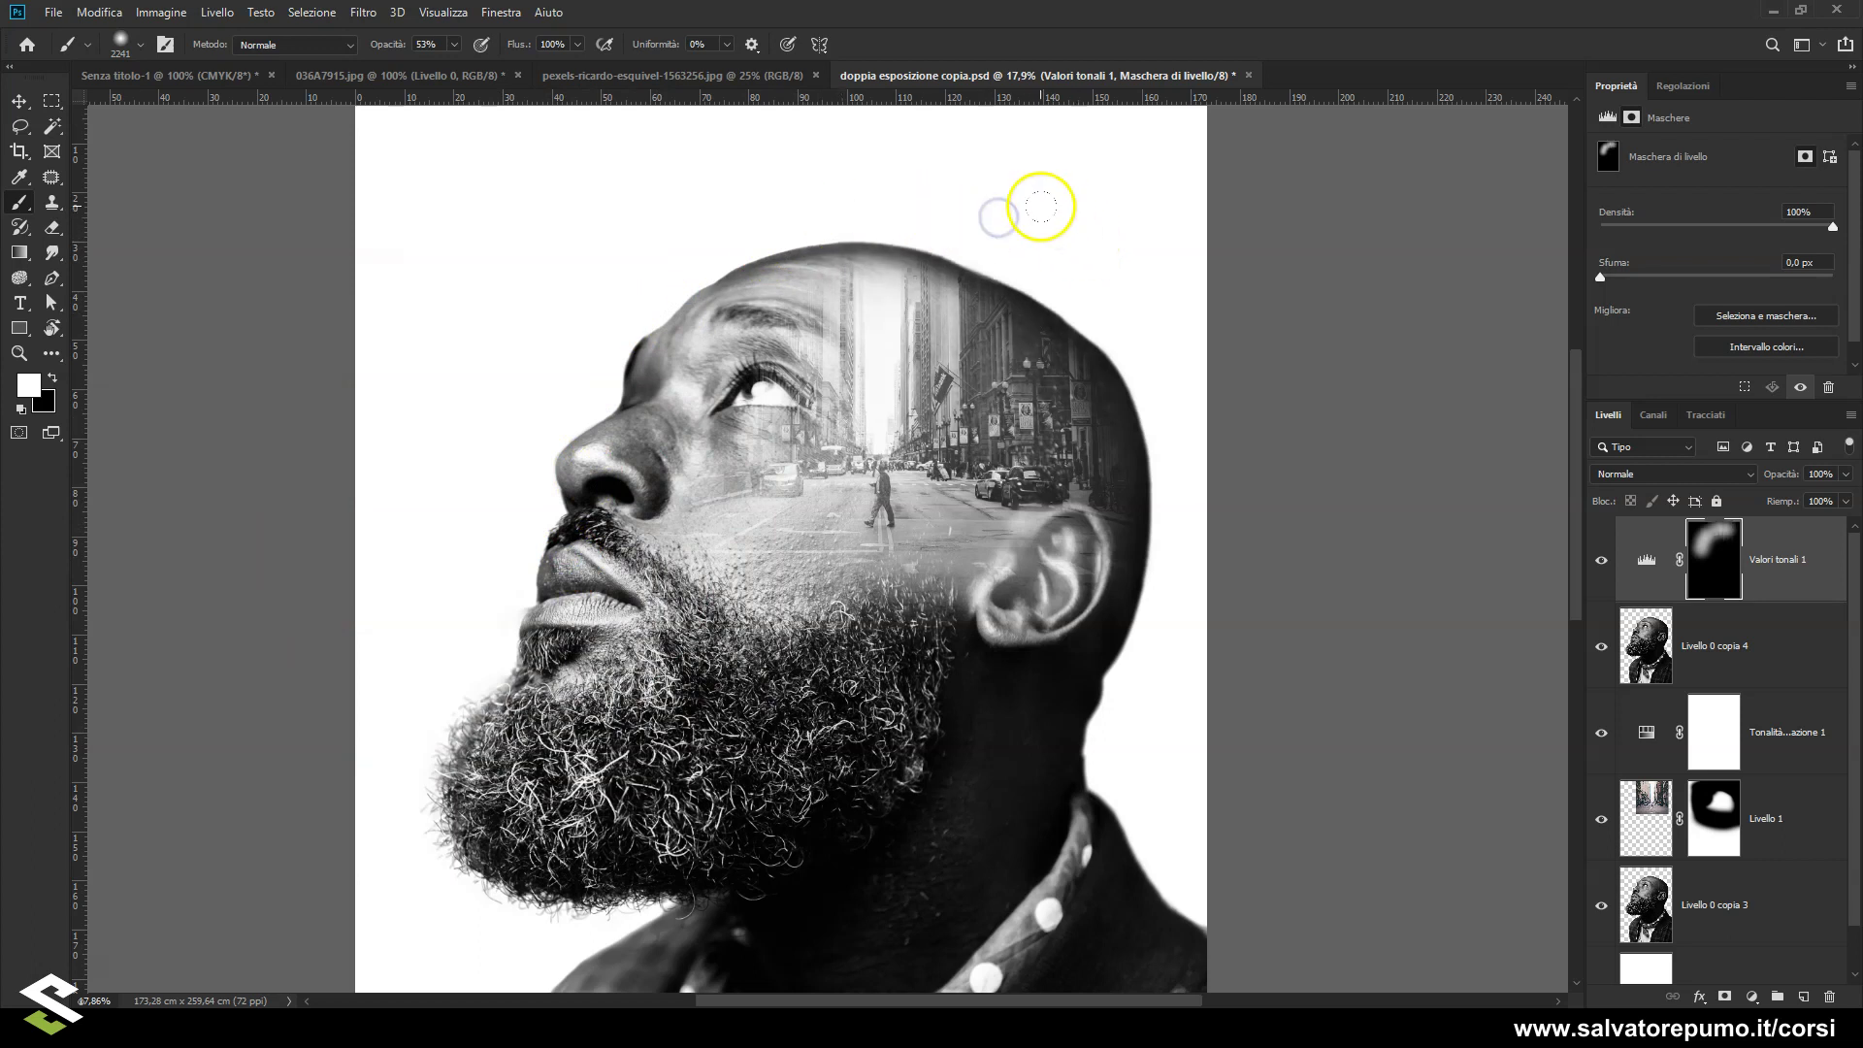
{"action": "left_click_drag", "start_coordinate": [665, 381], "coordinate": [673, 398]}
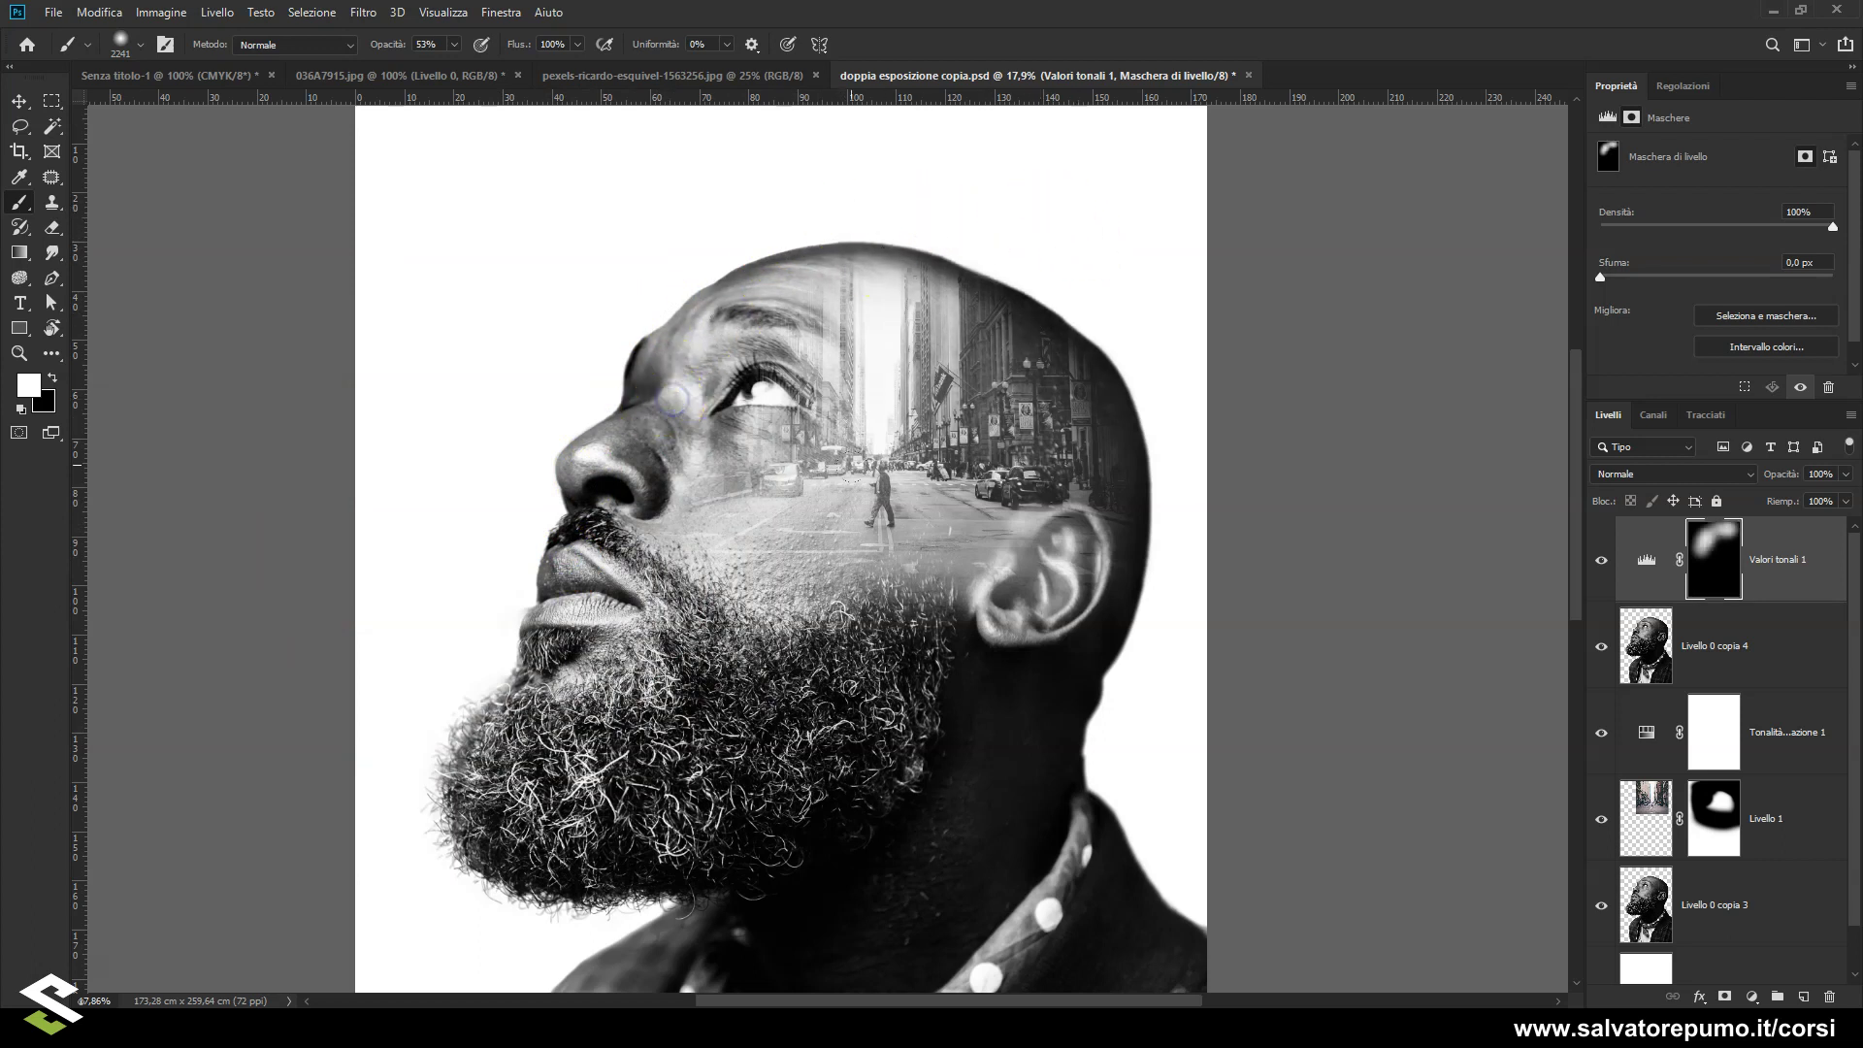
{"action": "left_click_drag", "start_coordinate": [854, 478], "coordinate": [891, 519]}
{"action": "left_click_drag", "start_coordinate": [836, 515], "coordinate": [756, 532]}
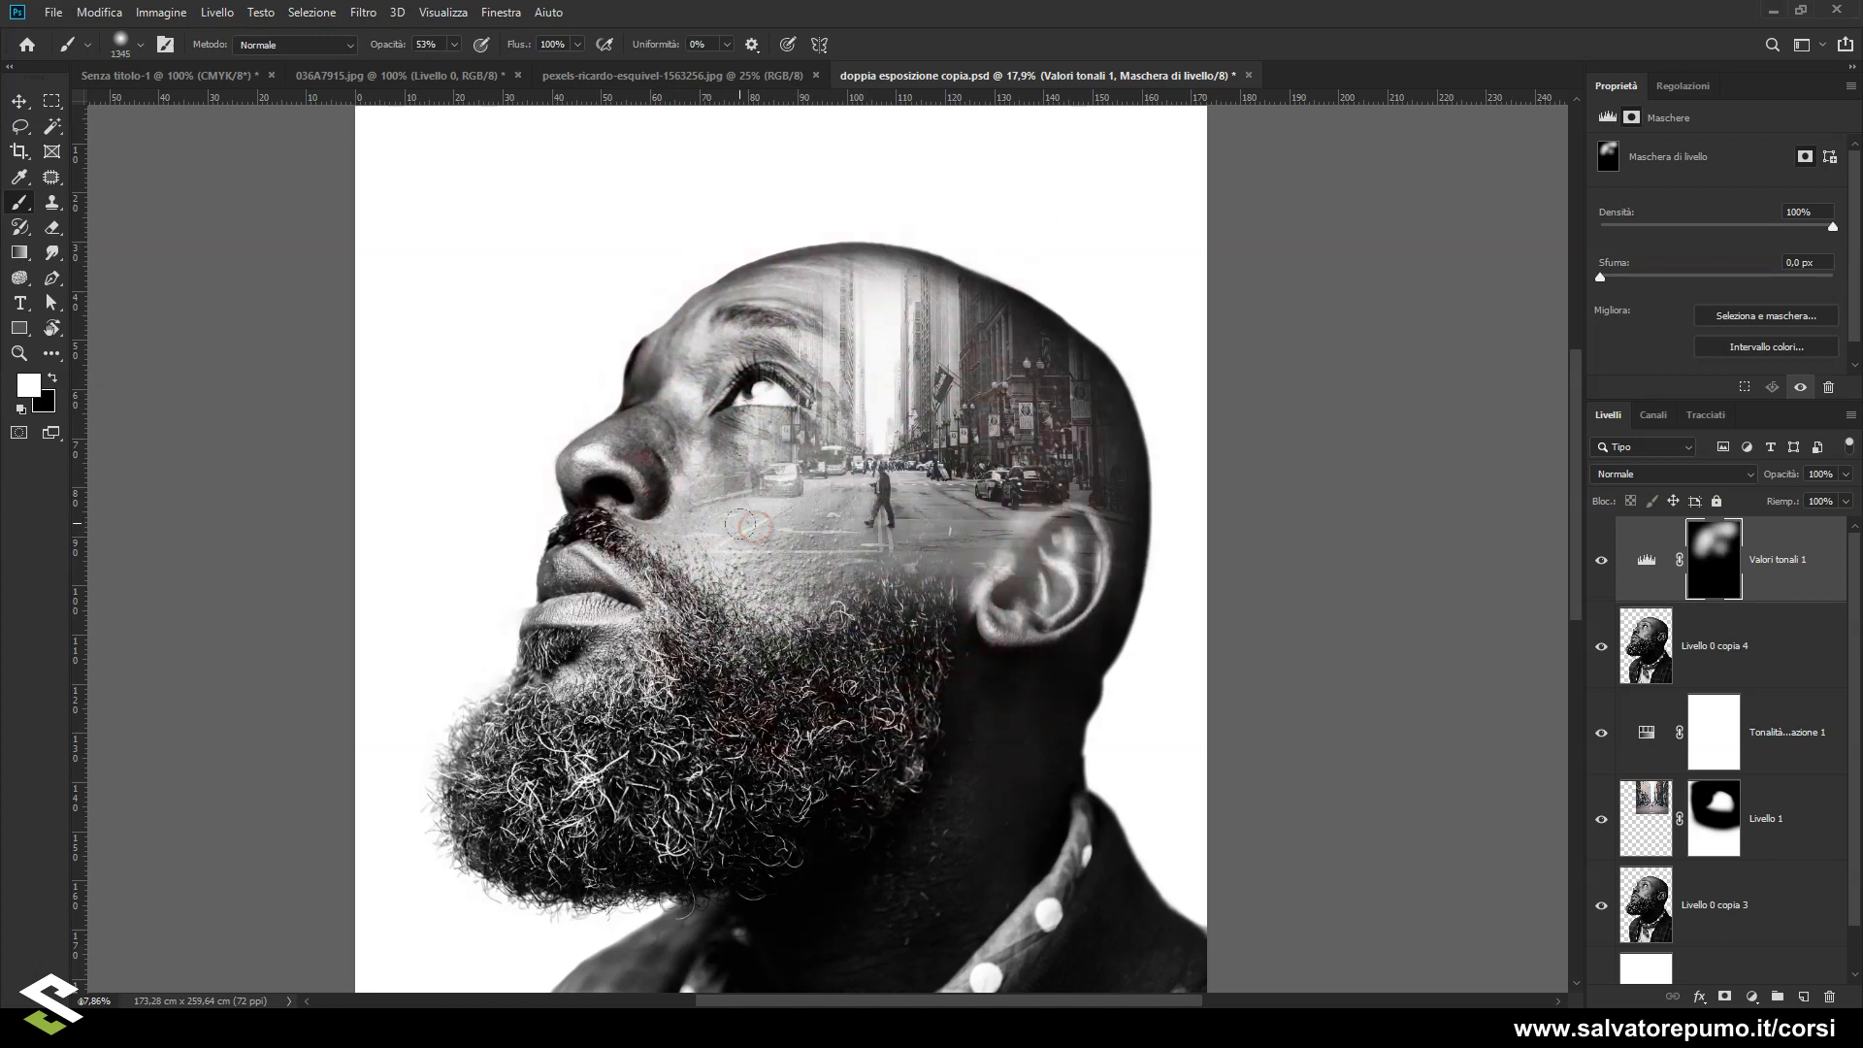
{"action": "left_click", "coordinate": [1601, 560]}
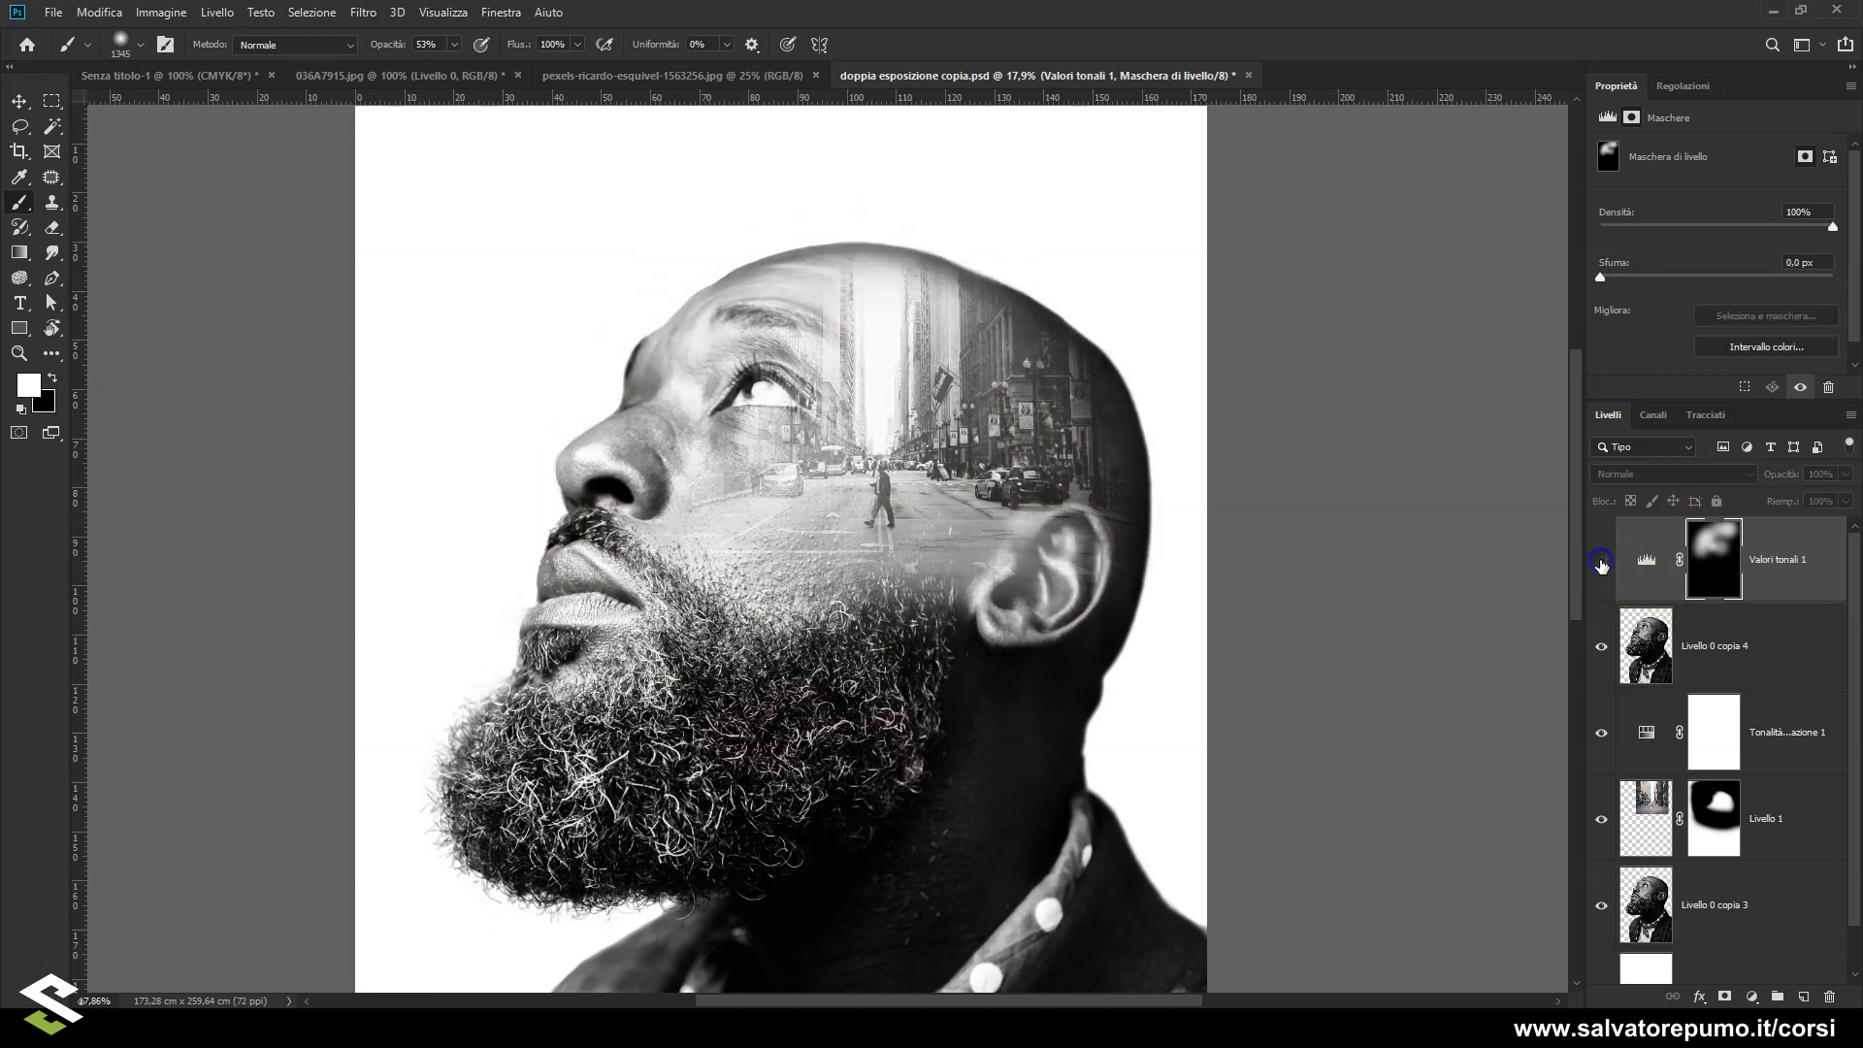
{"action": "left_click", "coordinate": [1601, 560]}
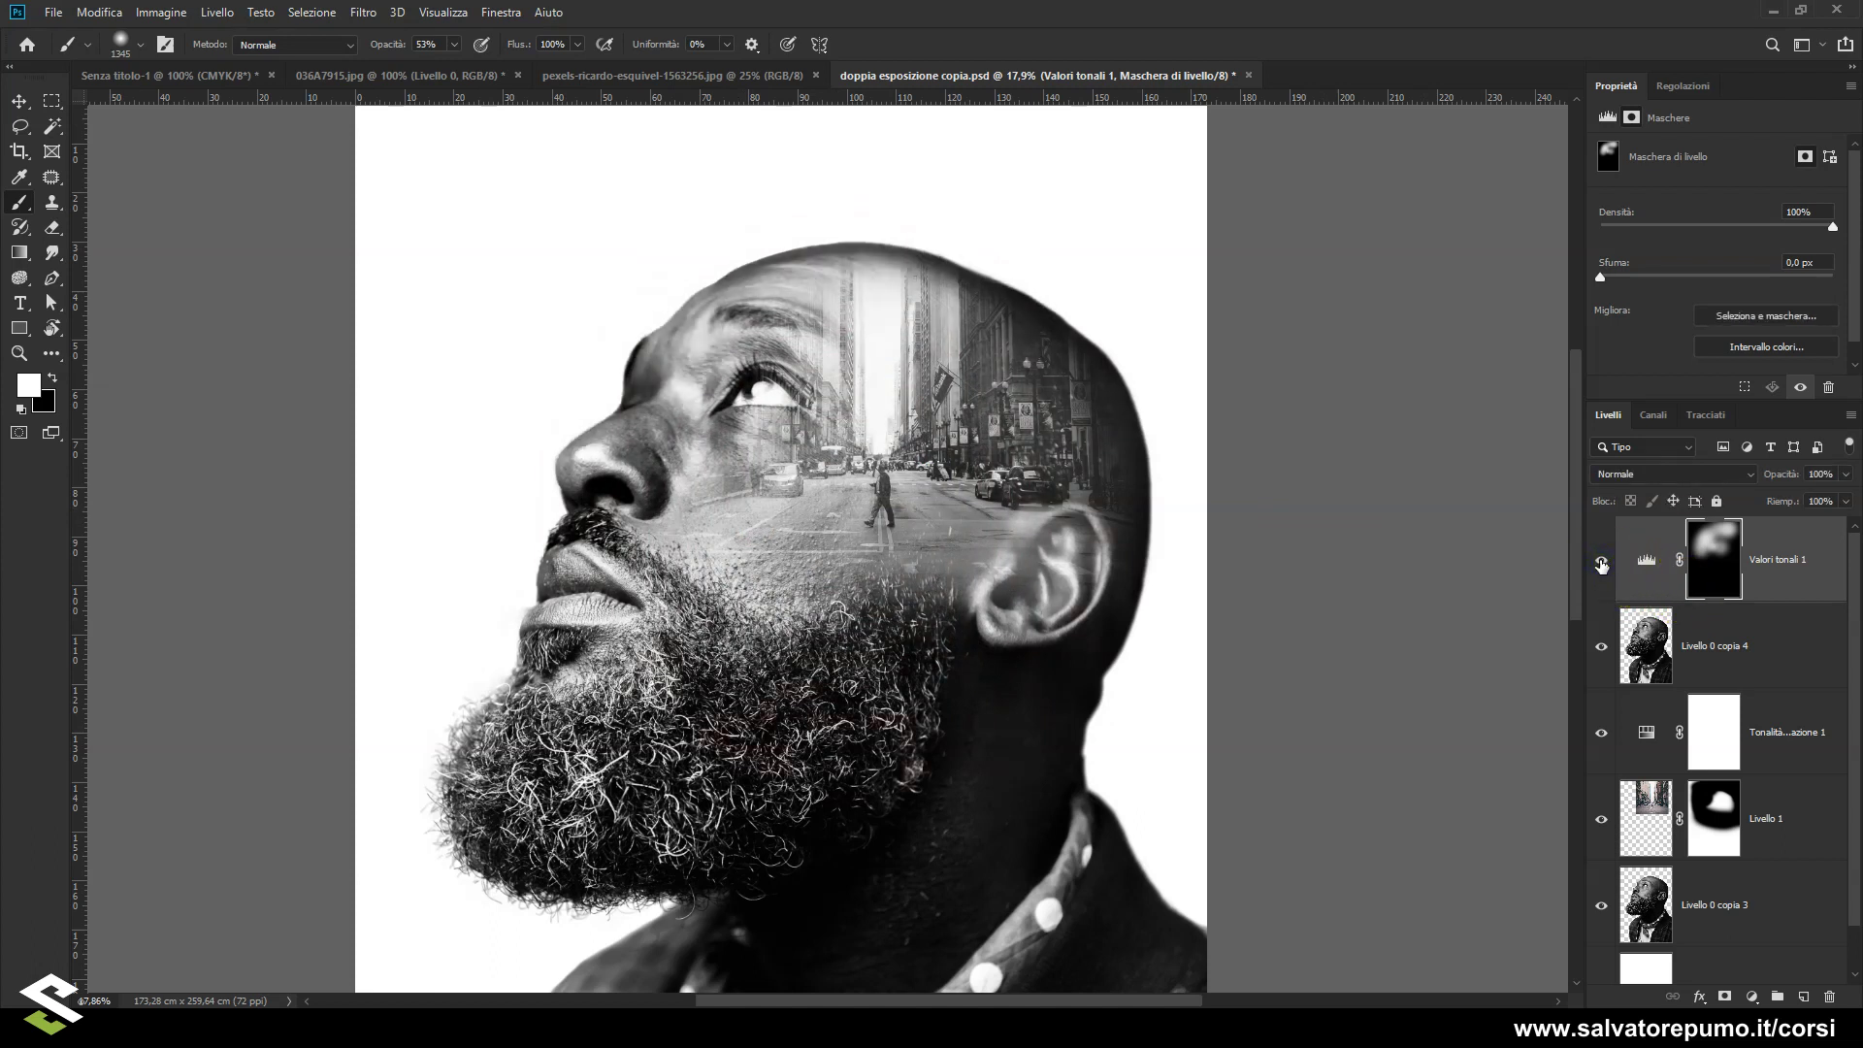